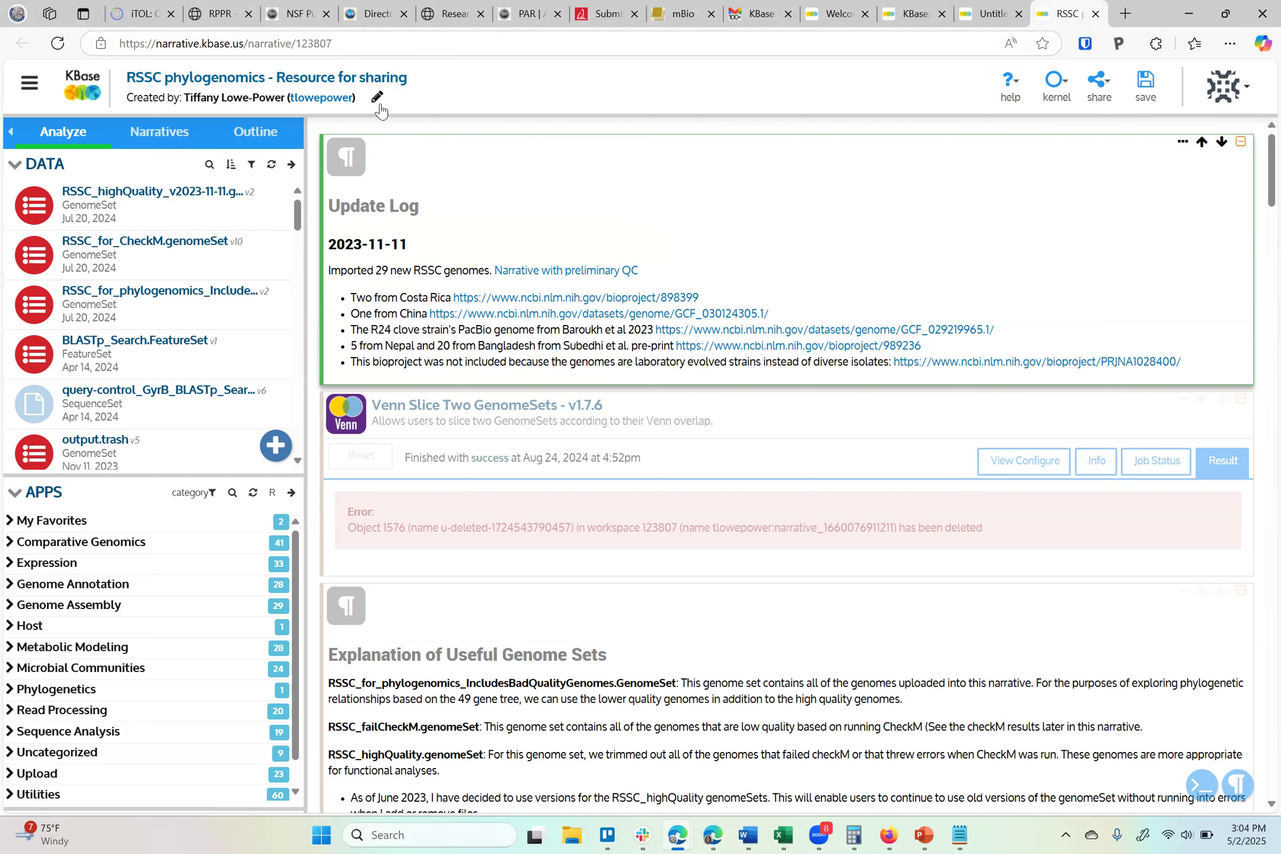
# Select a genome set in the data panel and open the filter-by-type list of data objects
pyautogui.click(246, 305)
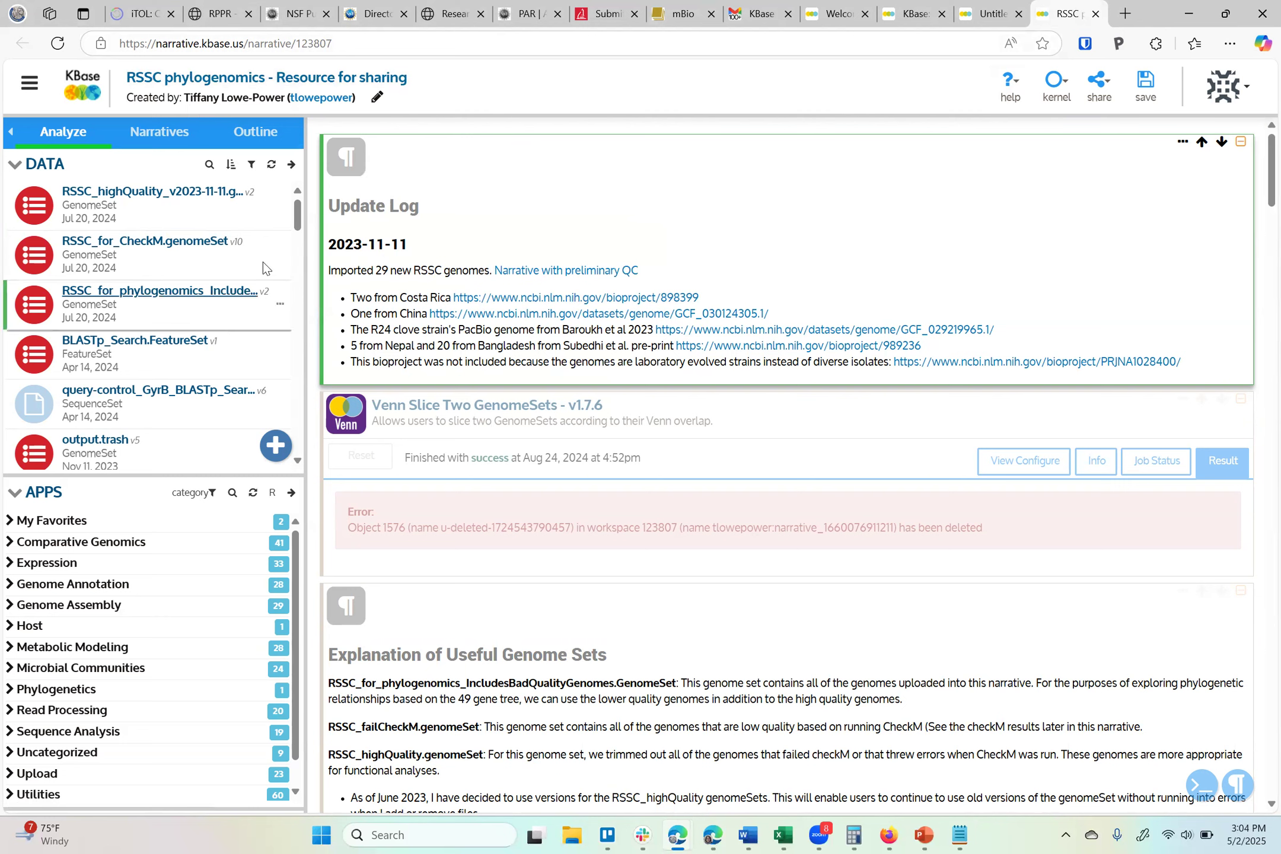
pyautogui.click(253, 166)
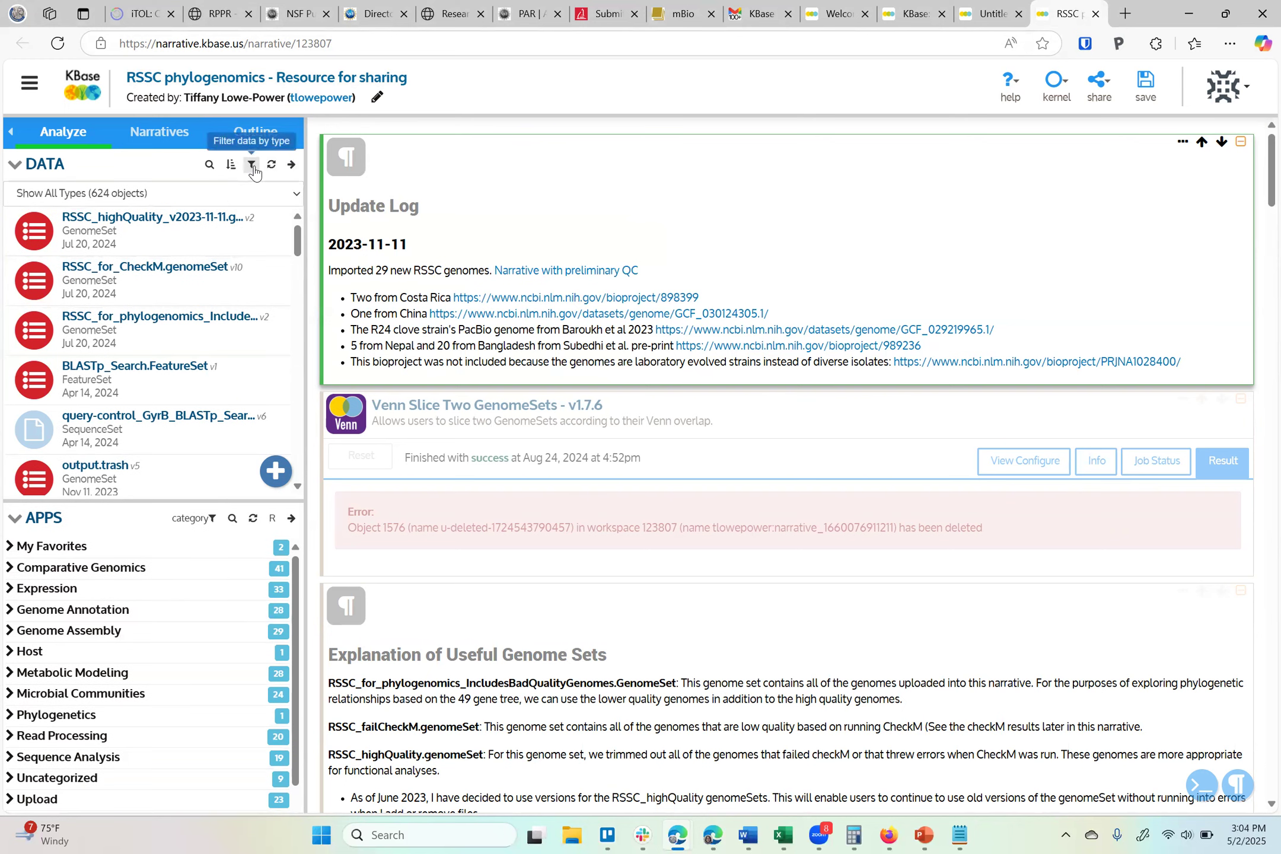
pyautogui.click(225, 195)
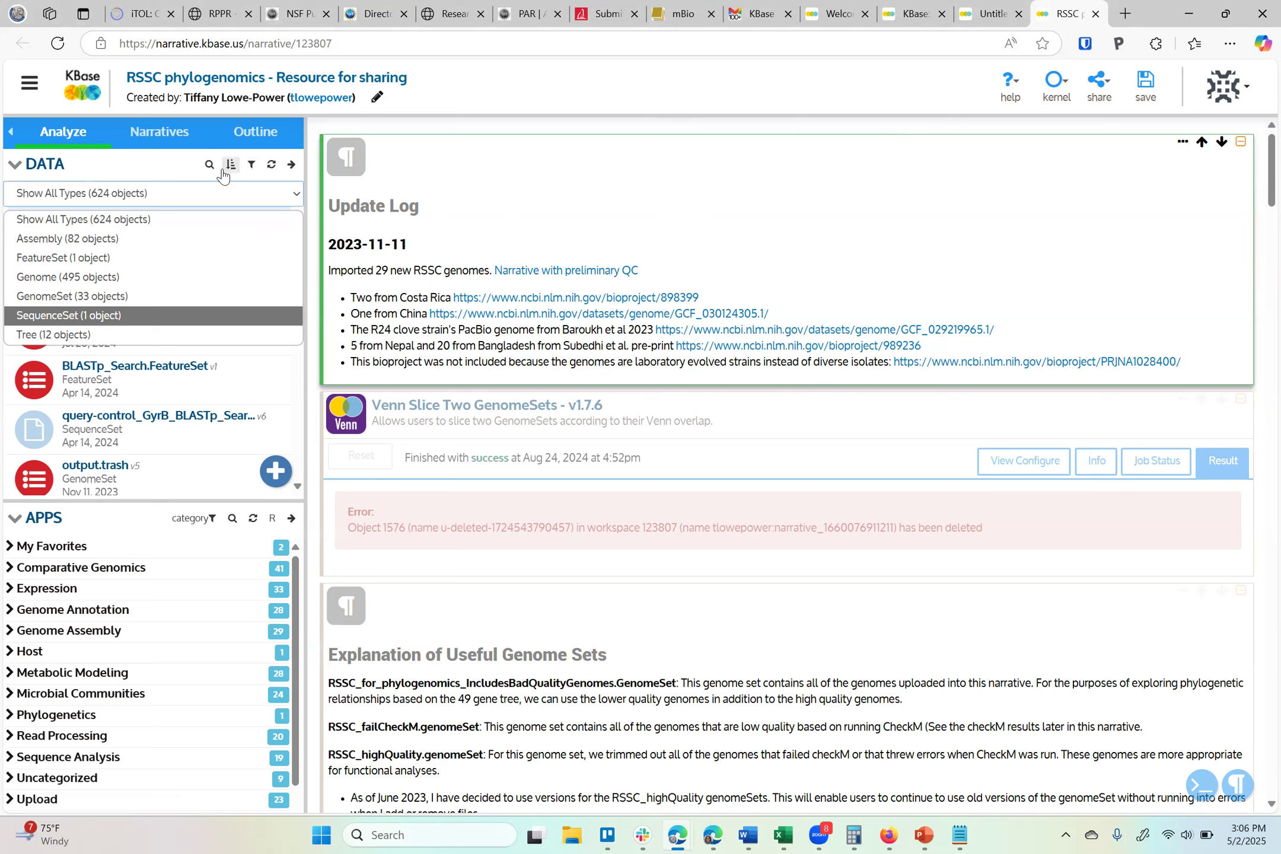
# Switch the side panel to the list of your narratives
pyautogui.click(172, 134)
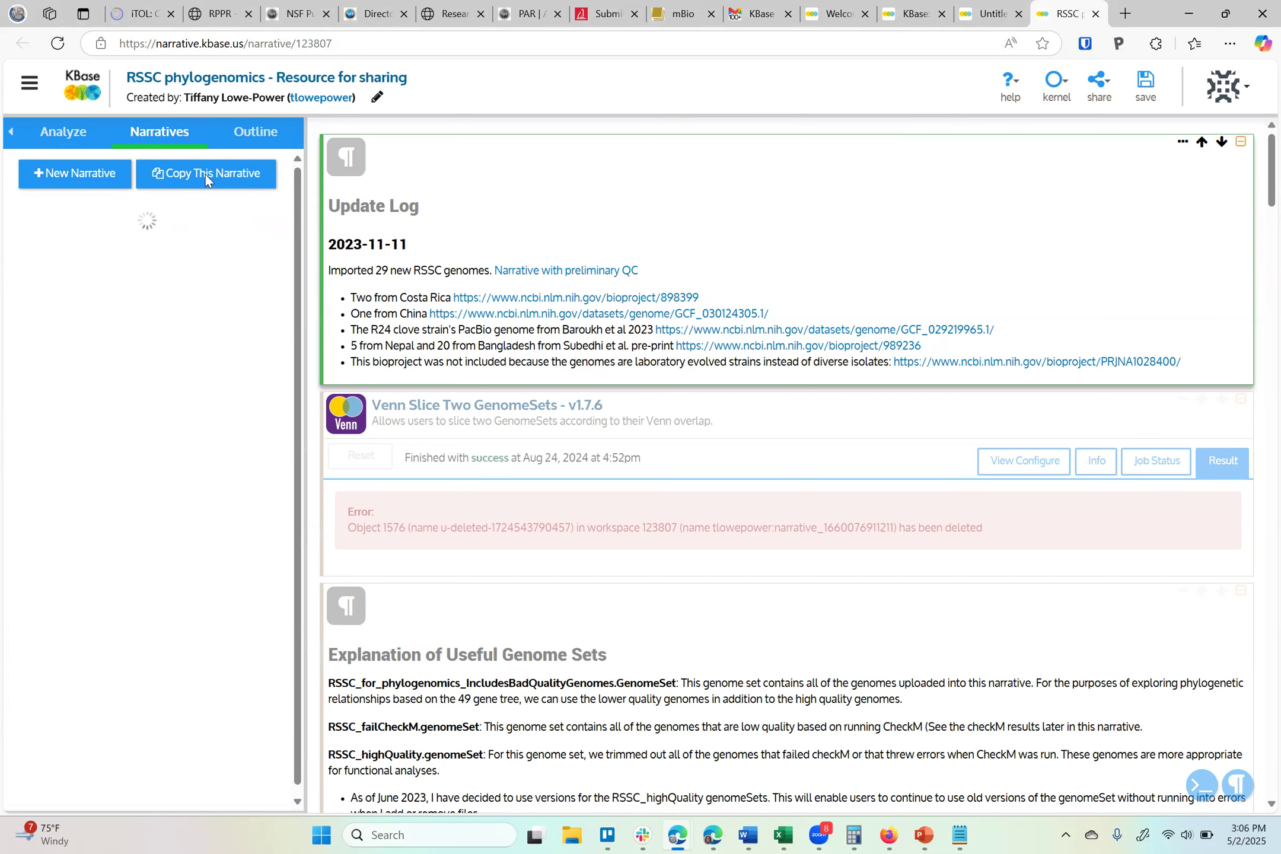
pyautogui.click(65, 135)
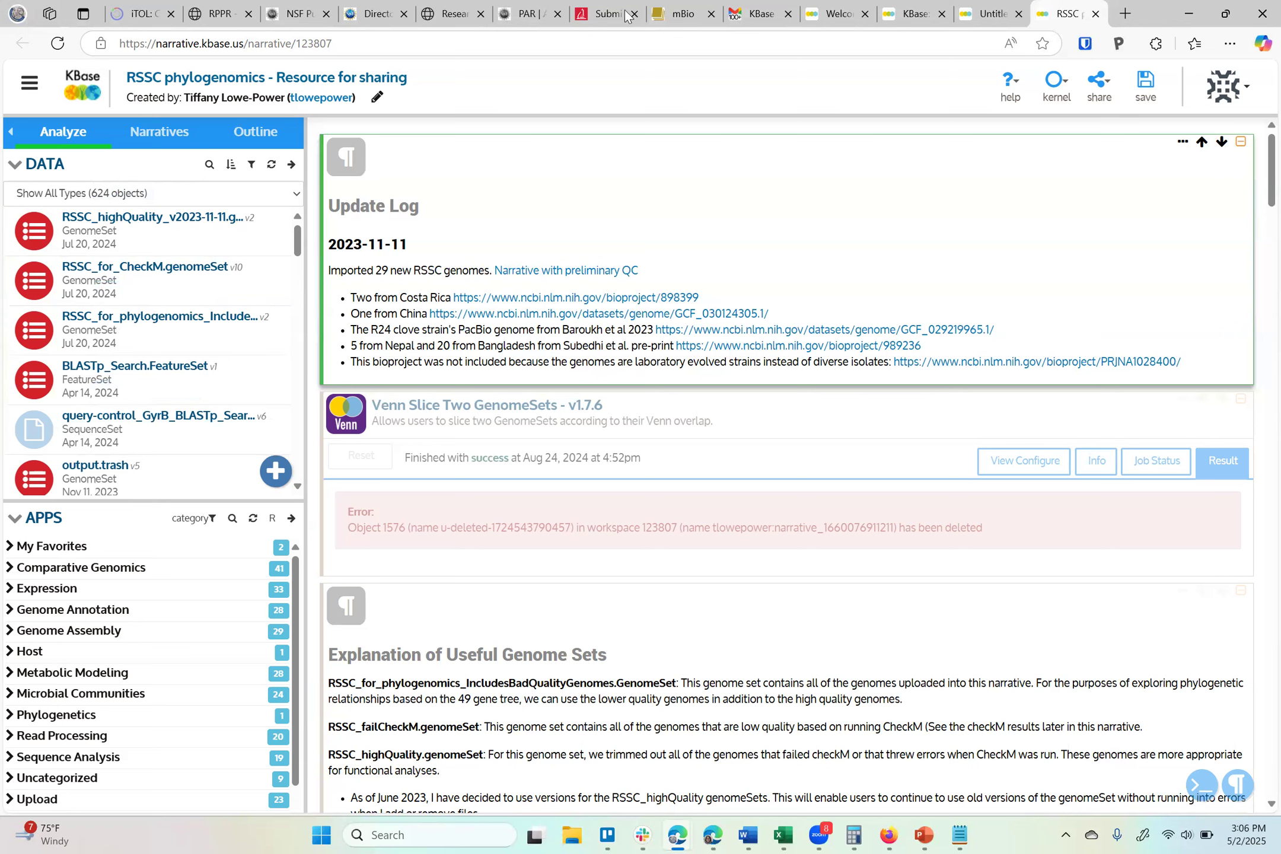
pyautogui.click(149, 130)
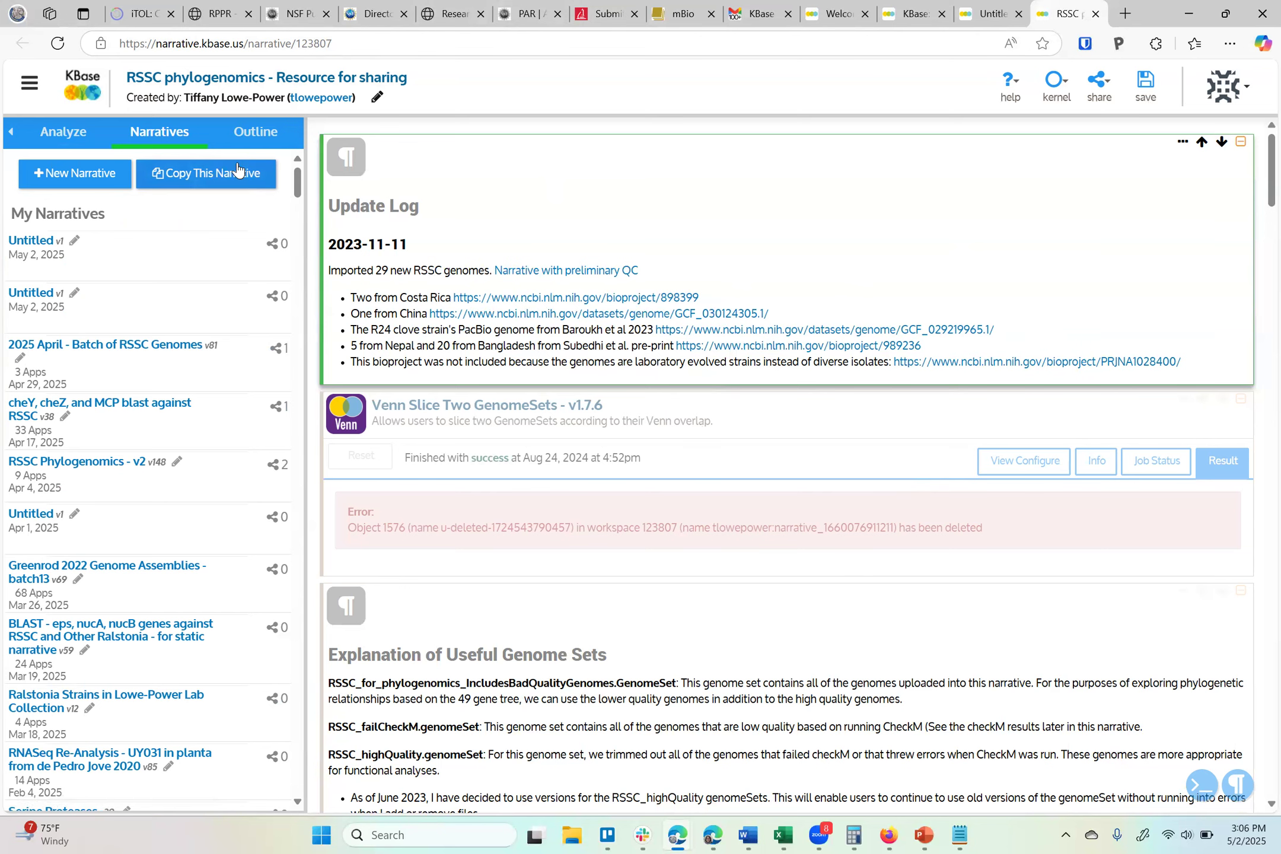
# Switch to the browser tab holding the new Untitled narrative
pyautogui.click(992, 15)
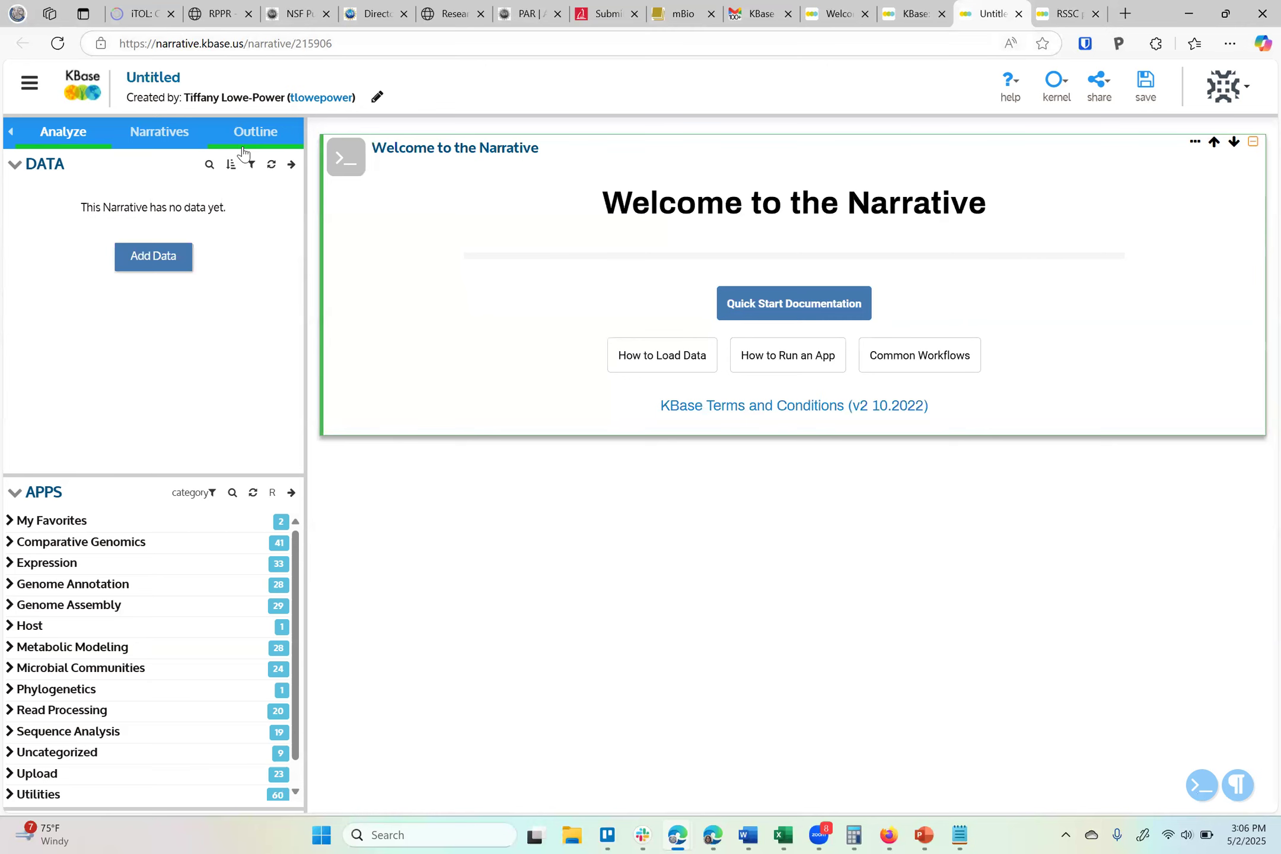
pyautogui.click(914, 13)
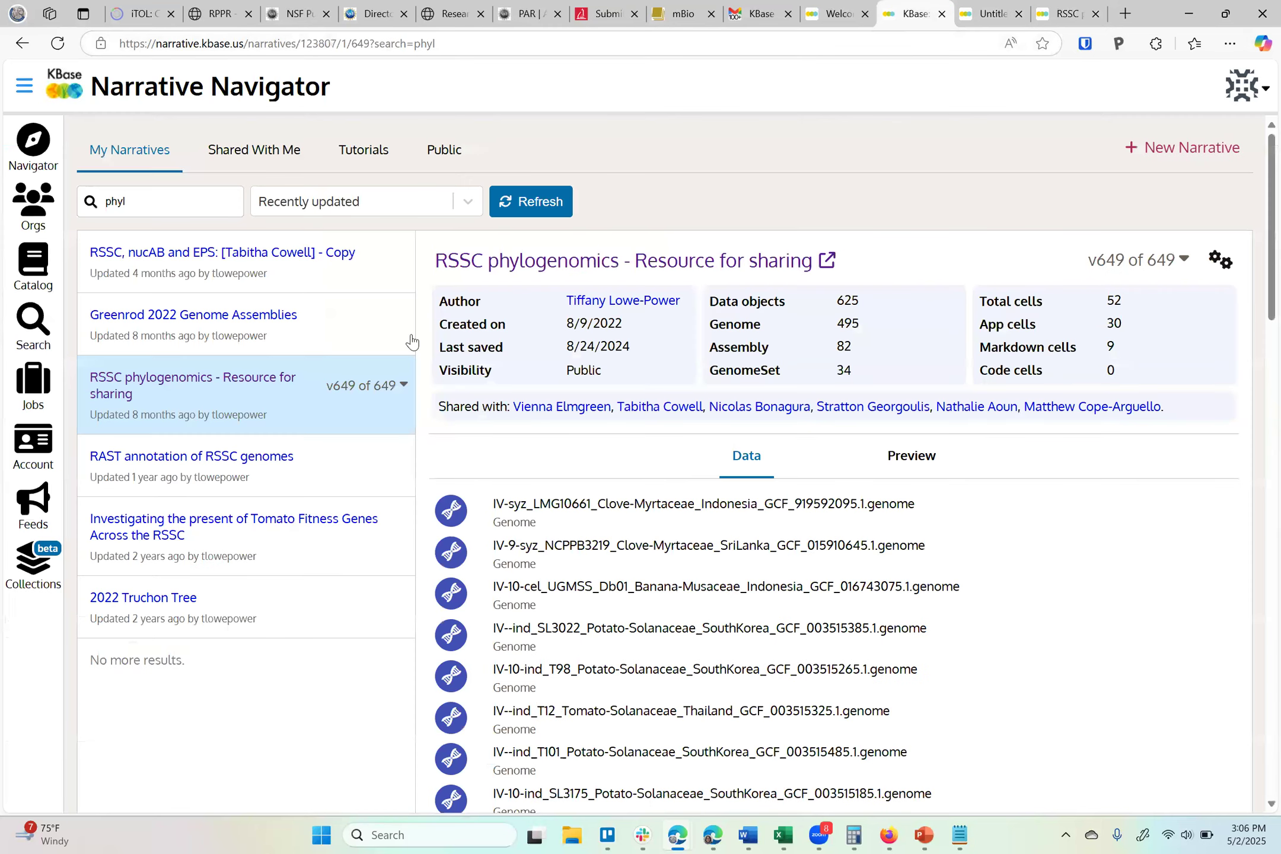
pyautogui.click(981, 15)
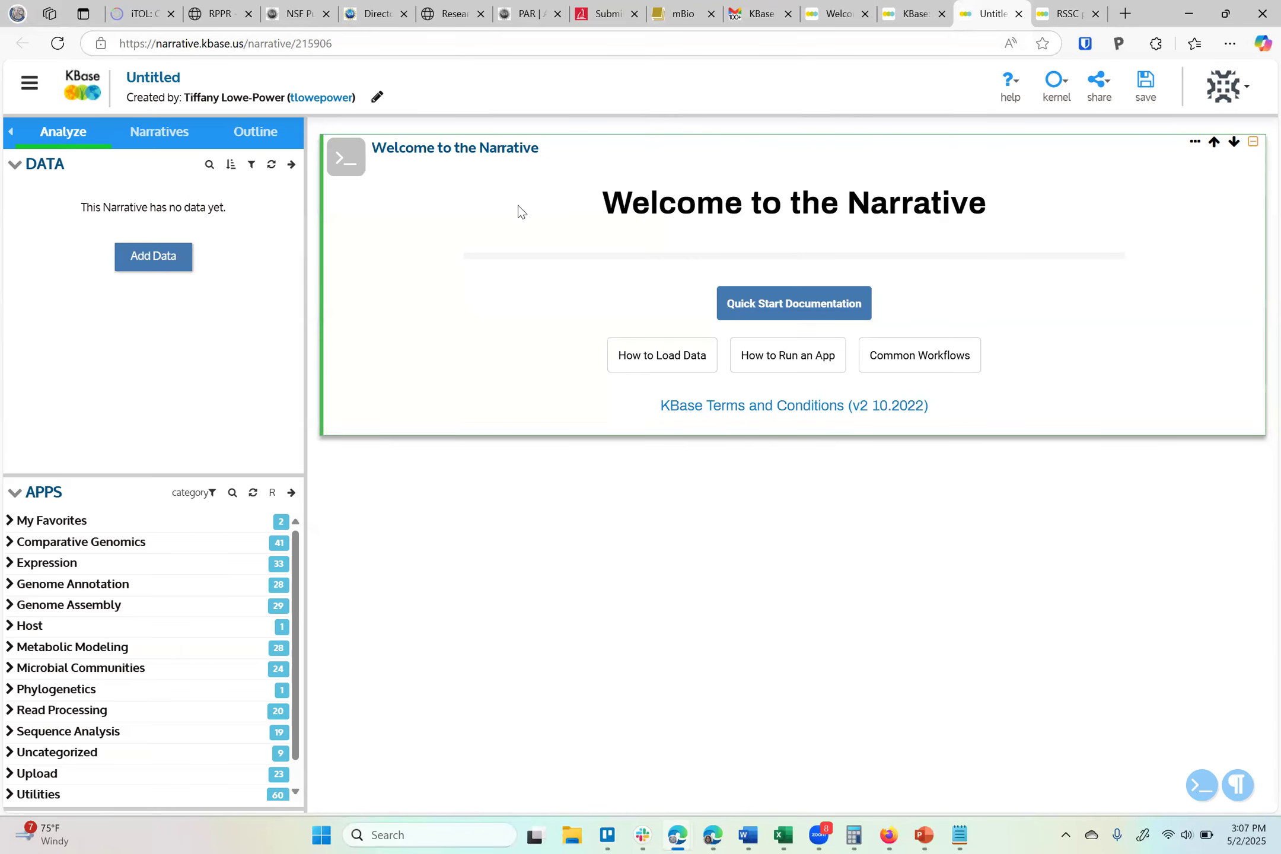
# Open the data browser and filter it to GenomeSet objects from the RSSC Phylogenomics - v2 narrative
pyautogui.click(291, 165)
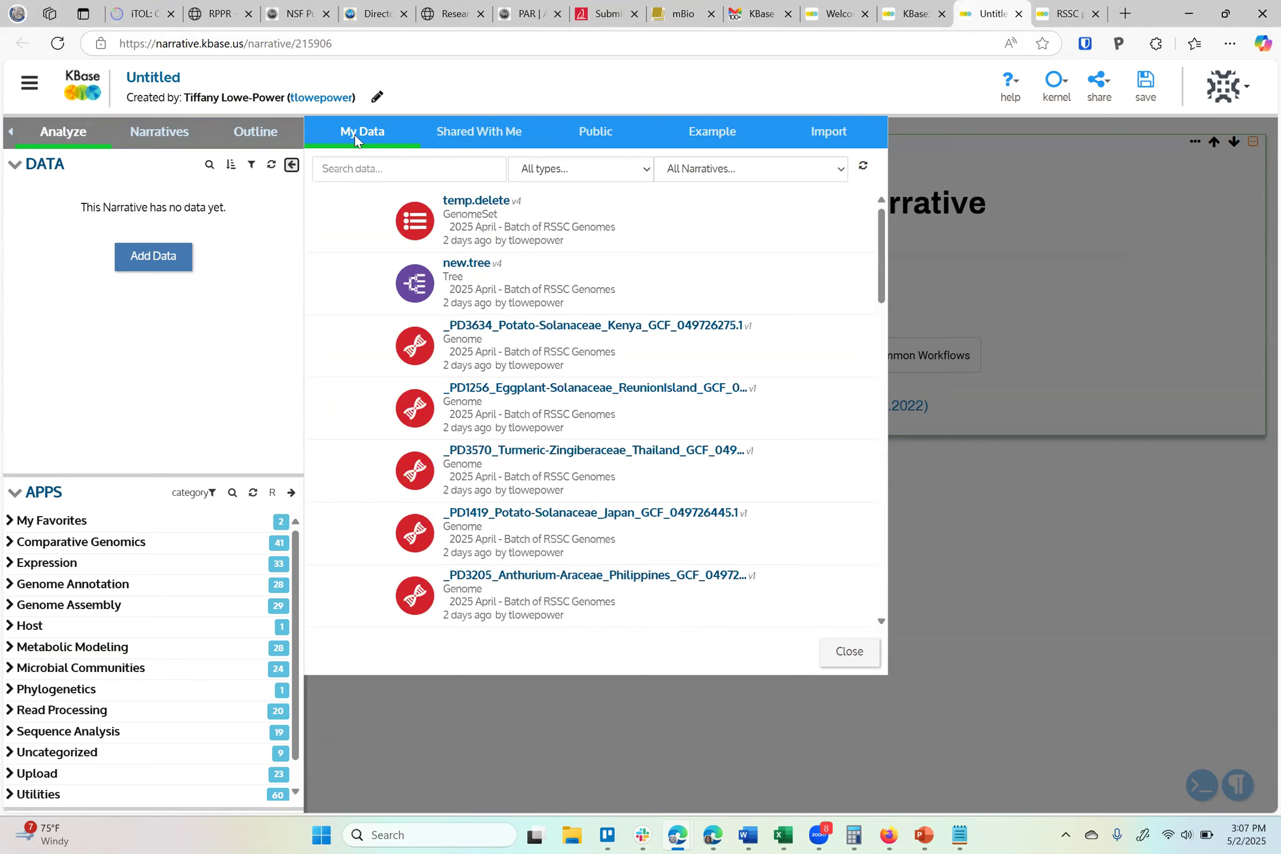
pyautogui.click(694, 172)
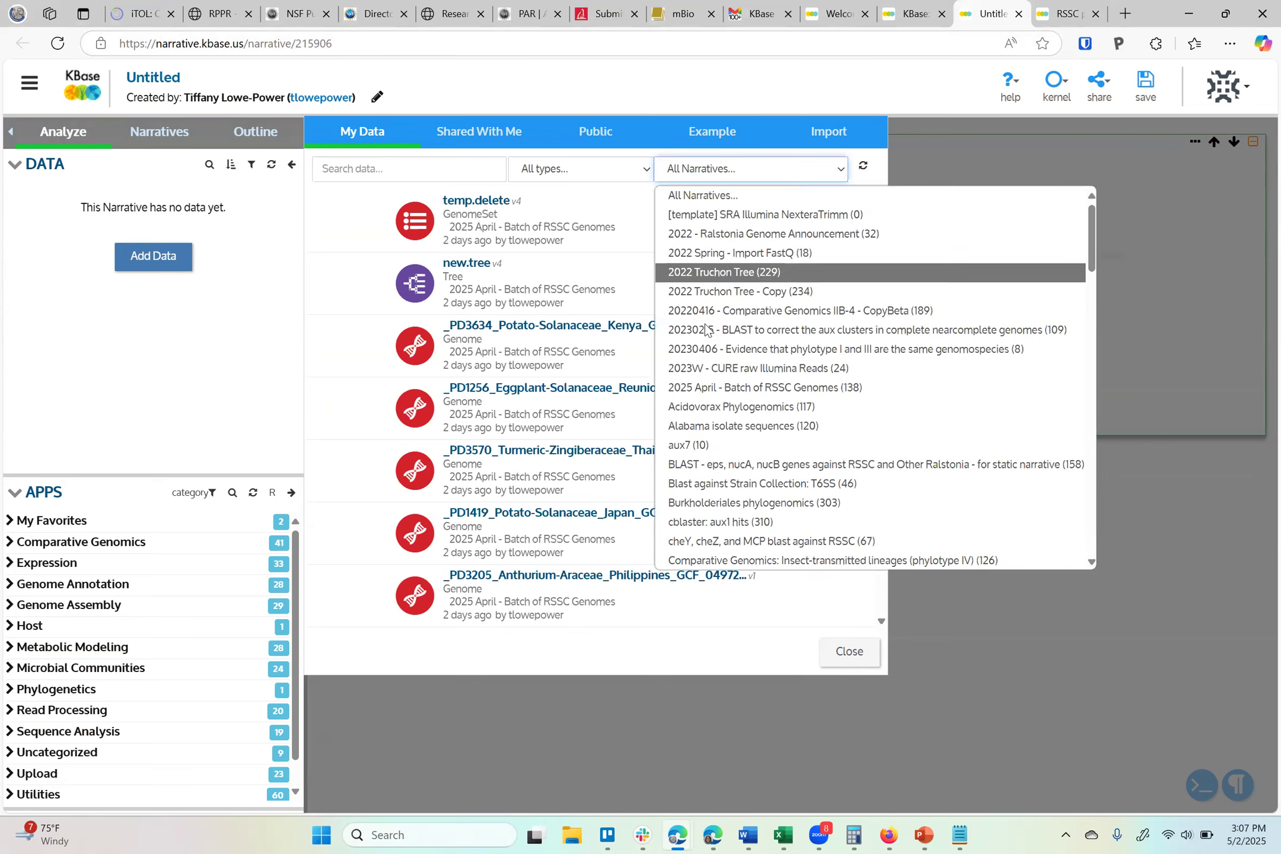
pyautogui.scroll(-12, 709, 521)
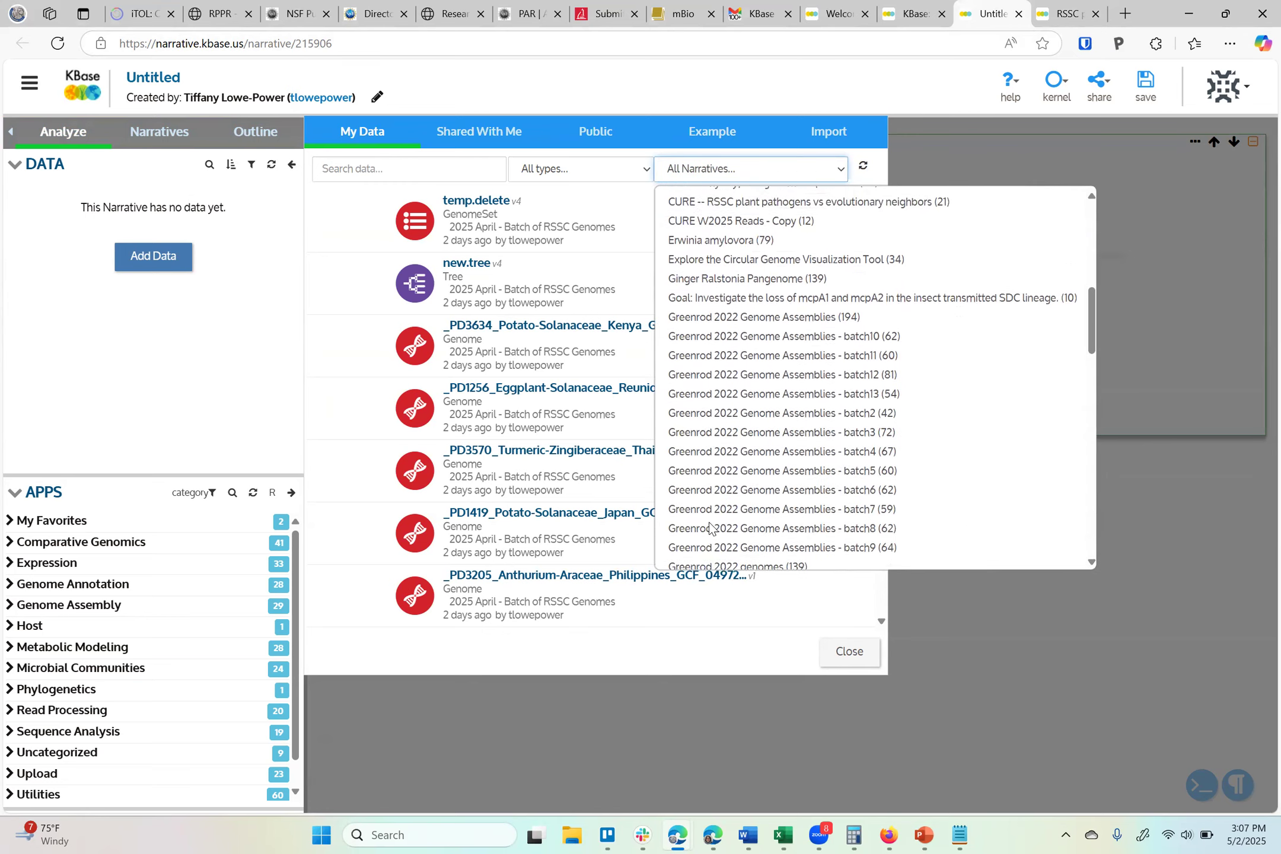
pyautogui.scroll(-10, 709, 530)
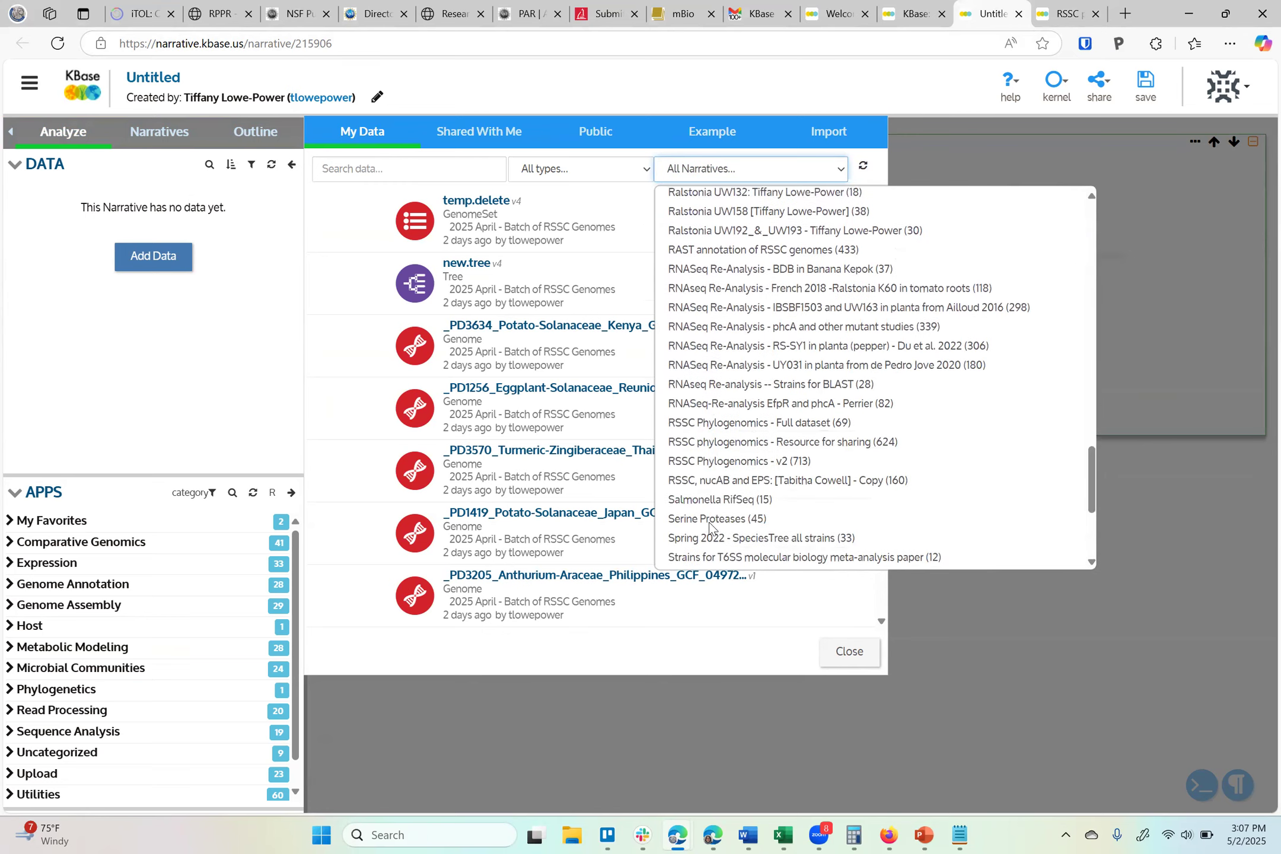
pyautogui.scroll(1, 765, 293)
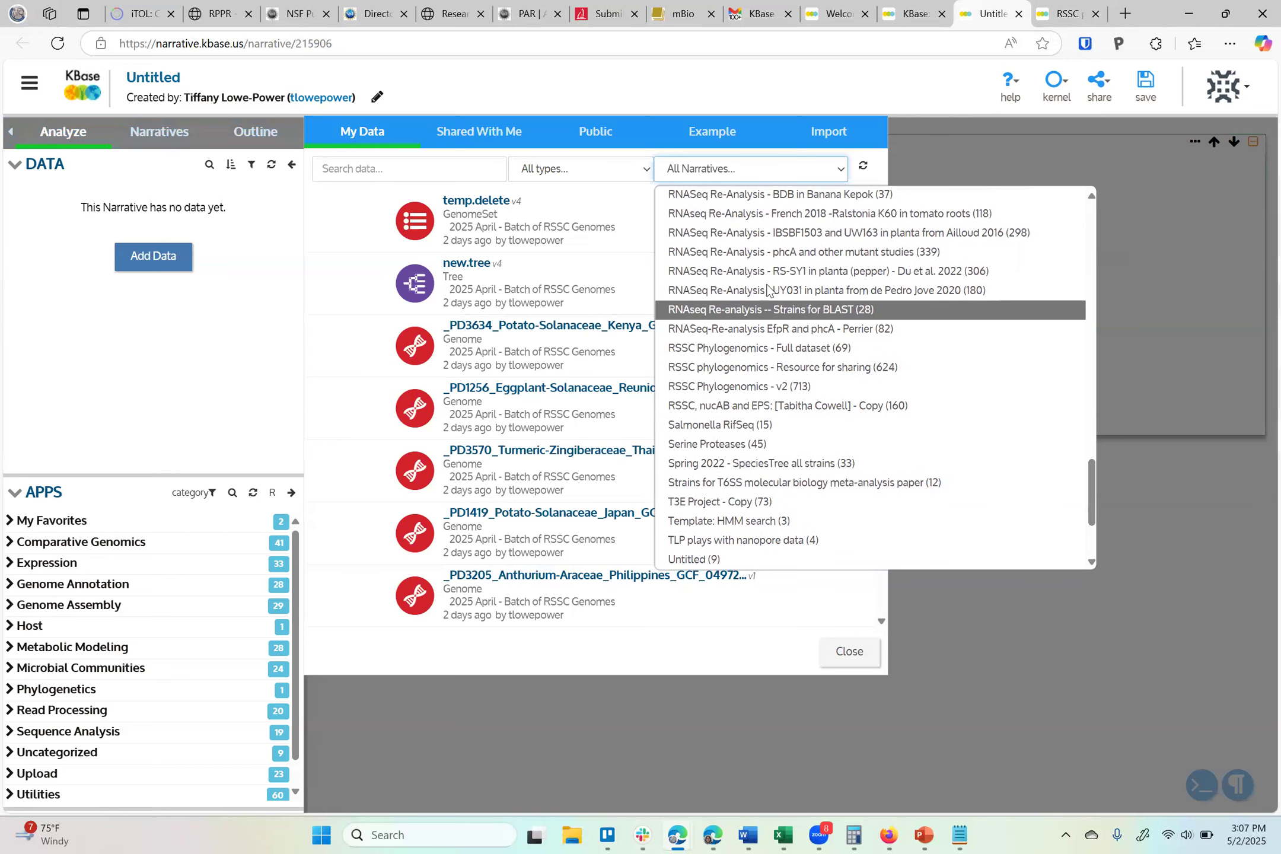
pyautogui.click(757, 385)
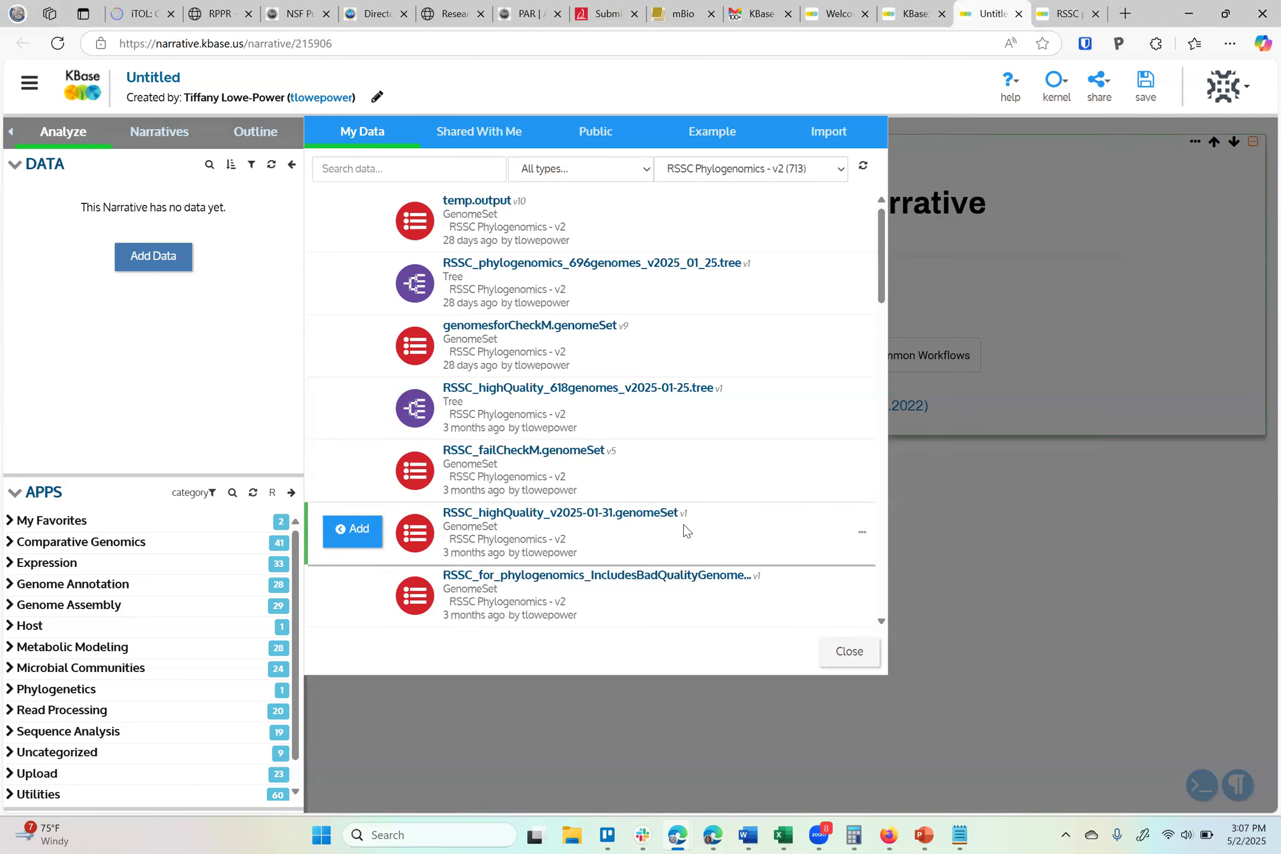
pyautogui.click(585, 168)
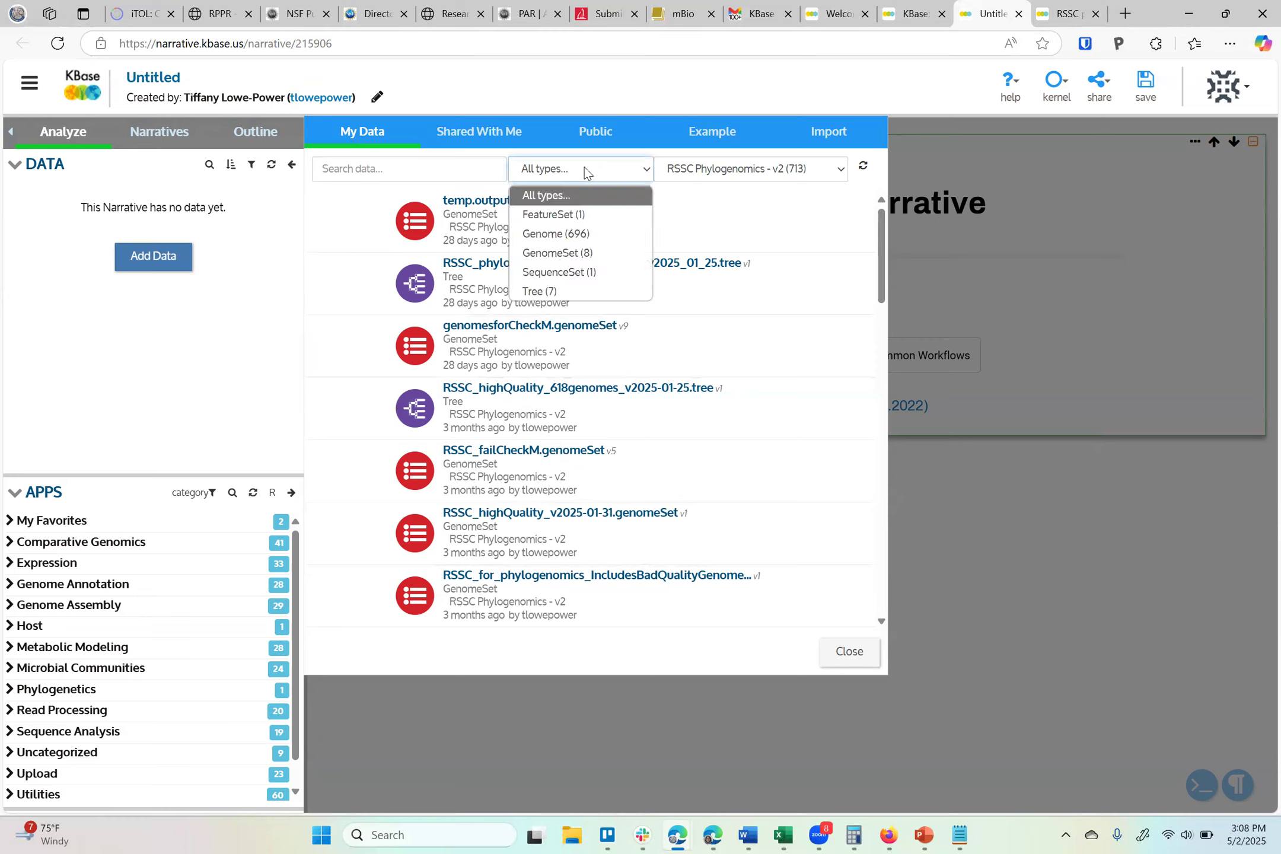
pyautogui.click(550, 255)
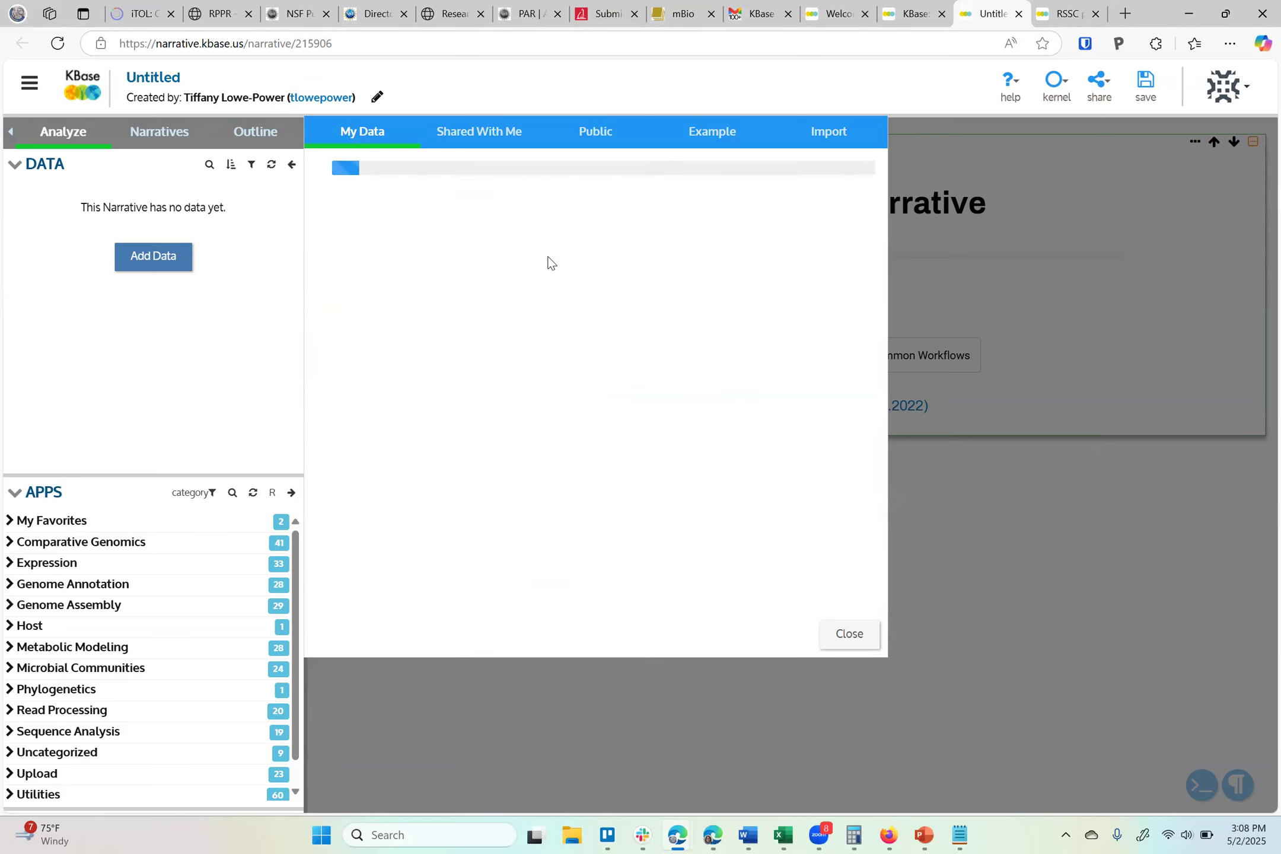
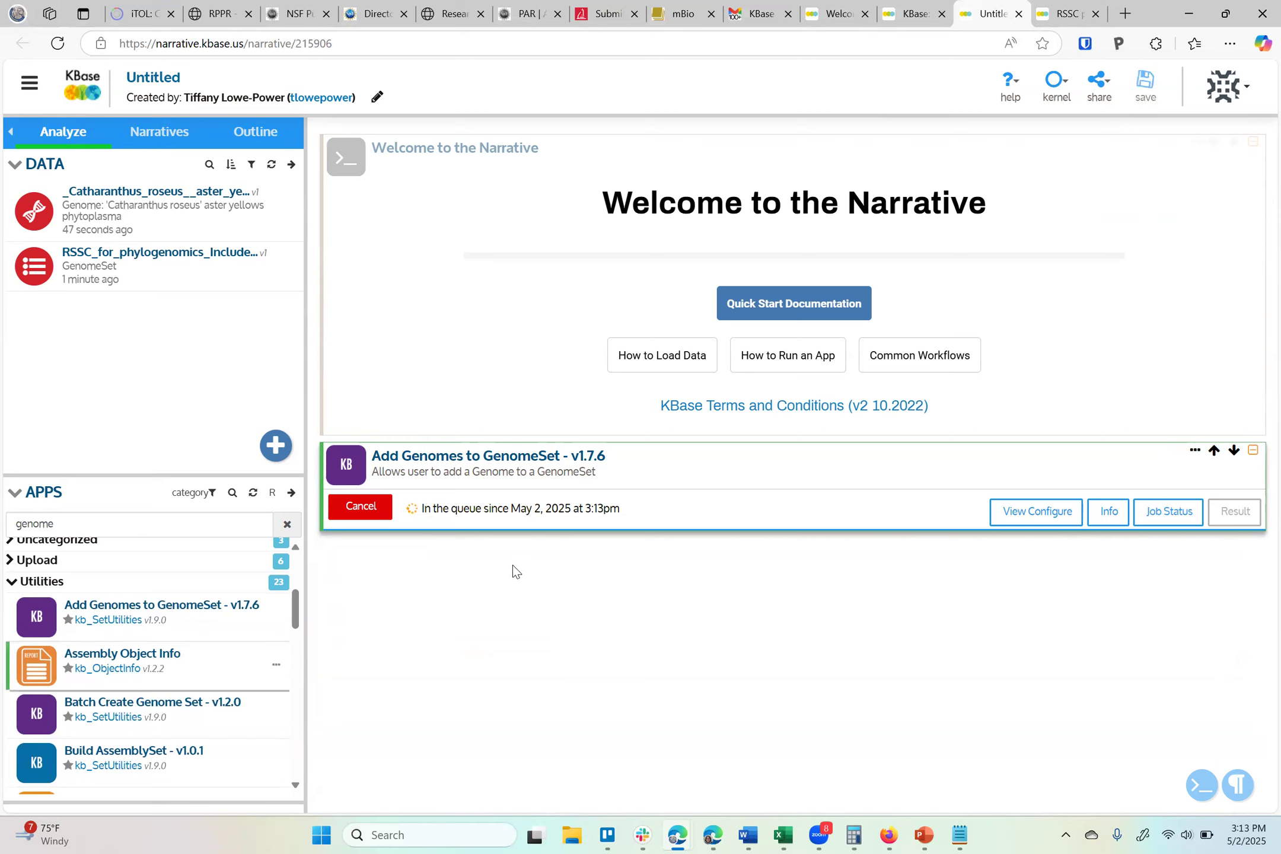
# Add a Batch Create Genome Set app cell to the narrative
pyautogui.scroll(-1, 185, 686)
pyautogui.scroll(-2, 185, 687)
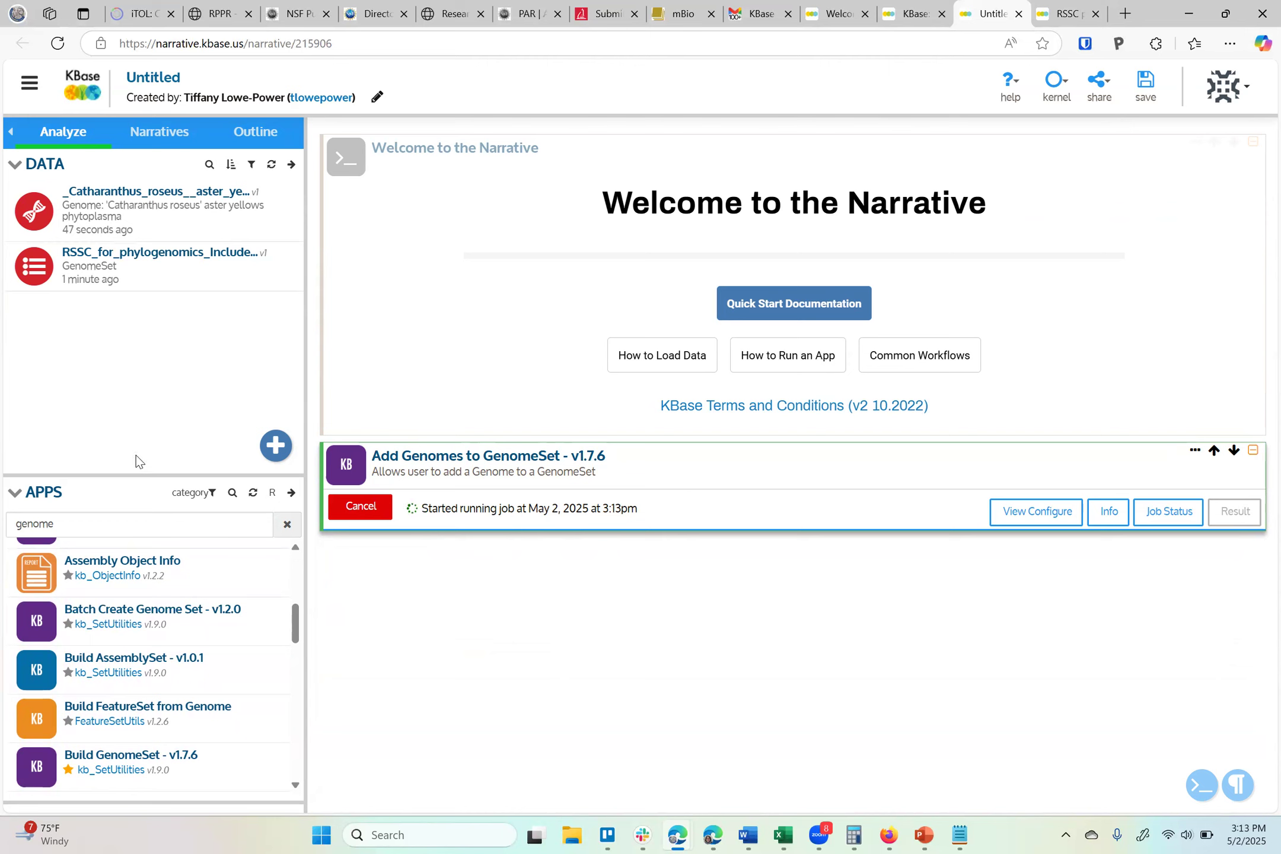
pyautogui.click(186, 615)
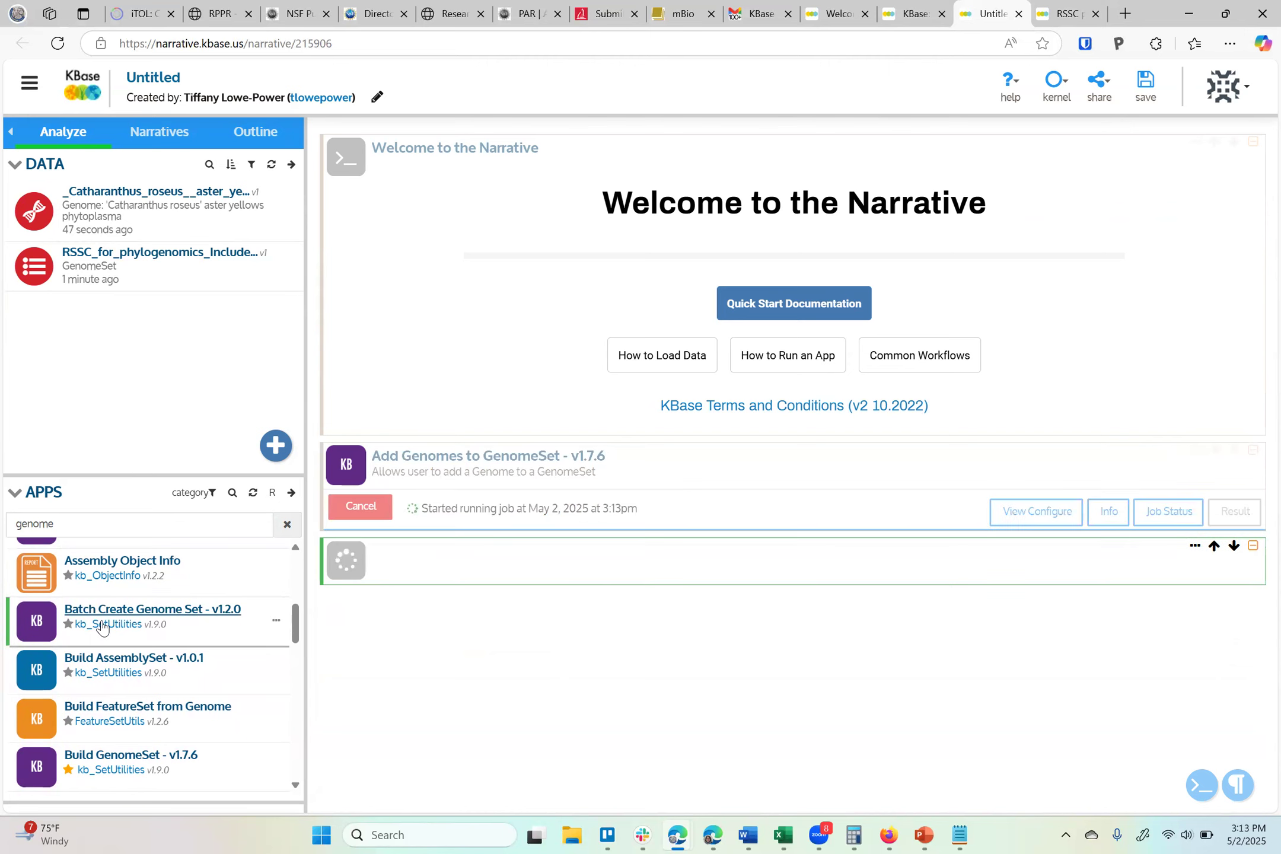
pyautogui.scroll(-2, 513, 649)
pyautogui.scroll(-3, 514, 649)
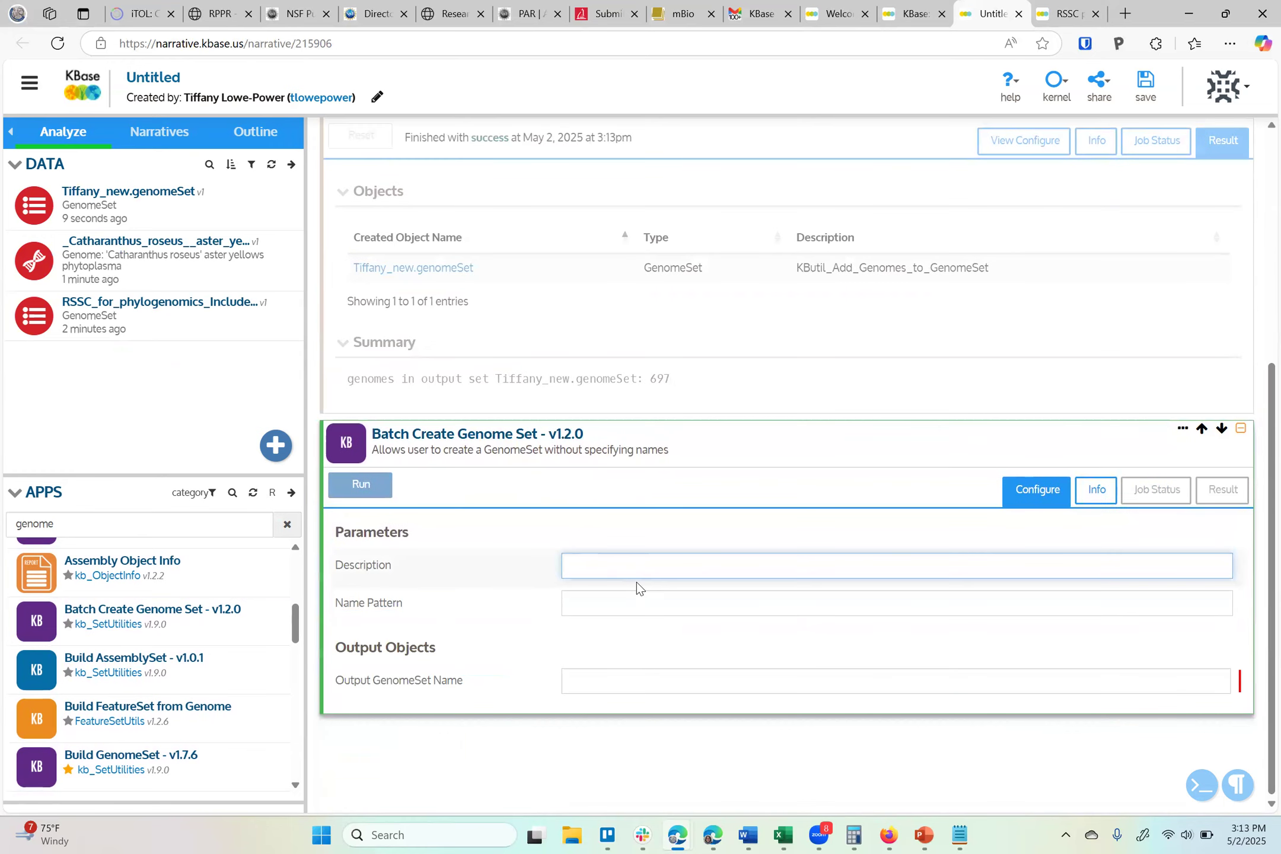
# Enter banana as the name pattern and banana.genomeset as the output GenomeSet name
pyautogui.click(638, 600)
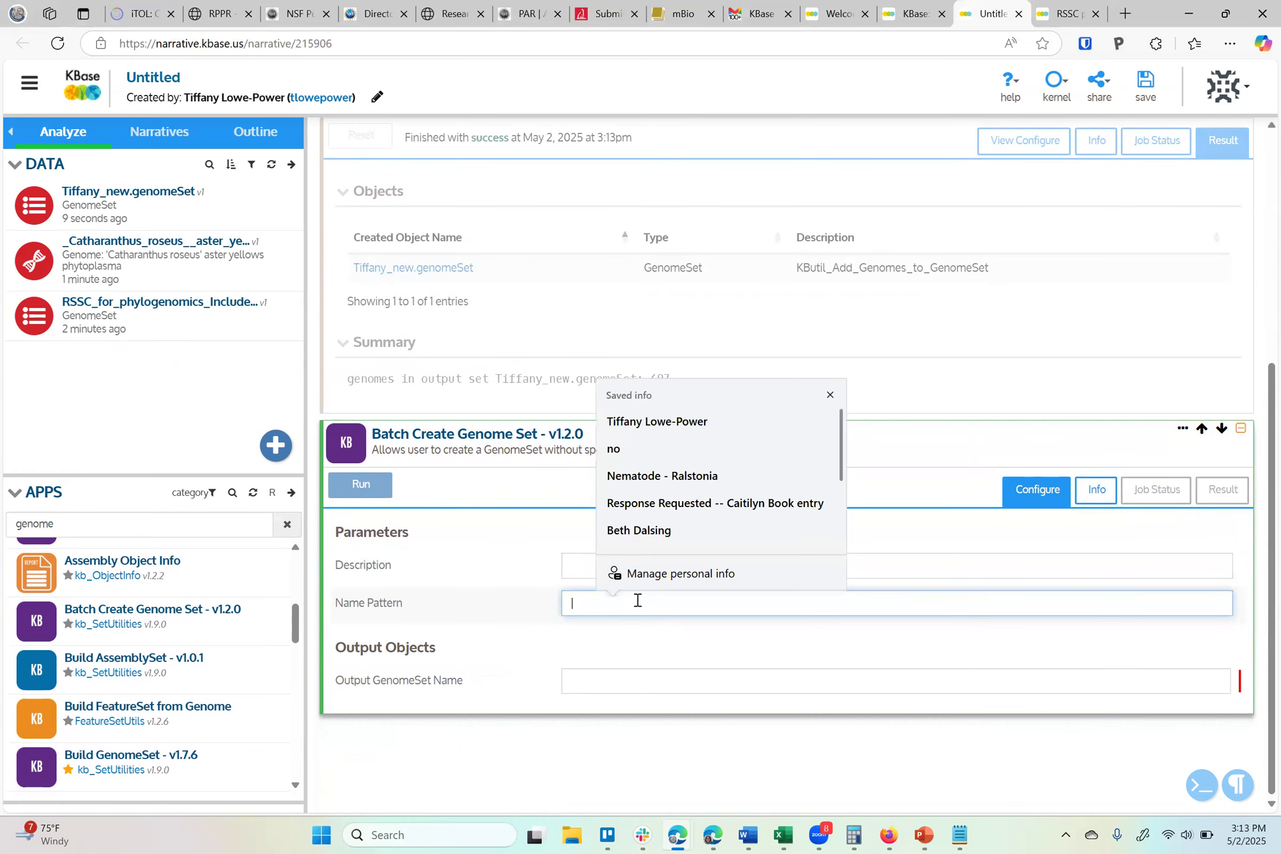
pyautogui.write('q')
pyautogui.press('BackSpace')
pyautogui.write('genome')
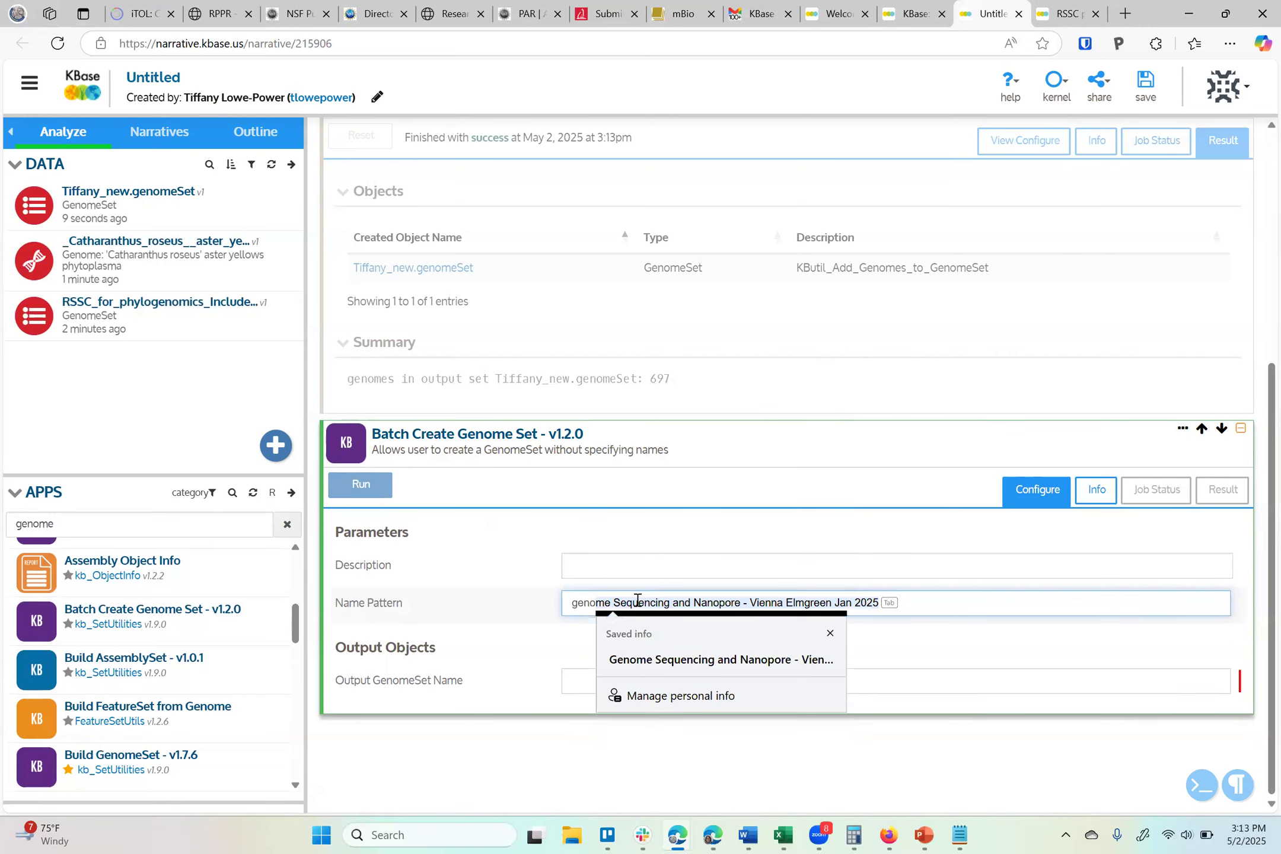
pyautogui.press('BackSpace')
pyautogui.press('BackSpace')
pyautogui.press('BackSpace')
pyautogui.press('BackSpace')
pyautogui.press('BackSpace')
pyautogui.press('BackSpace')
pyautogui.press('BackSpace')
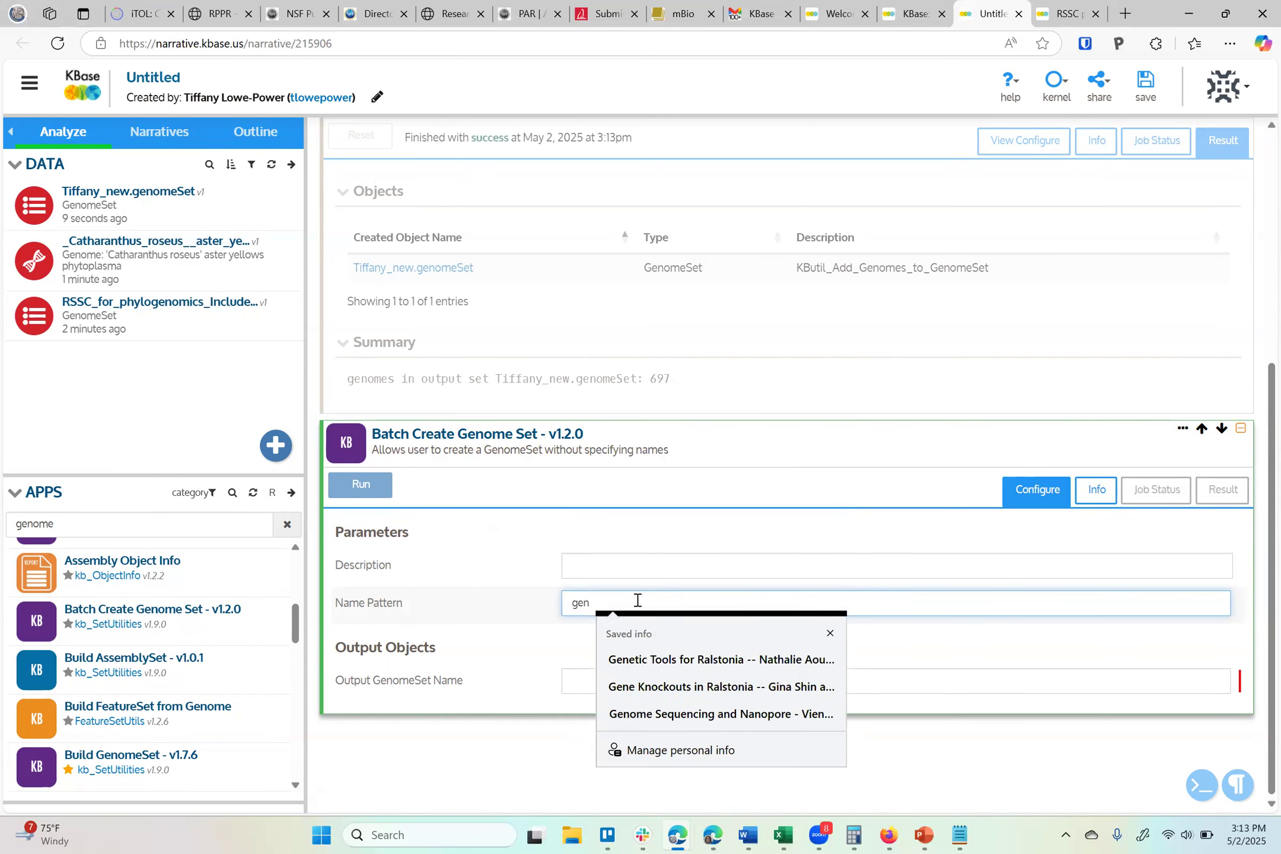
pyautogui.write('banana')
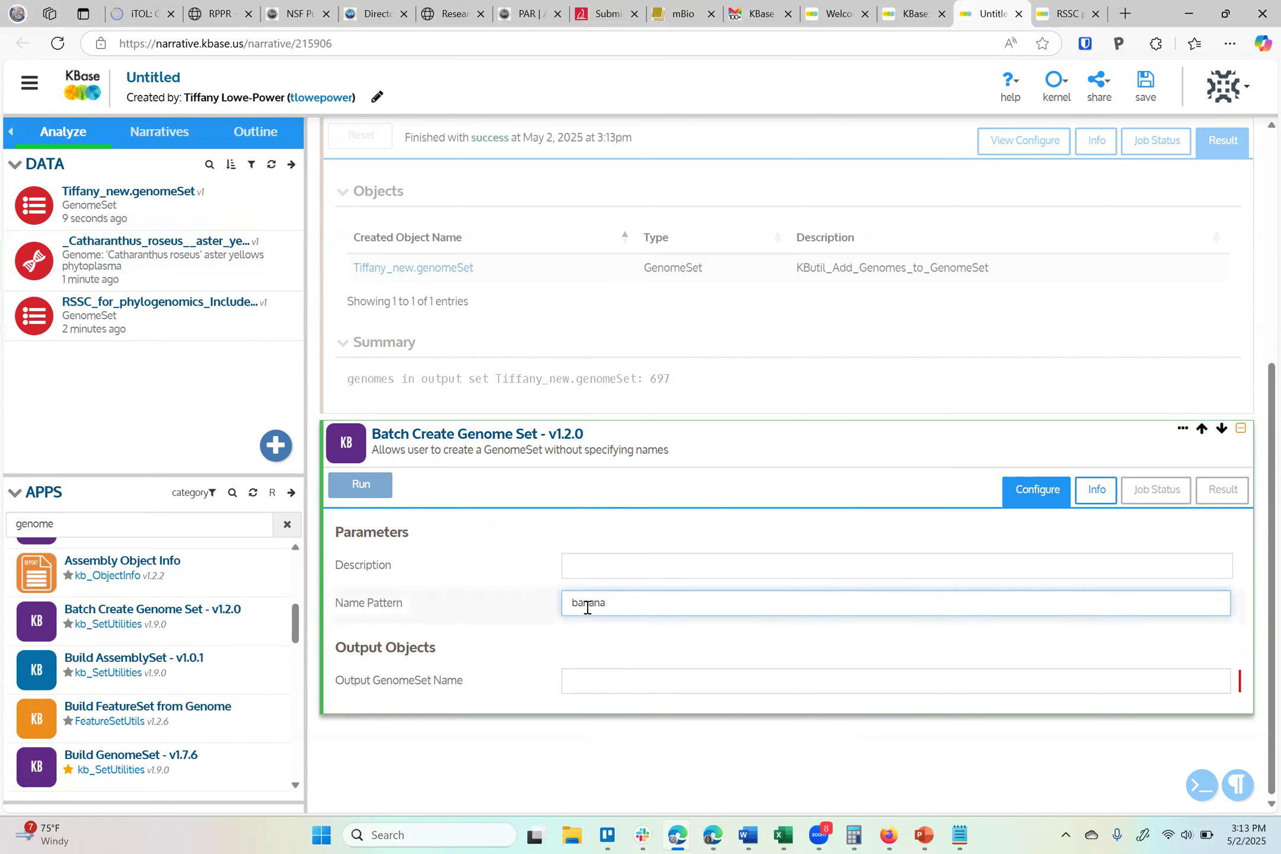
pyautogui.click(607, 685)
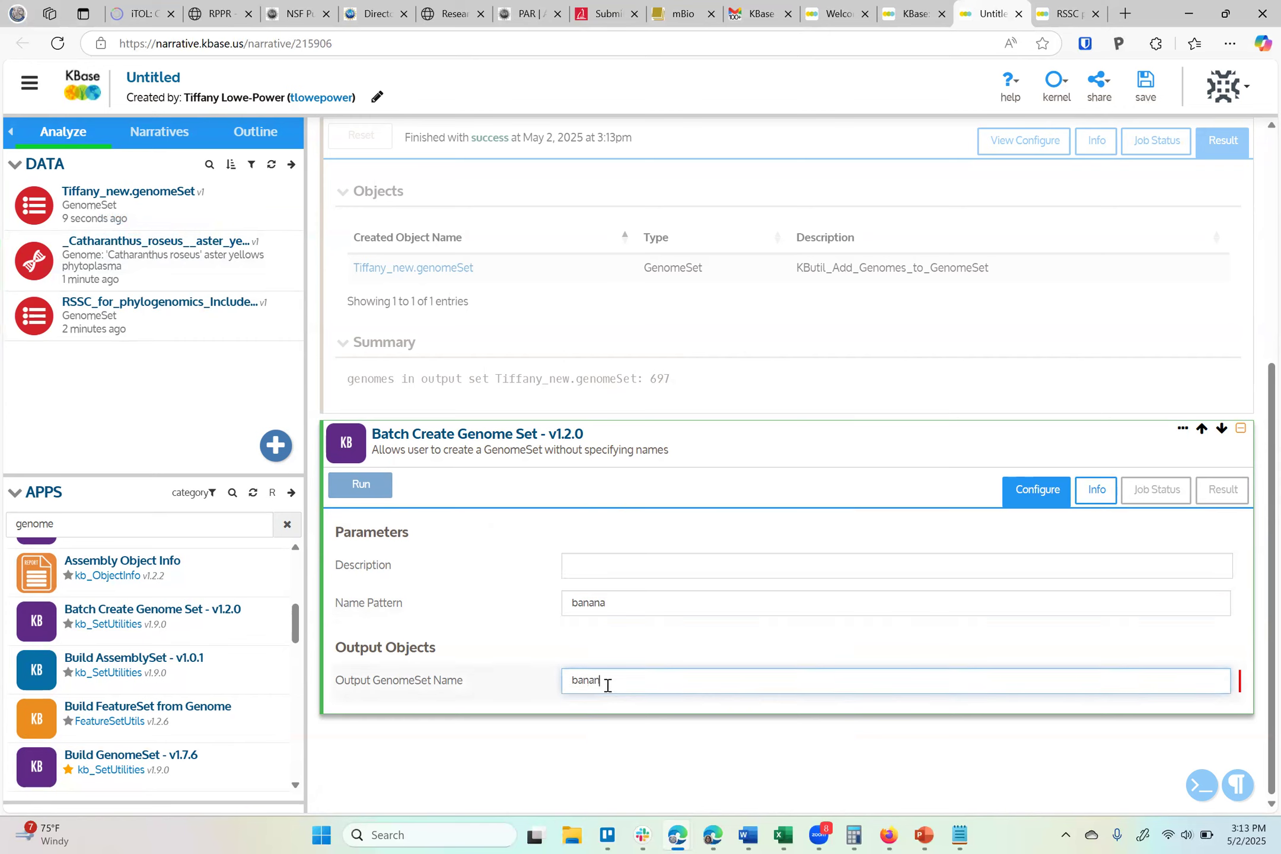
pyautogui.write('banana_genomeset')
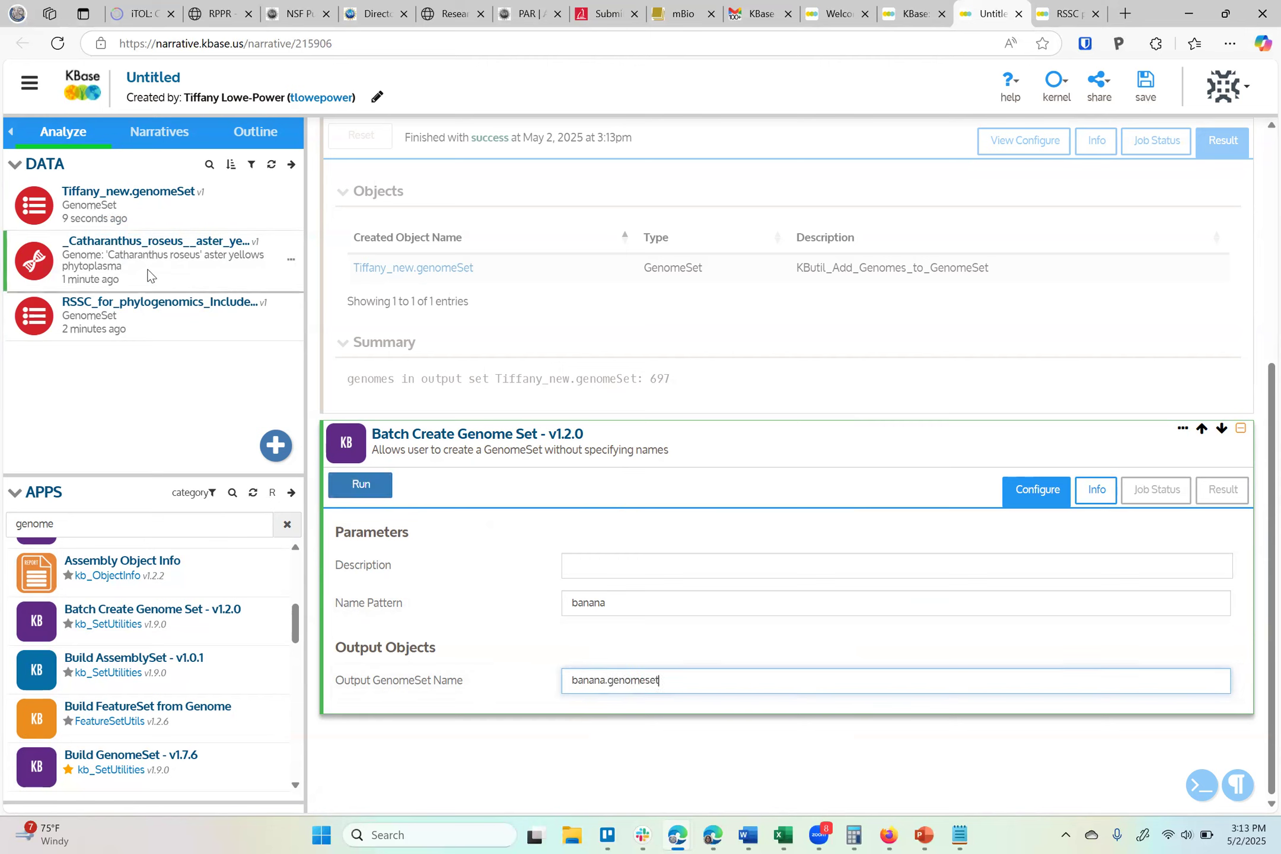
# Run Batch Create Genome Set with name pattern roseus and output GenomeSet name roseus.genomeset
pyautogui.doubleClick(591, 605)
pyautogui.write('roseus')
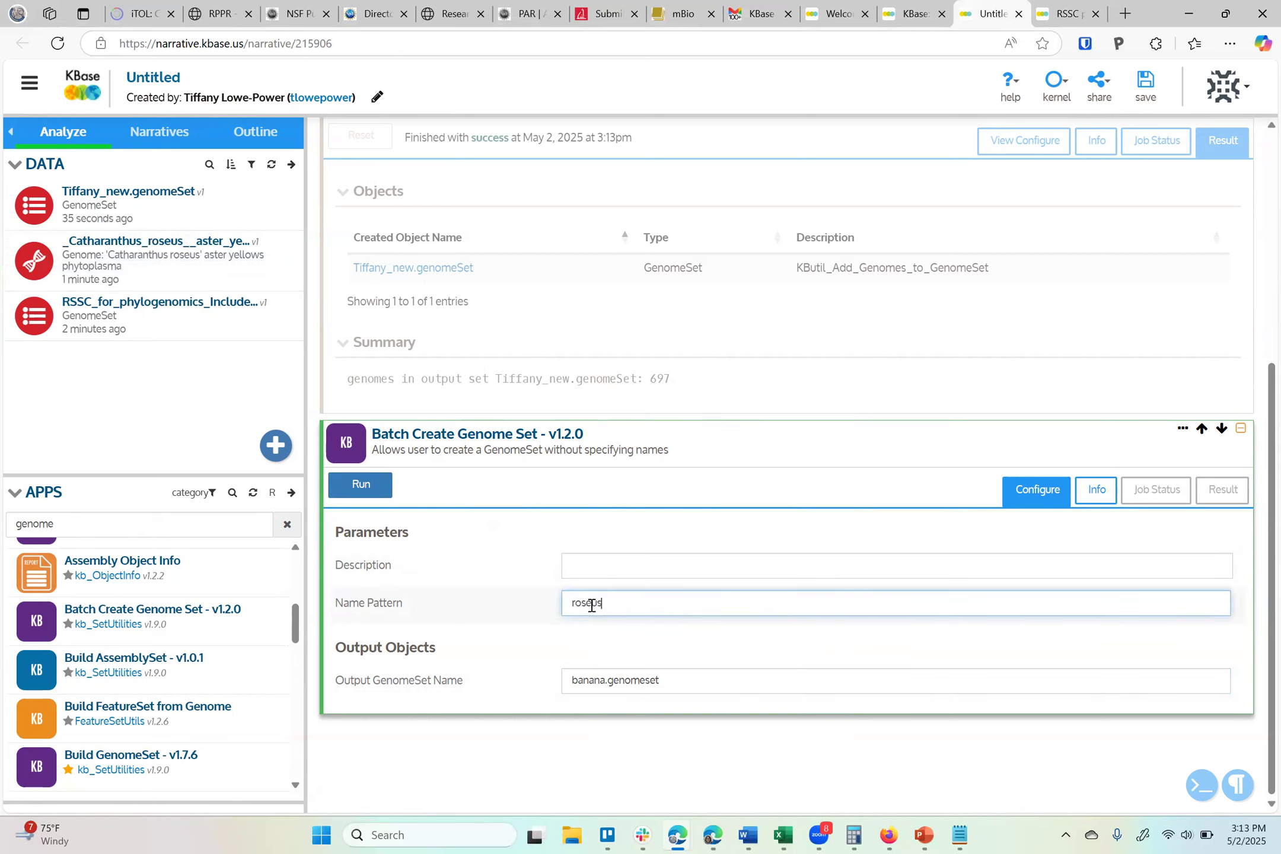
pyautogui.doubleClick(602, 680)
pyautogui.write('roseus')
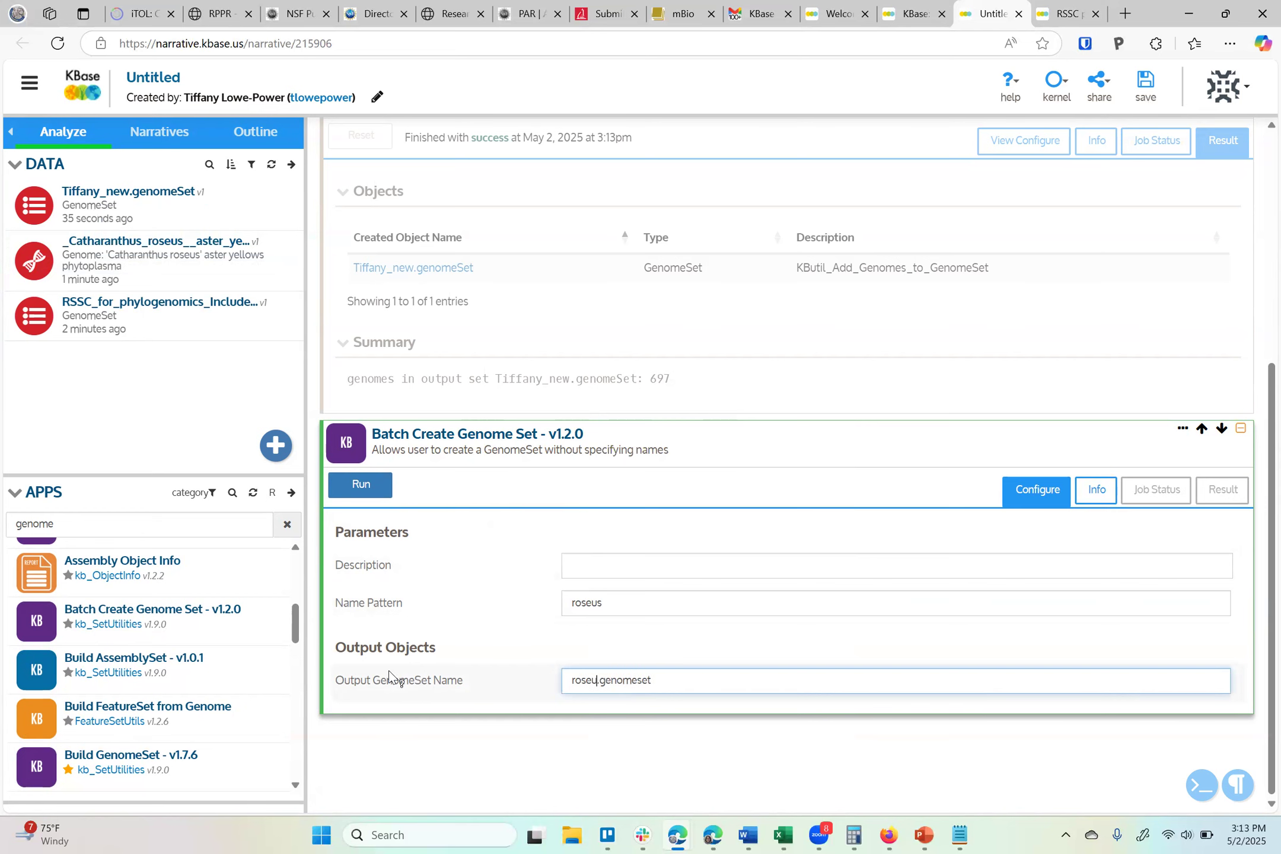
pyautogui.click(362, 484)
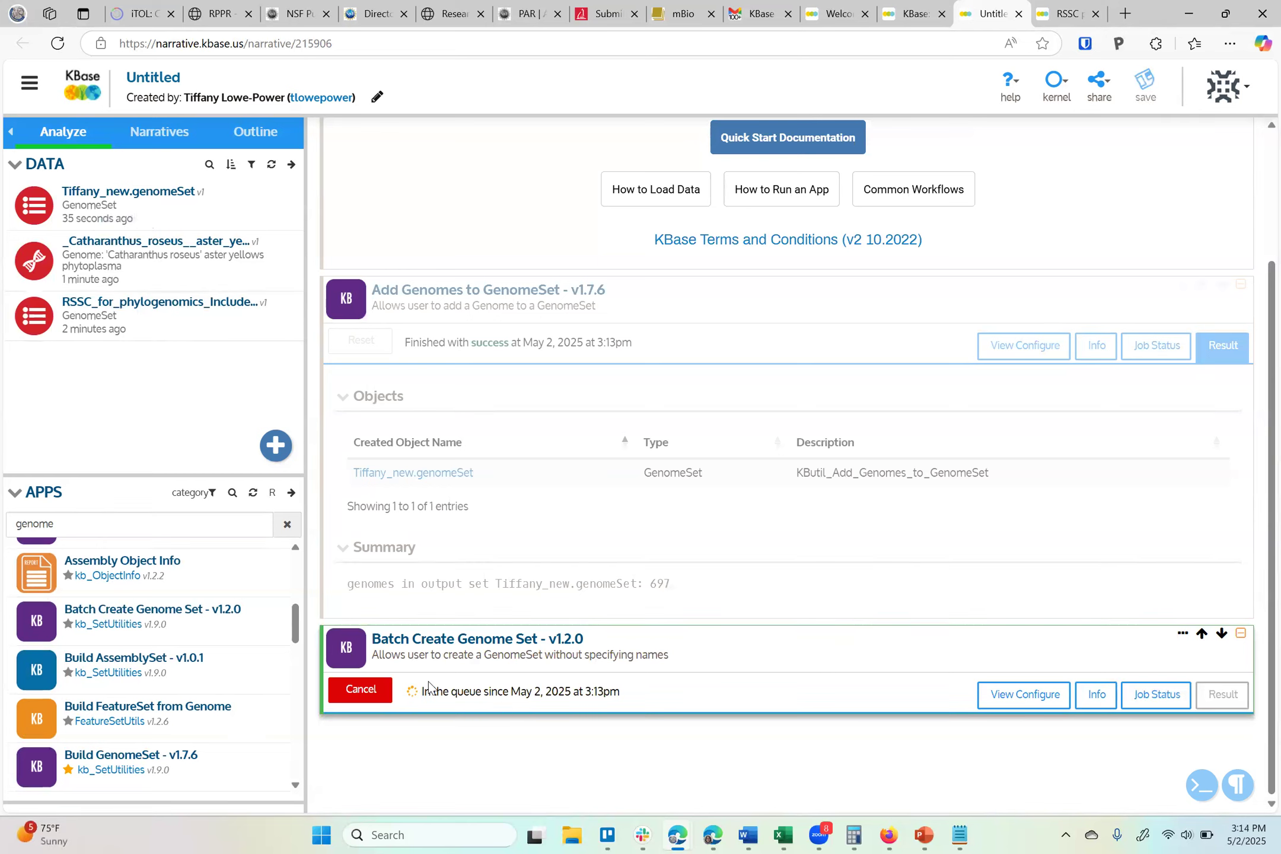
# Add another Batch Create Genome Set cell and run it with output GenomeSet name all.genomeSet and no name pattern
pyautogui.click(224, 616)
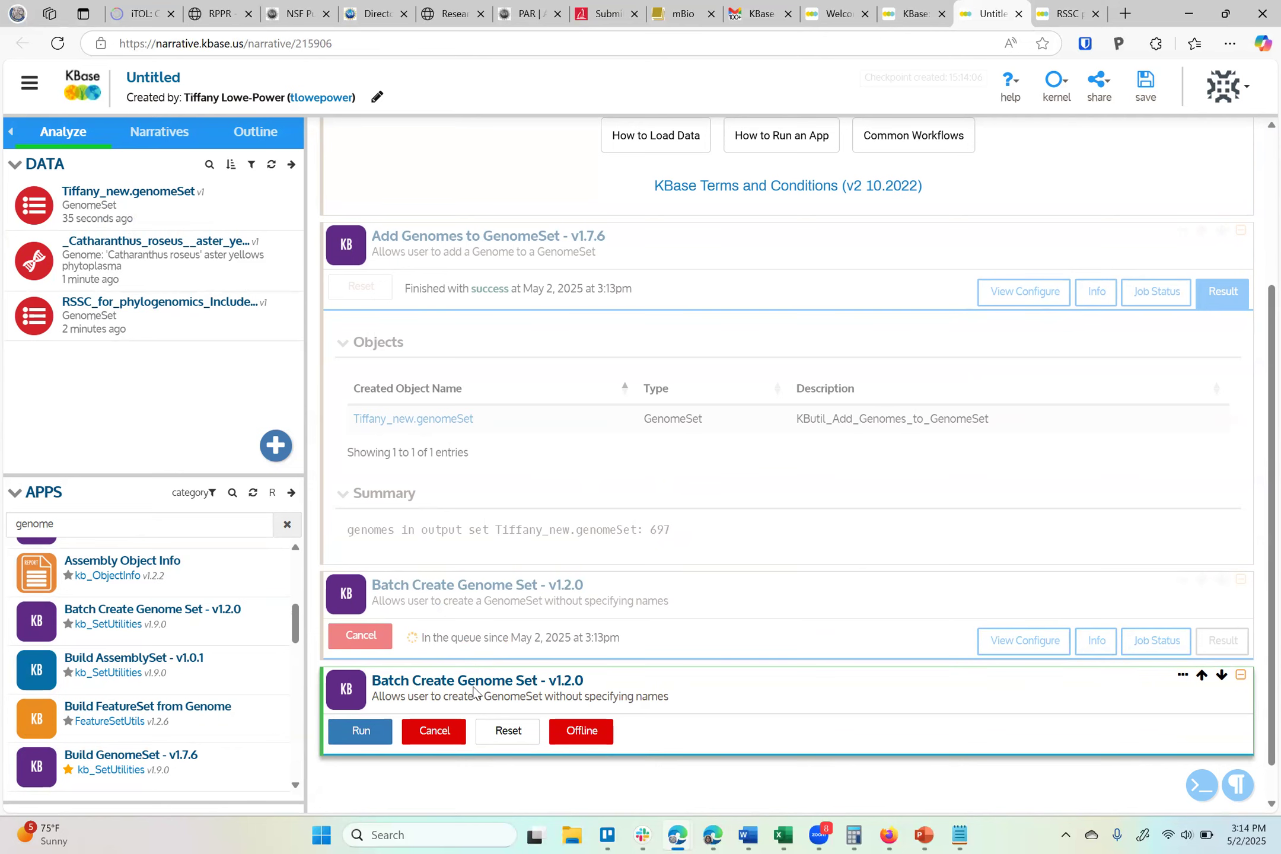
pyautogui.scroll(-1, 474, 691)
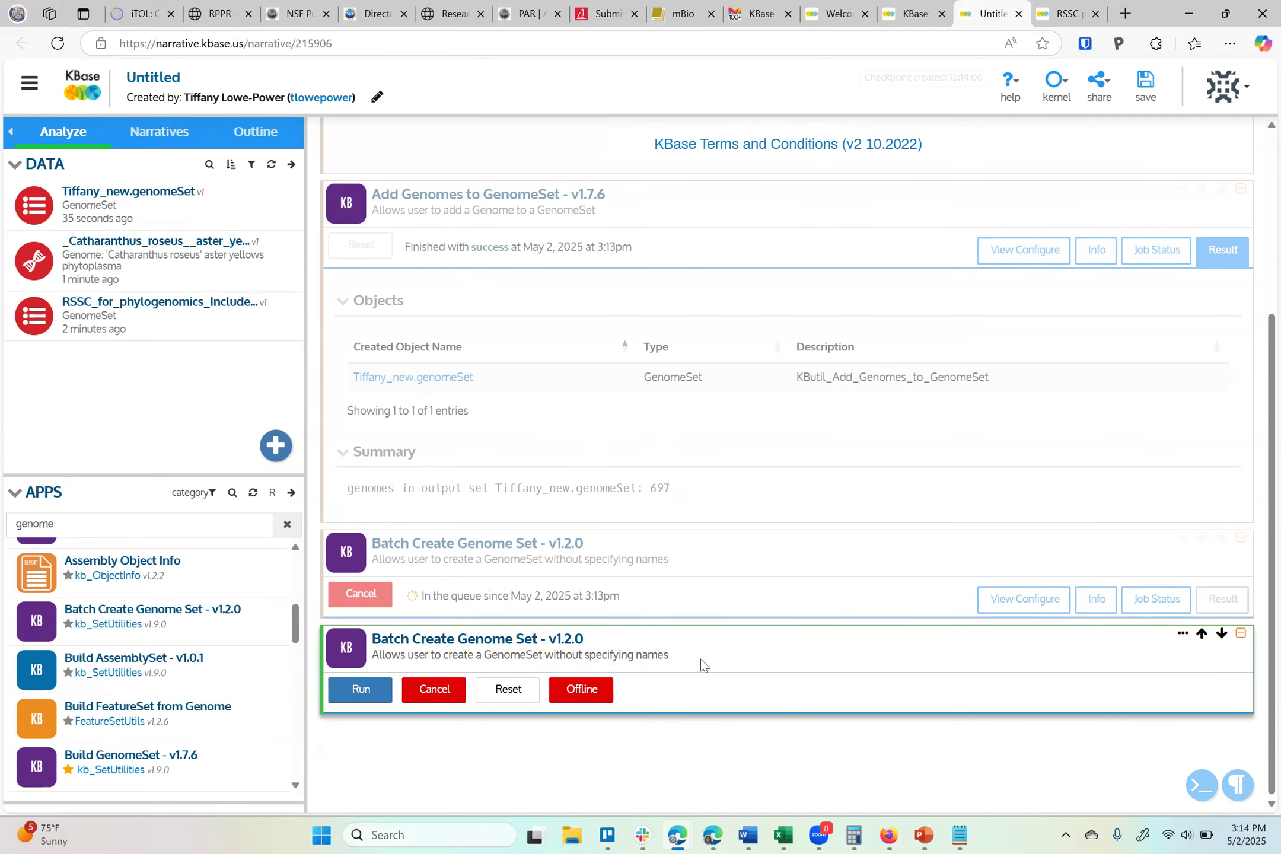
pyautogui.scroll(-4, 752, 675)
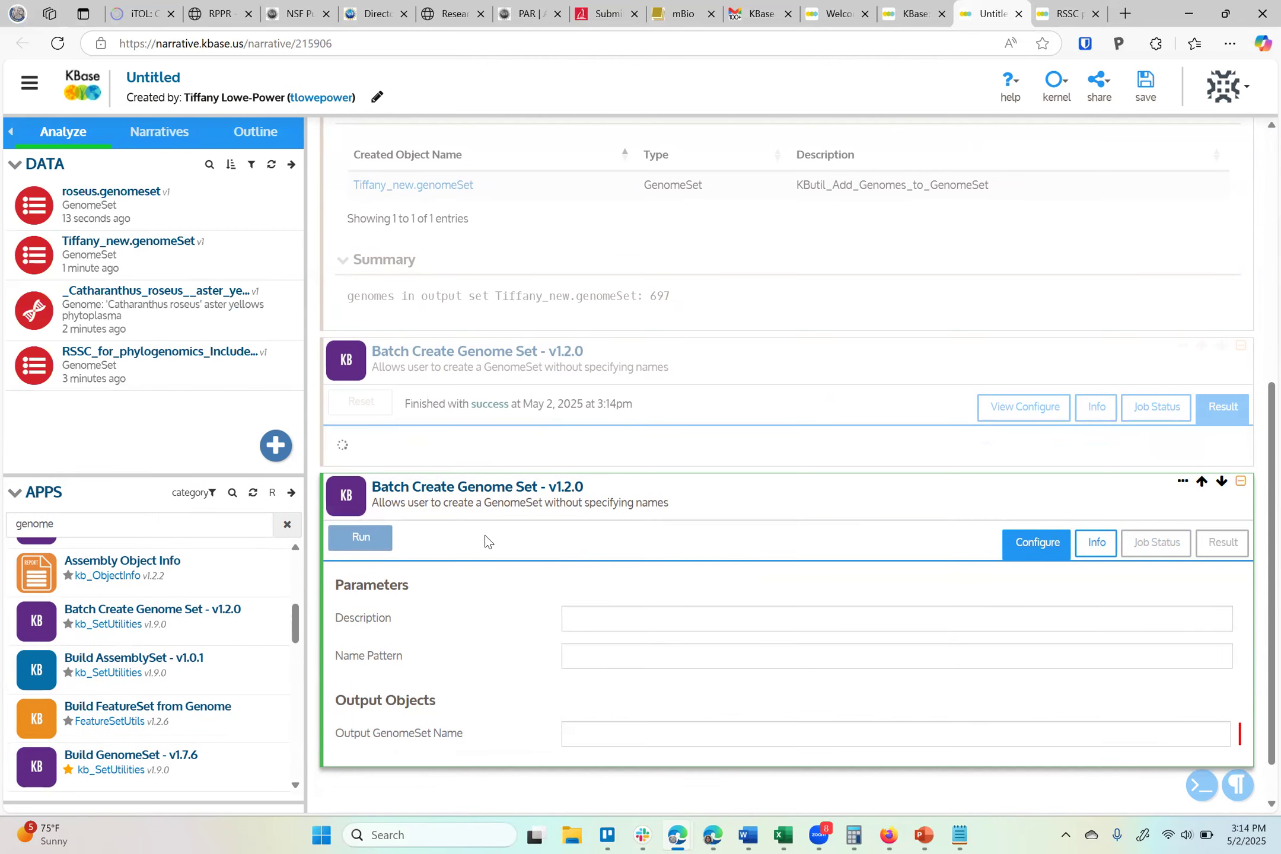
pyautogui.scroll(-1, 485, 541)
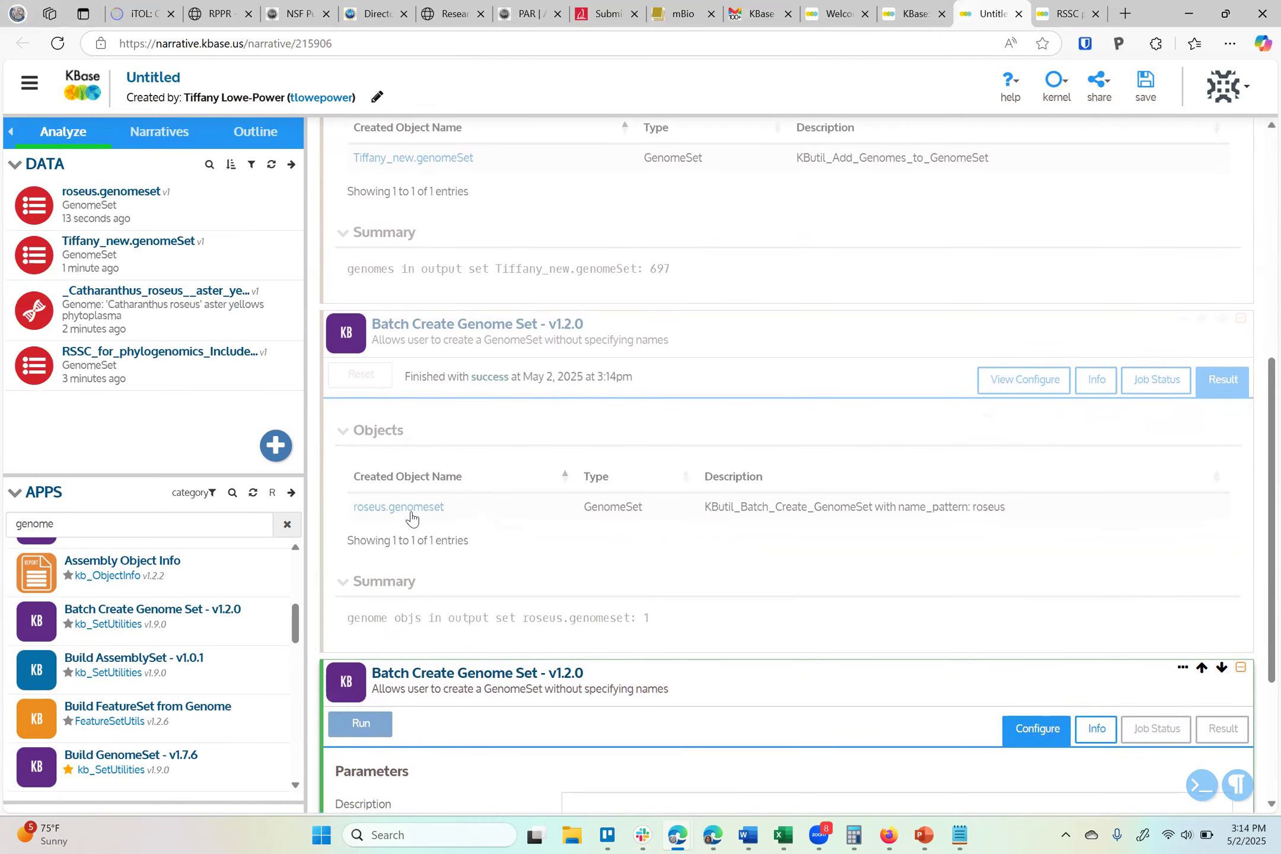
pyautogui.scroll(-3, 578, 581)
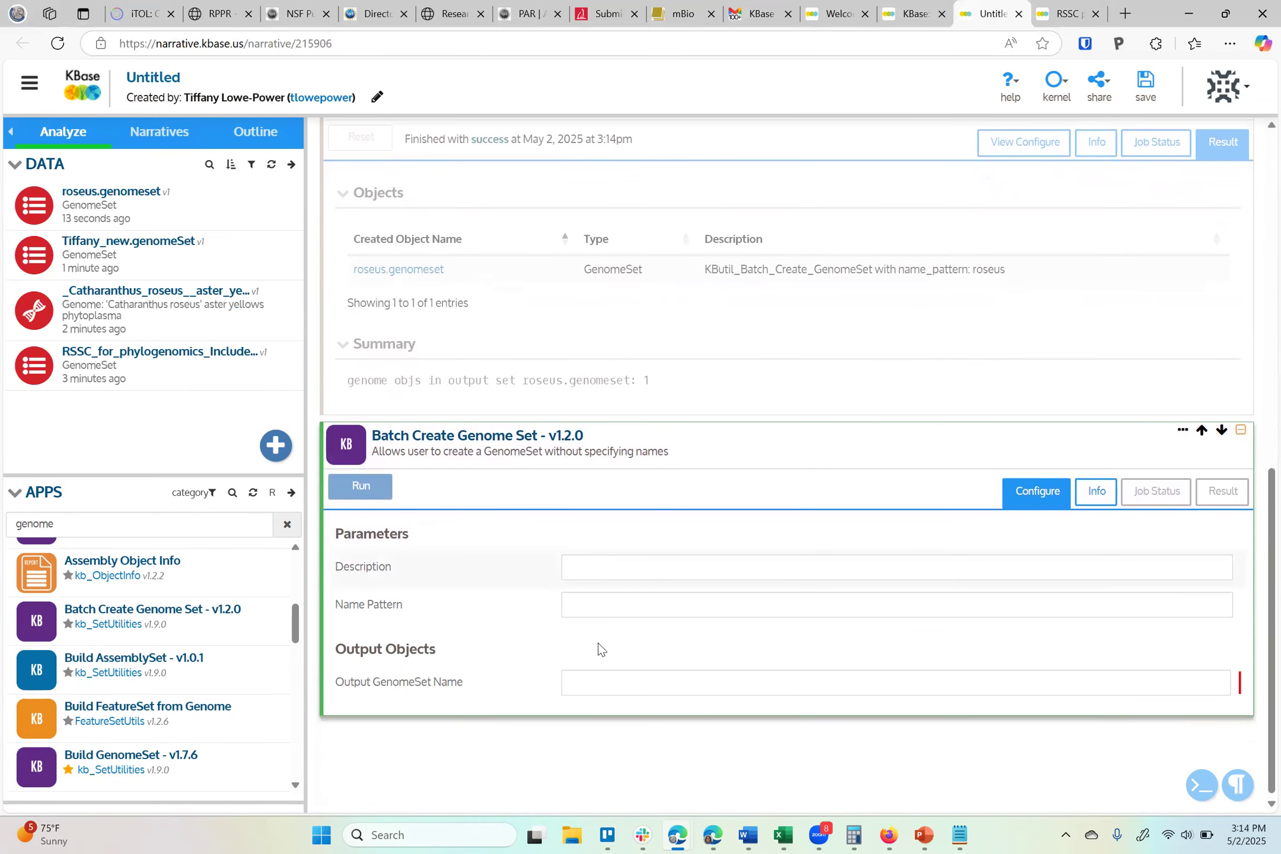
pyautogui.click(597, 683)
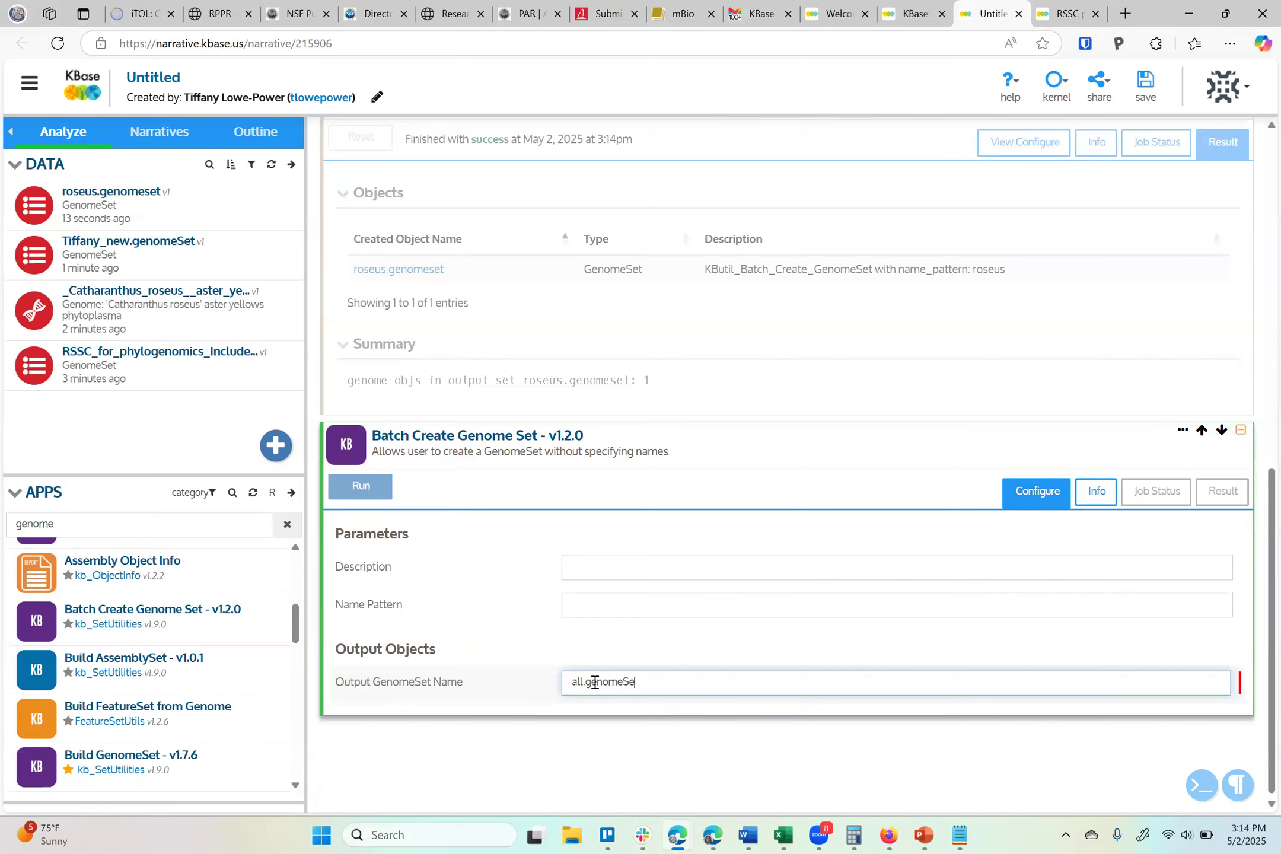
pyautogui.click(362, 489)
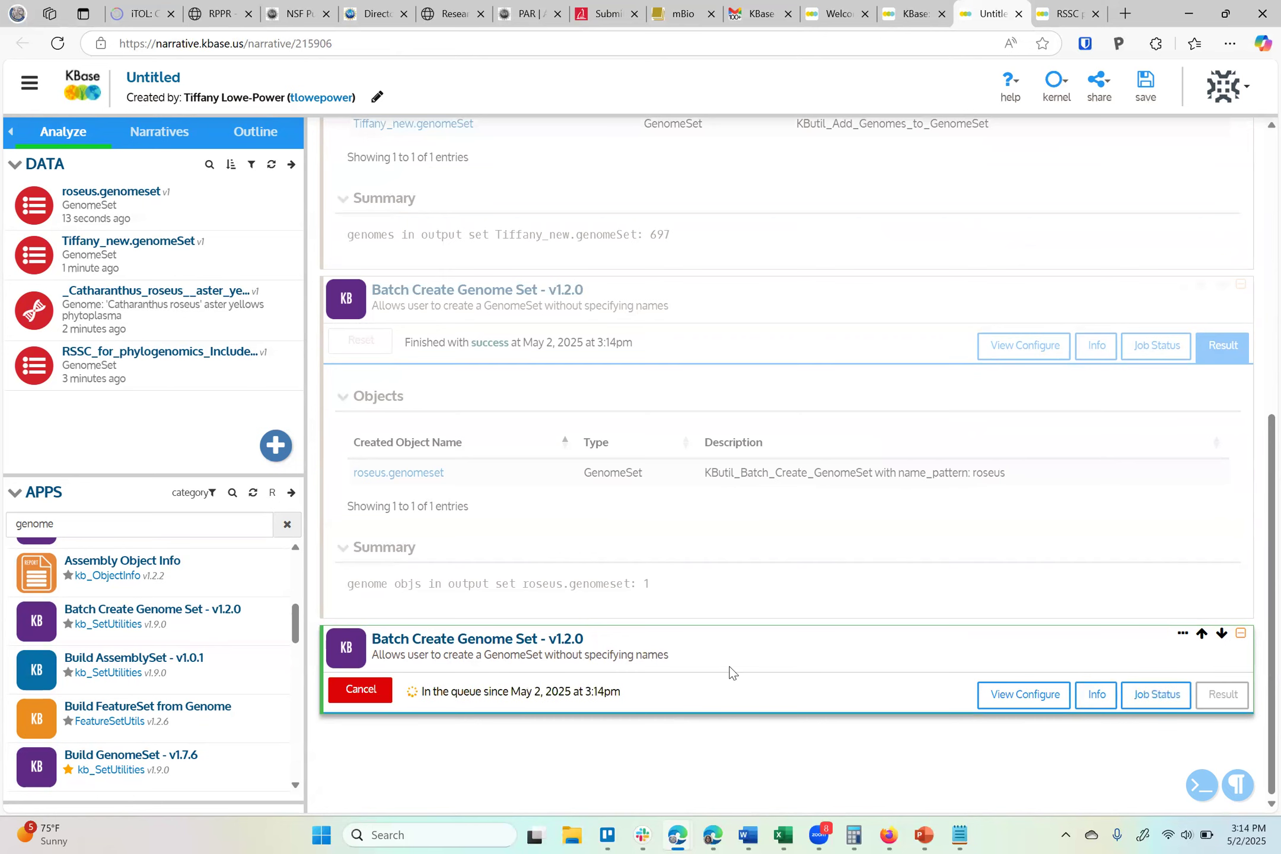
# Delete the roseus Batch Create Genome Set cell and the roseus.genomeset data object
pyautogui.click(1163, 308)
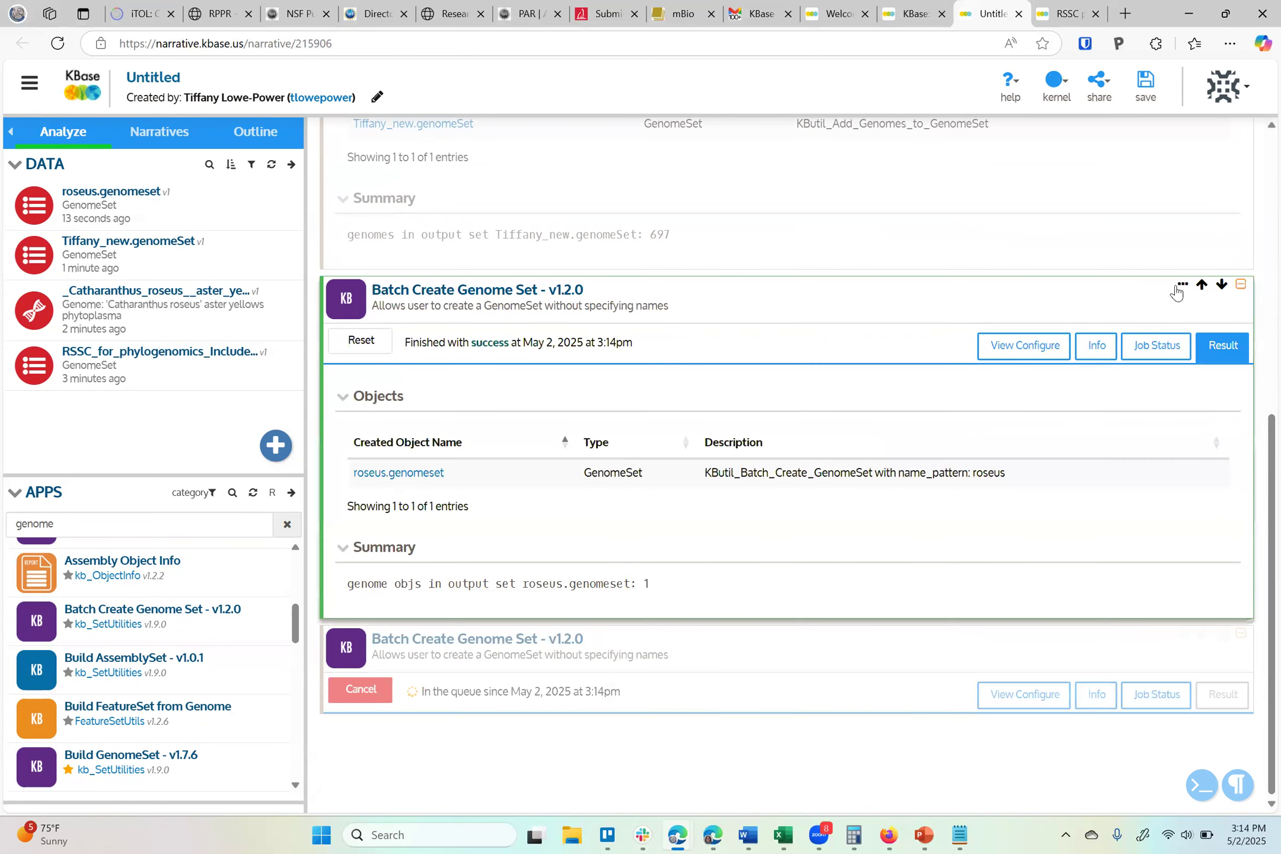
pyautogui.click(1180, 286)
pyautogui.click(1098, 369)
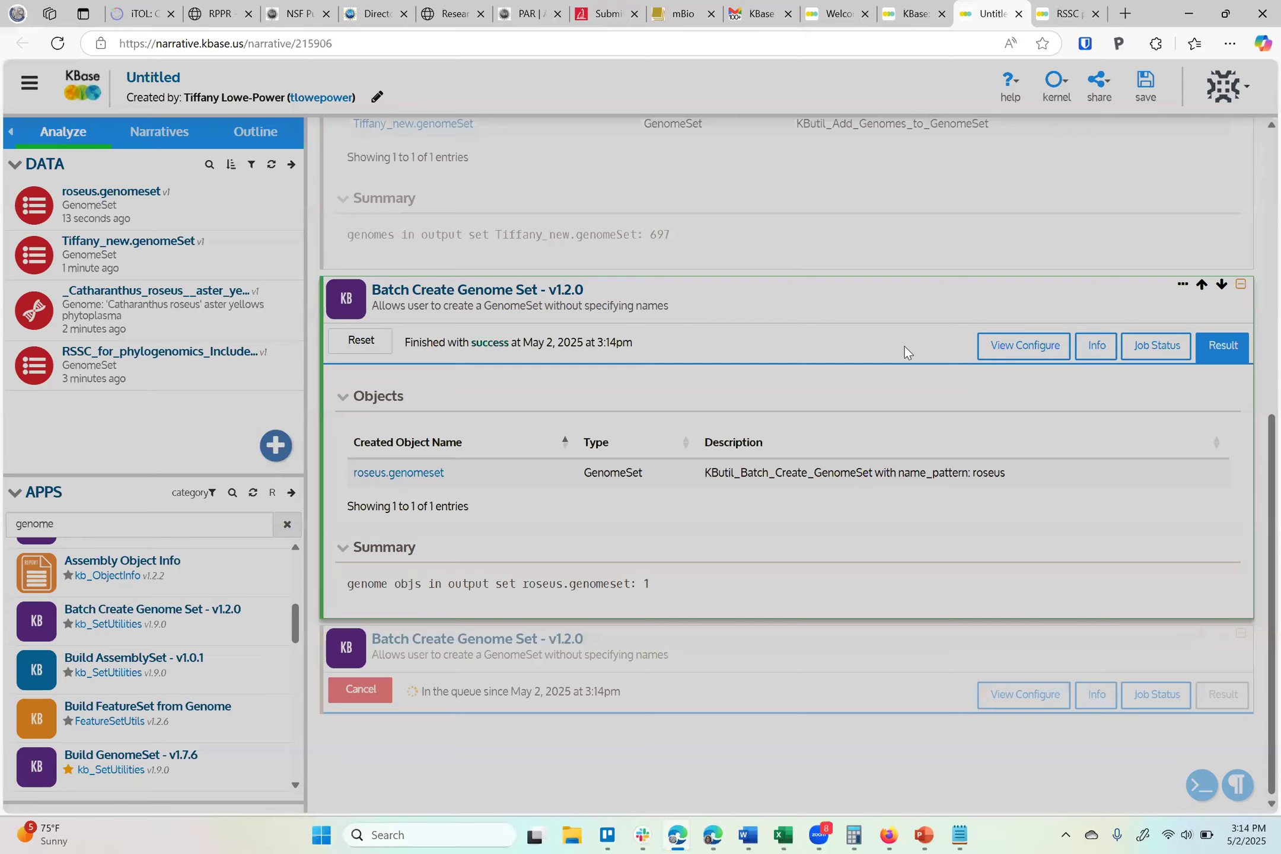
pyautogui.press('Return')
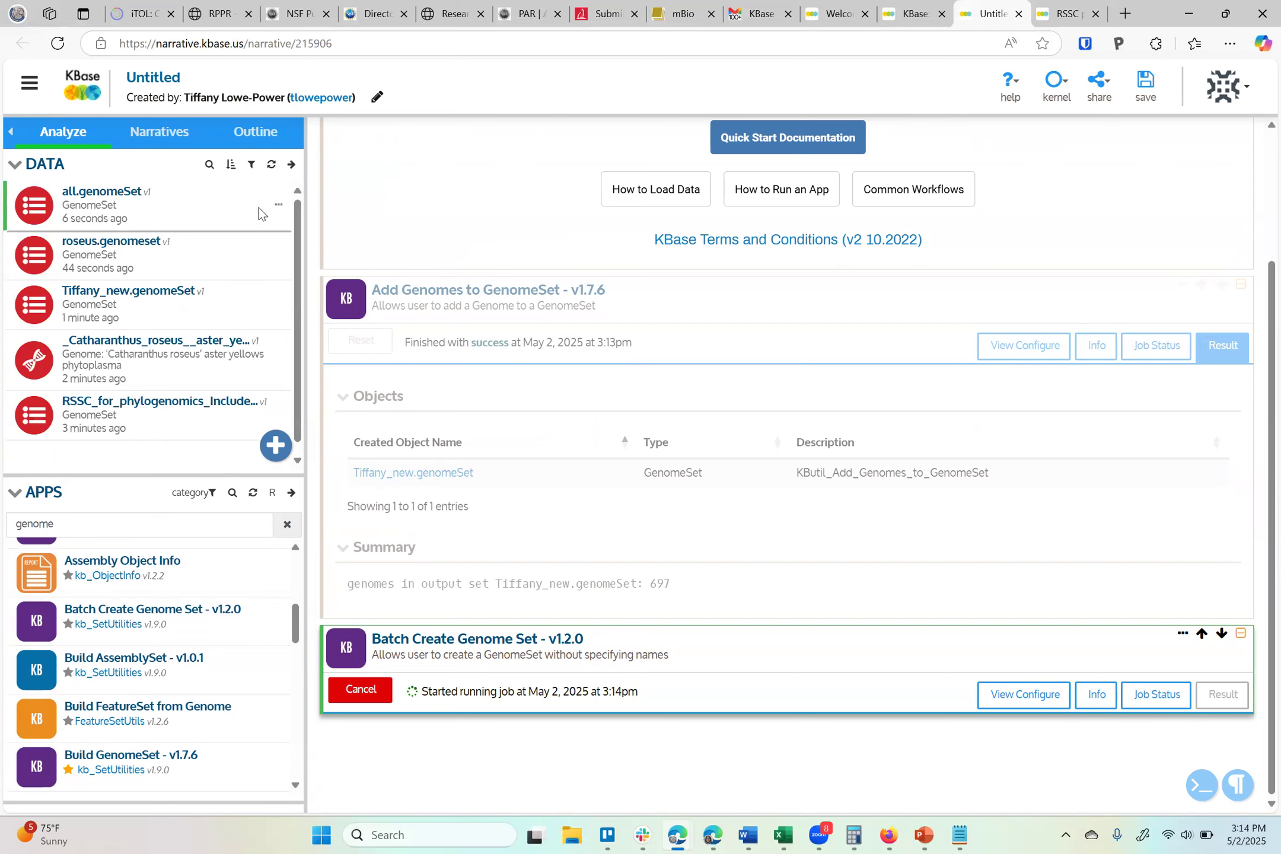
pyautogui.click(234, 259)
pyautogui.click(218, 292)
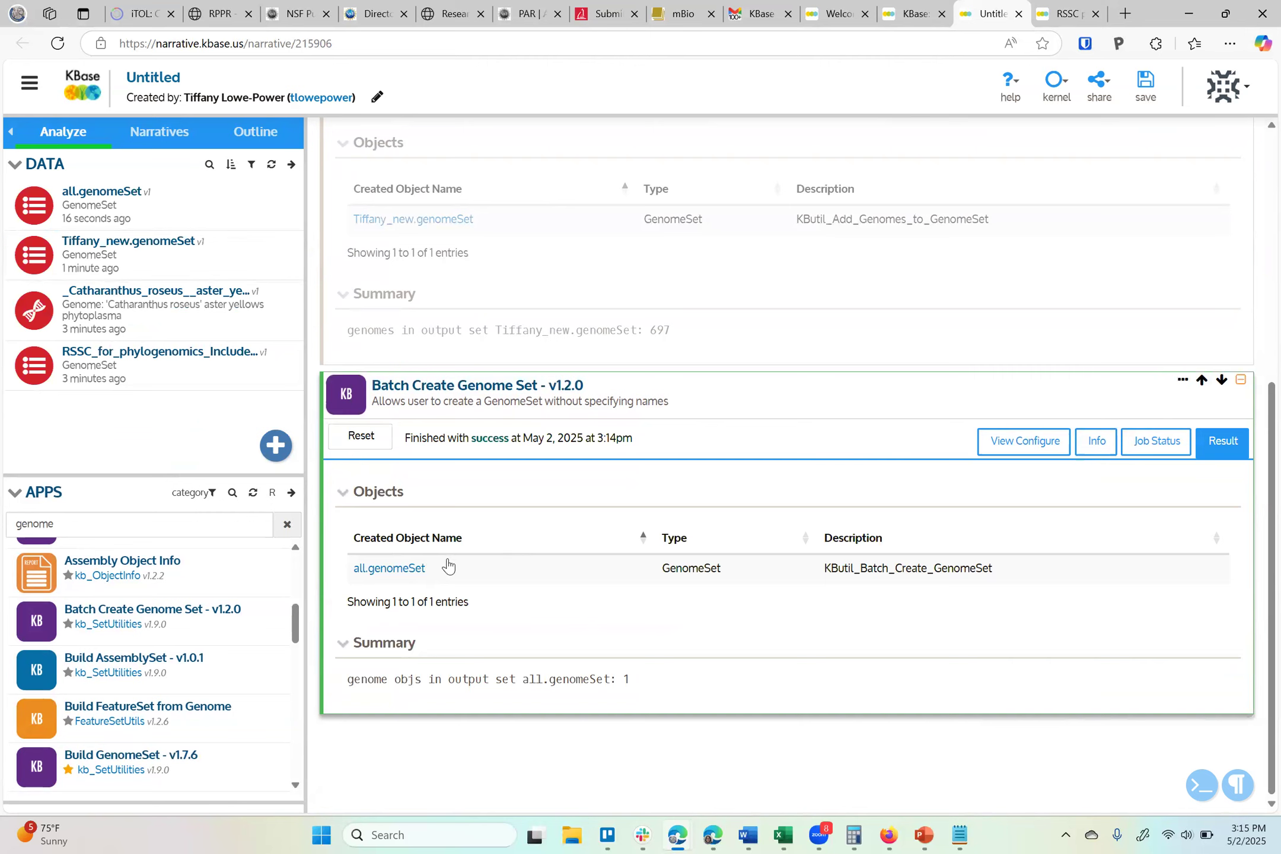
# Open all.genomeSet in a viewer cell and delete that viewer cell
pyautogui.click(102, 191)
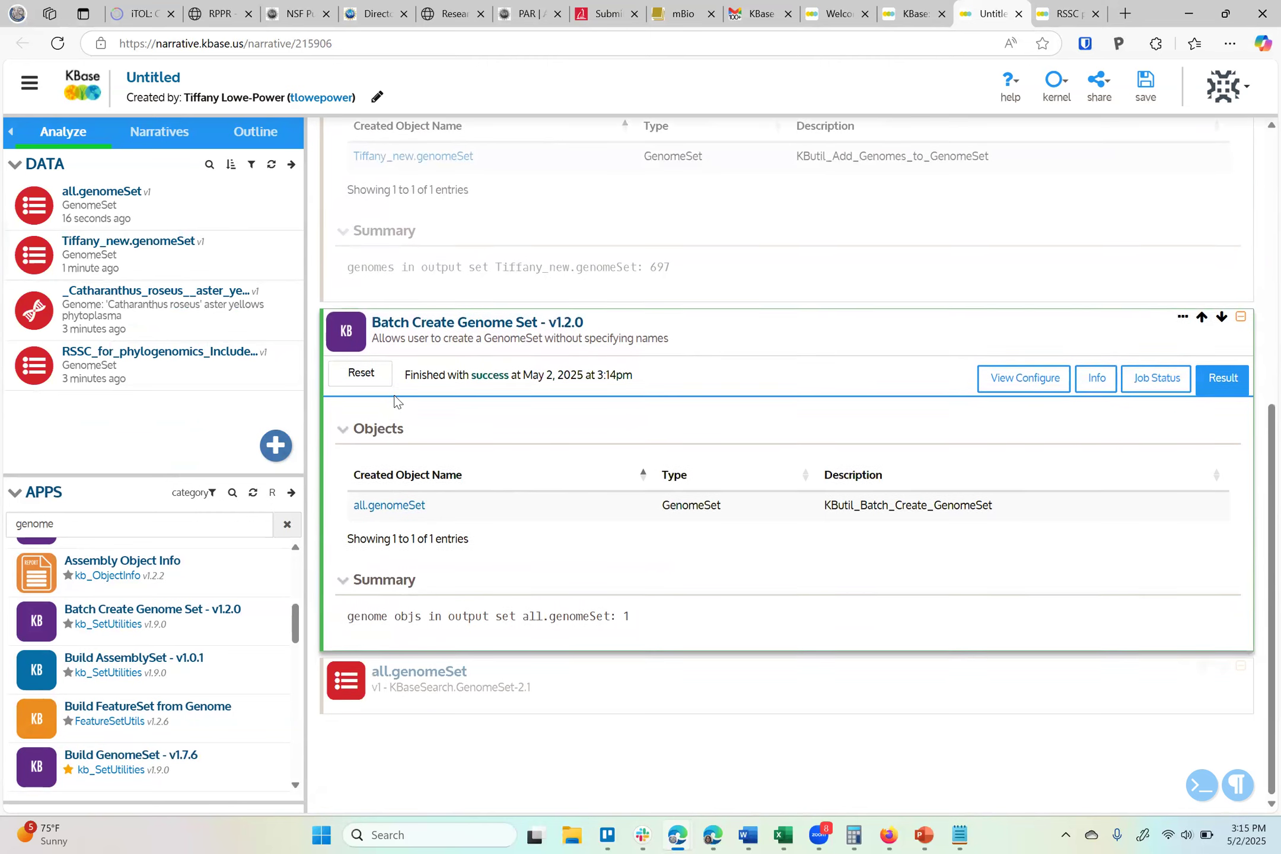
pyautogui.scroll(-2, 504, 700)
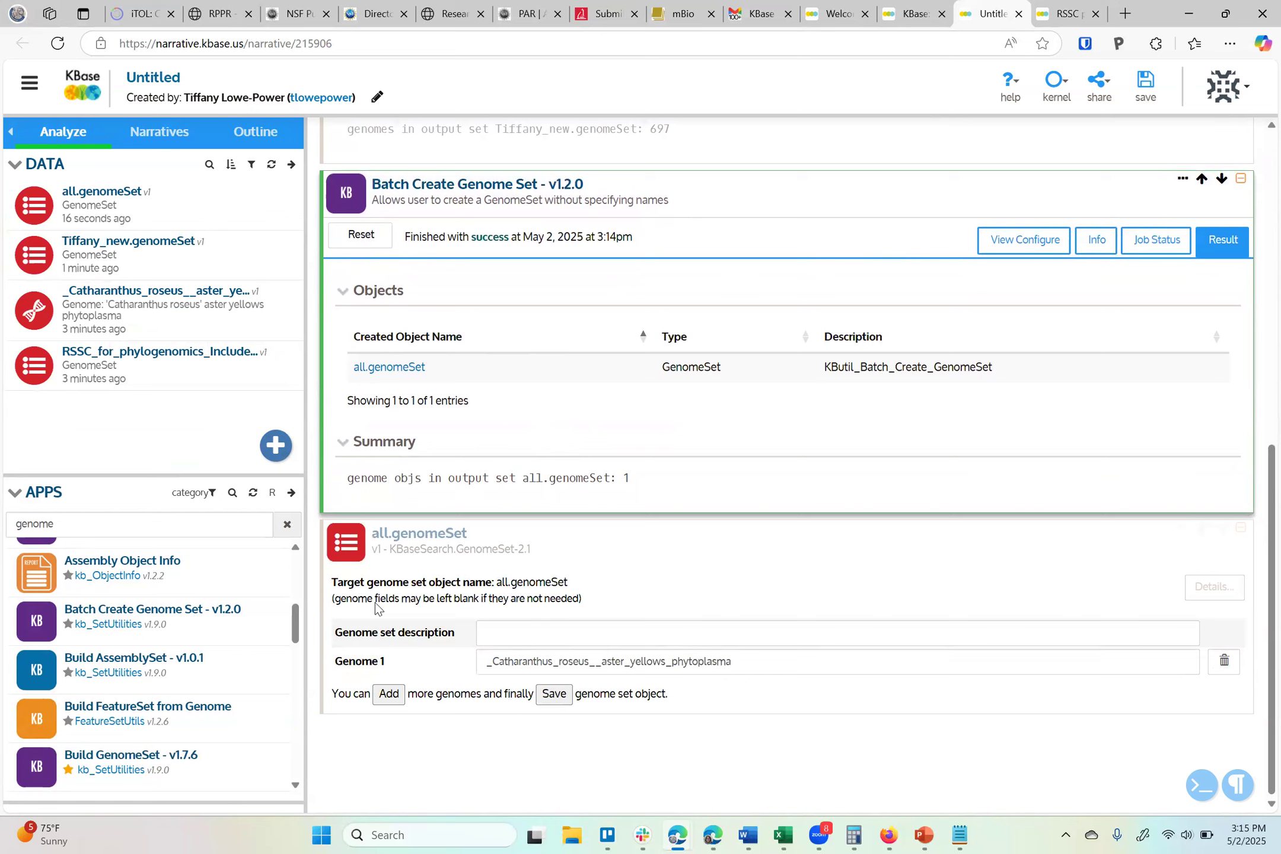
pyautogui.click(1183, 527)
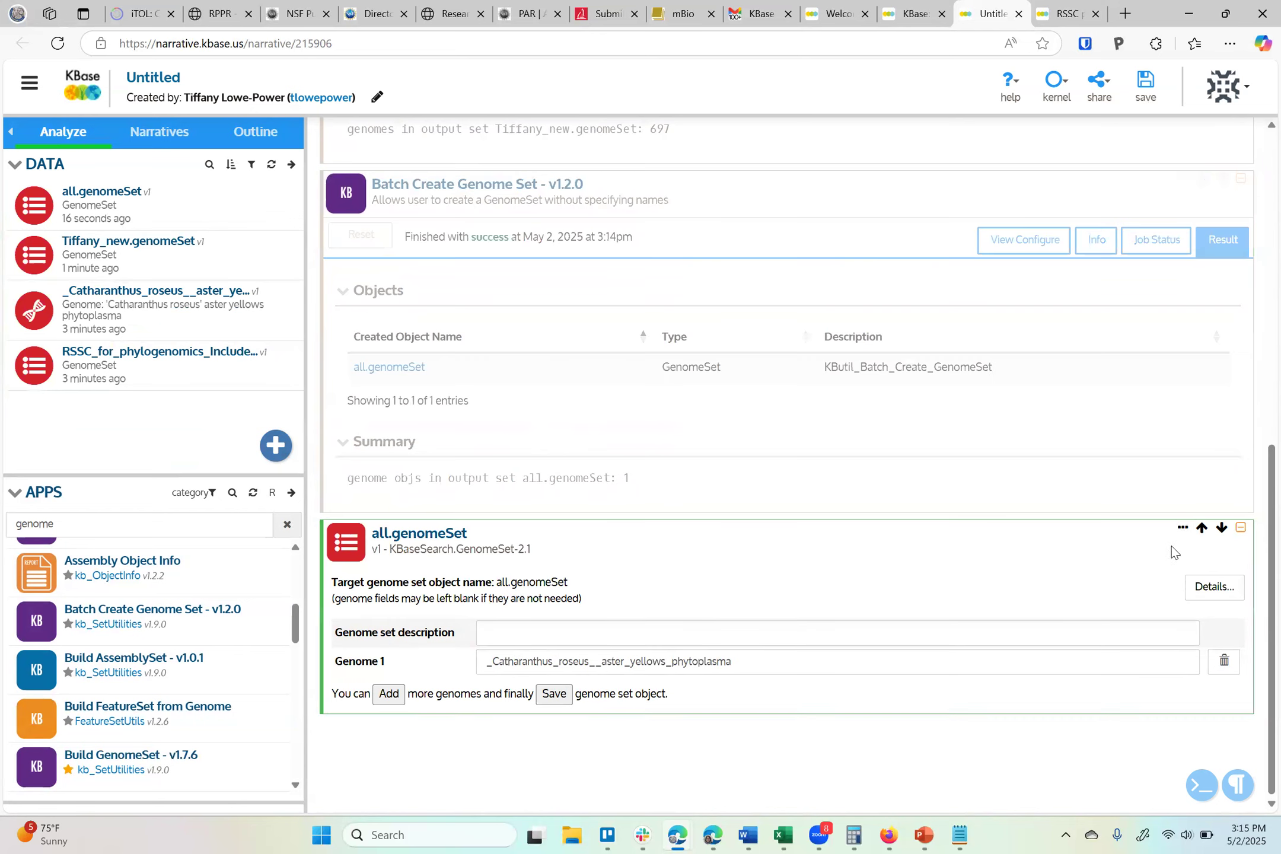
pyautogui.click(1183, 527)
pyautogui.click(1122, 589)
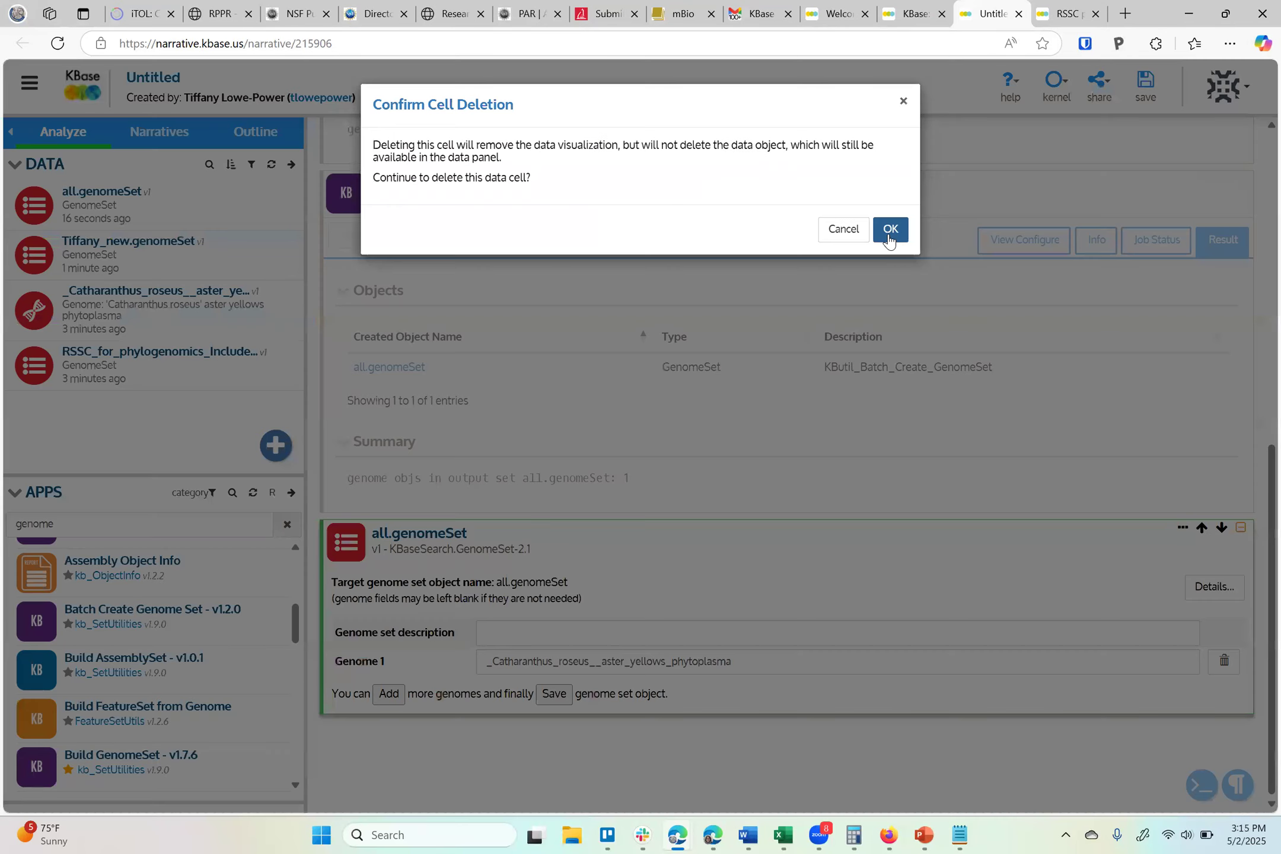
# Delete the Batch Create Genome Set cell that produced all.genomeSet
pyautogui.click(887, 232)
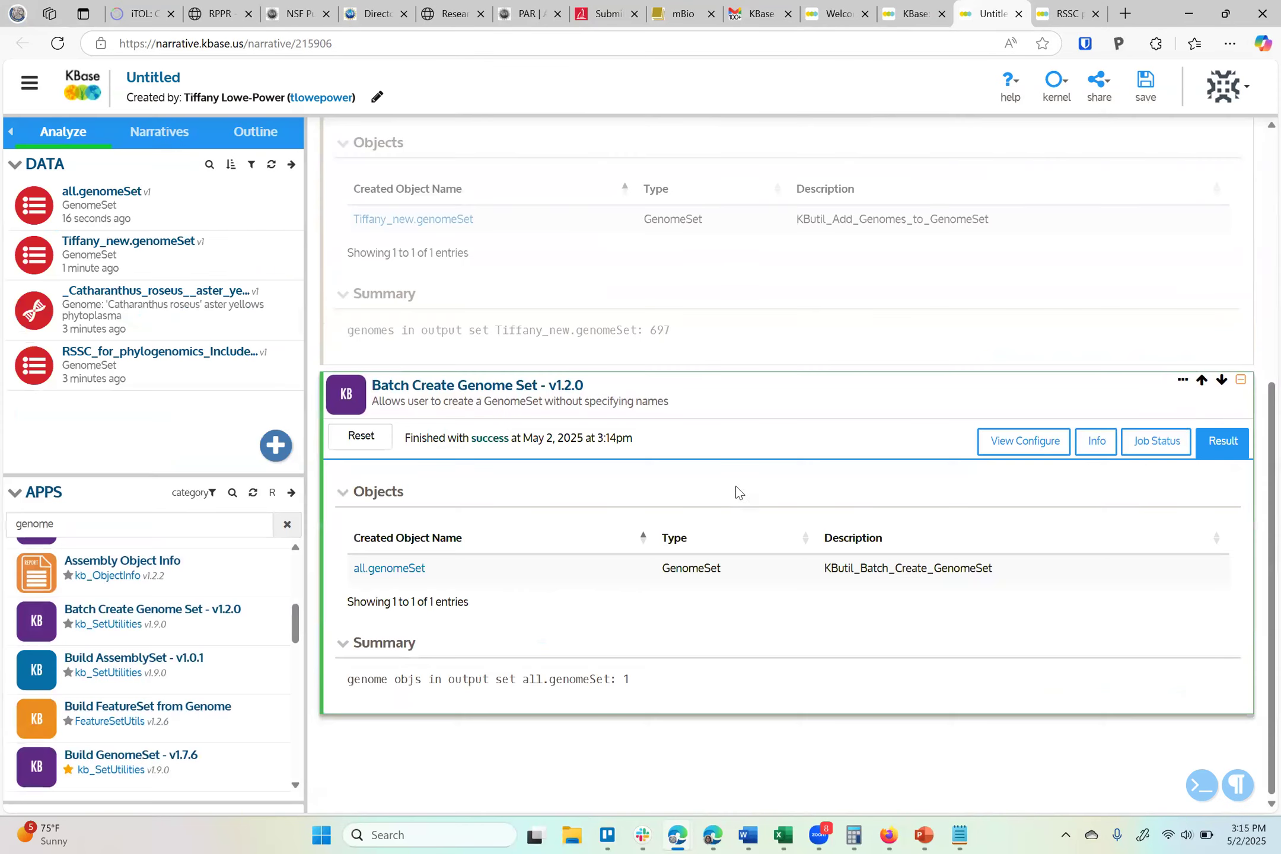
pyautogui.click(1183, 379)
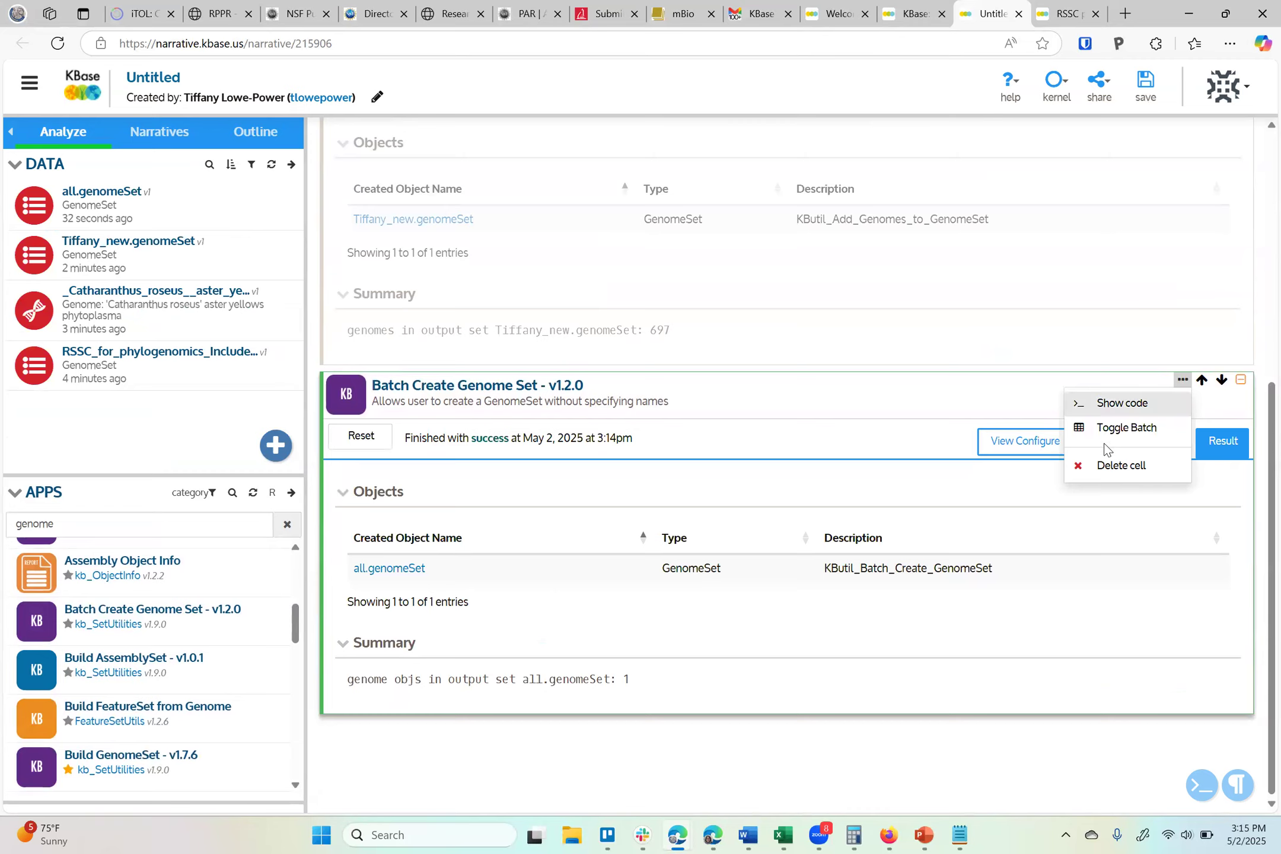
pyautogui.click(1110, 467)
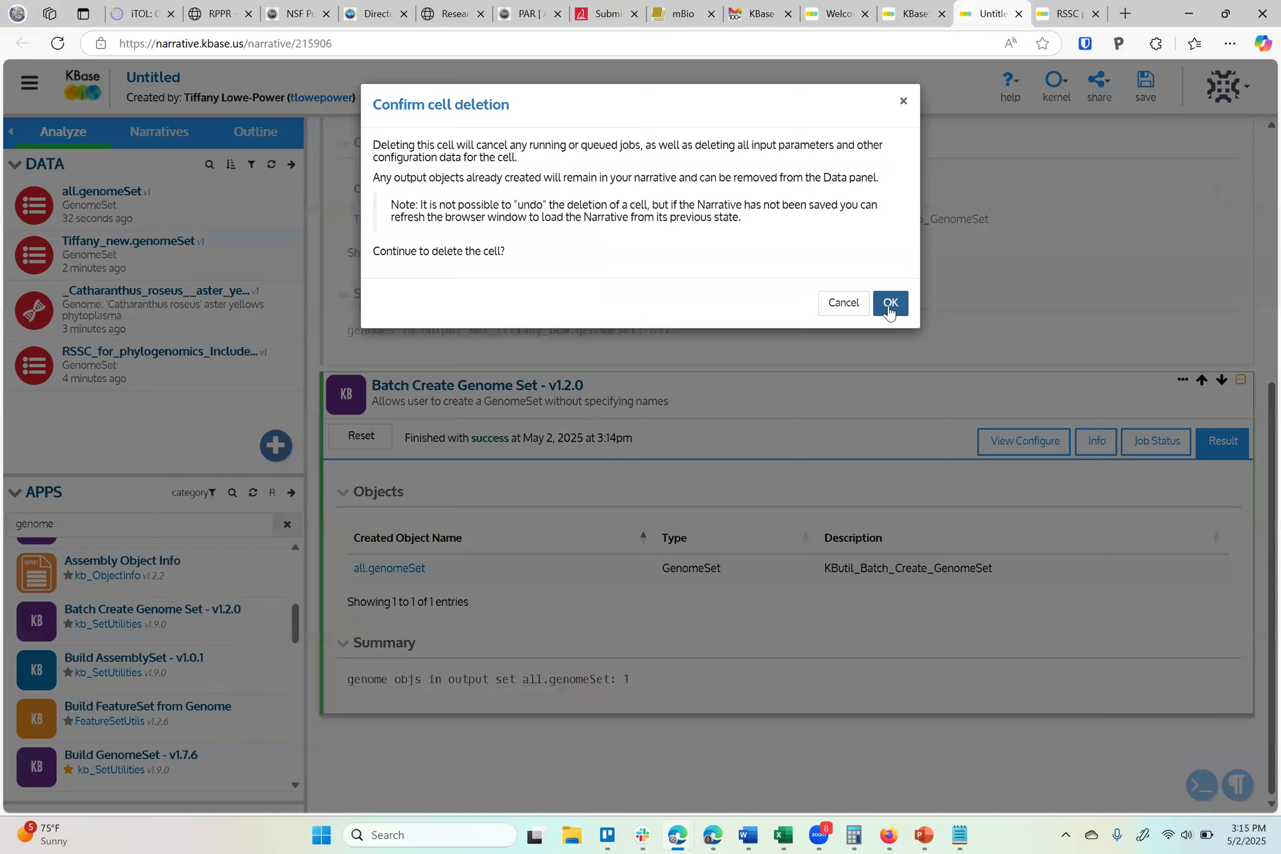
pyautogui.press('Return')
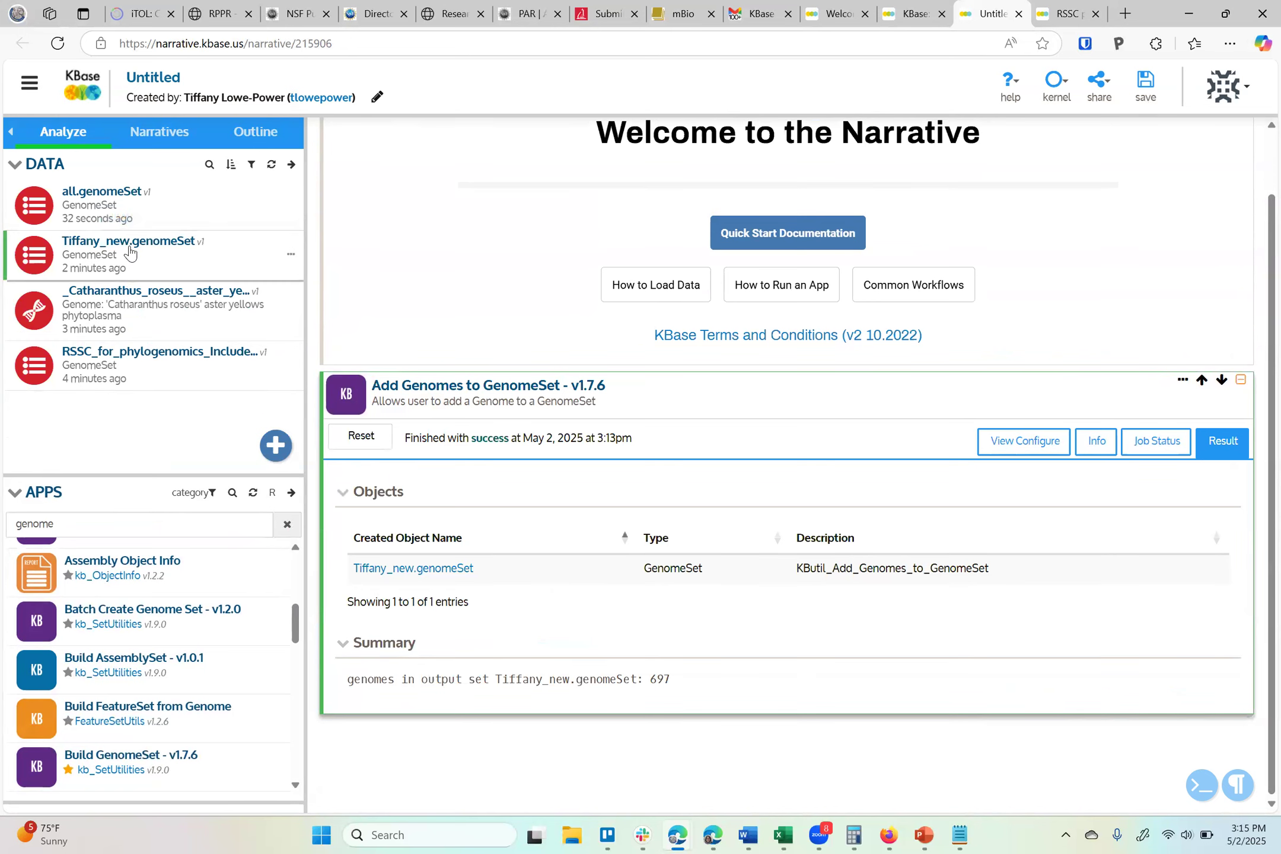
# Open Tiffany_new.genomeSet in a viewer cell and scroll through its list of genomes
pyautogui.click(156, 242)
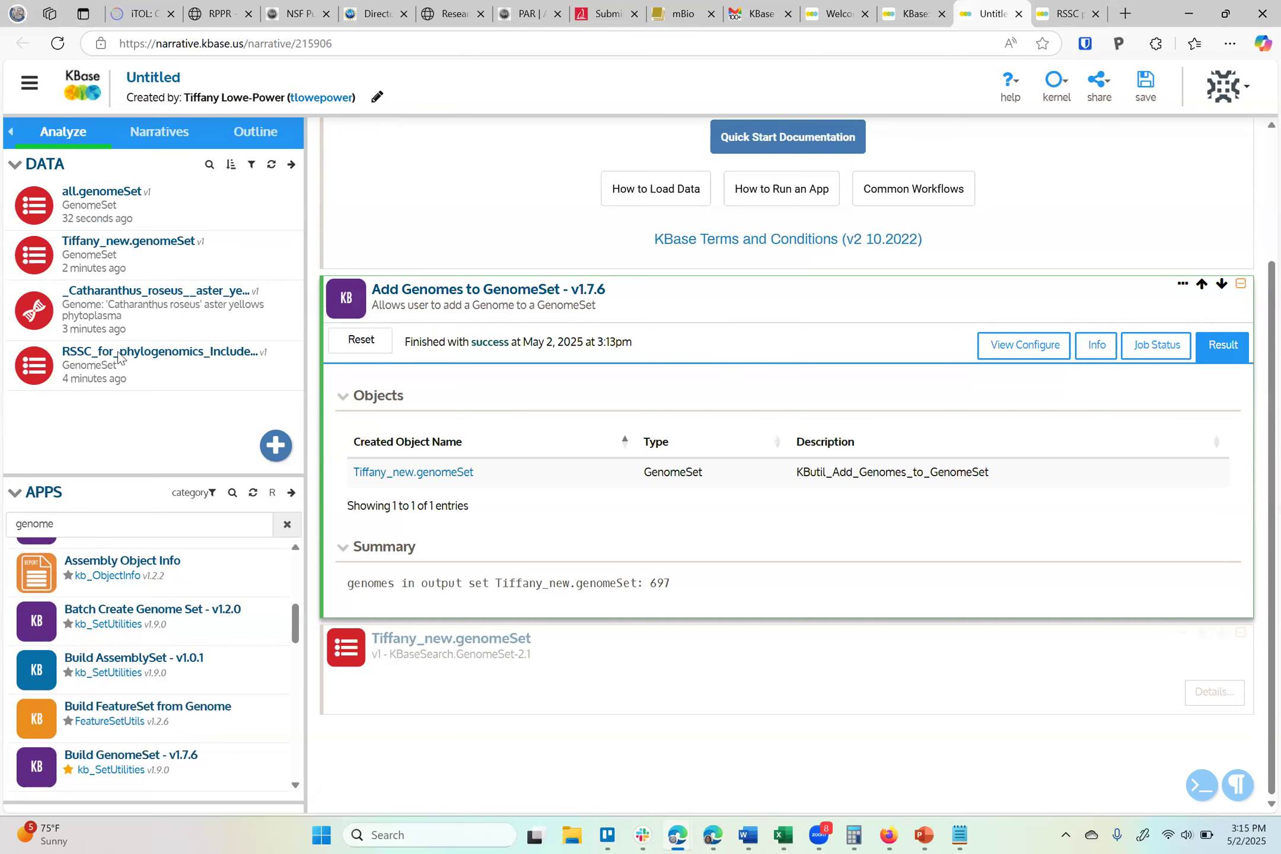
pyautogui.scroll(-3, 648, 527)
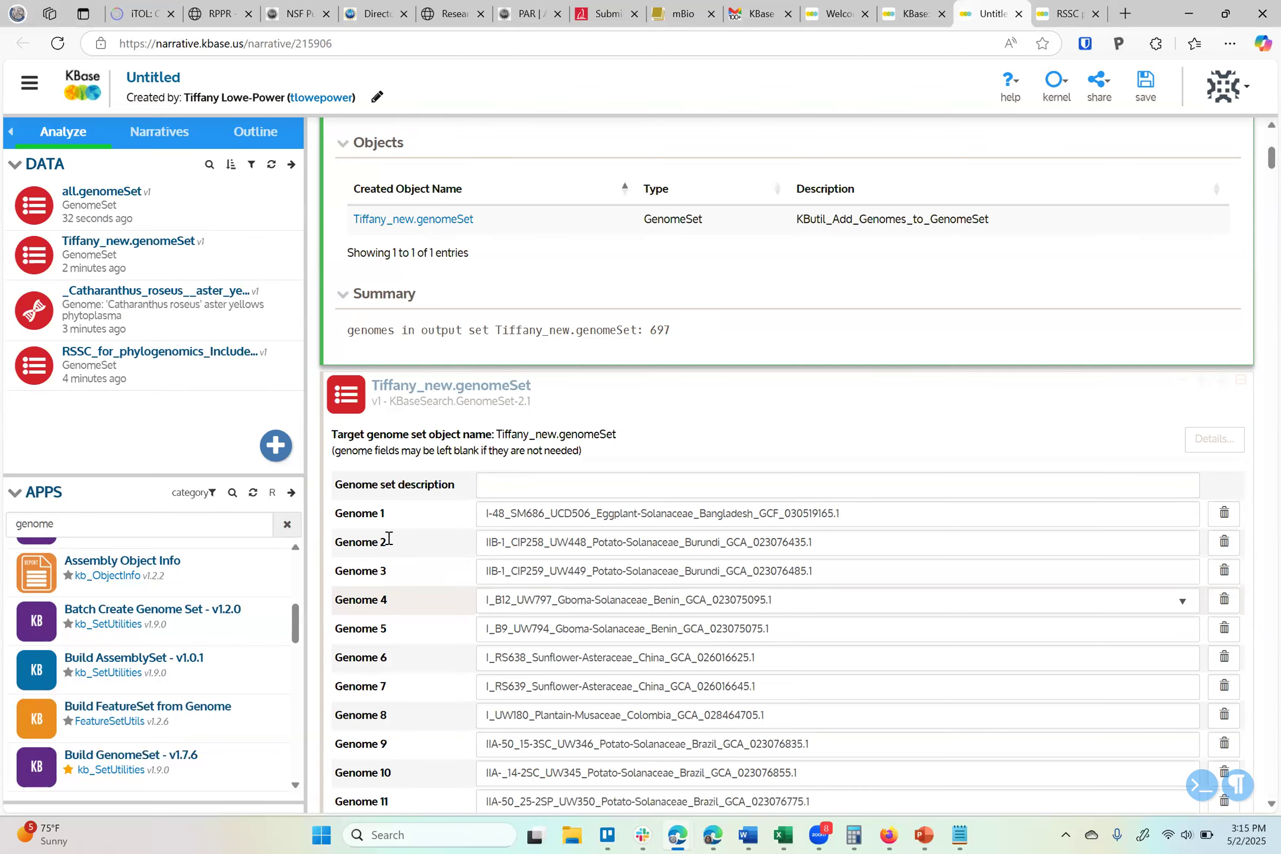
pyautogui.scroll(-14, 389, 538)
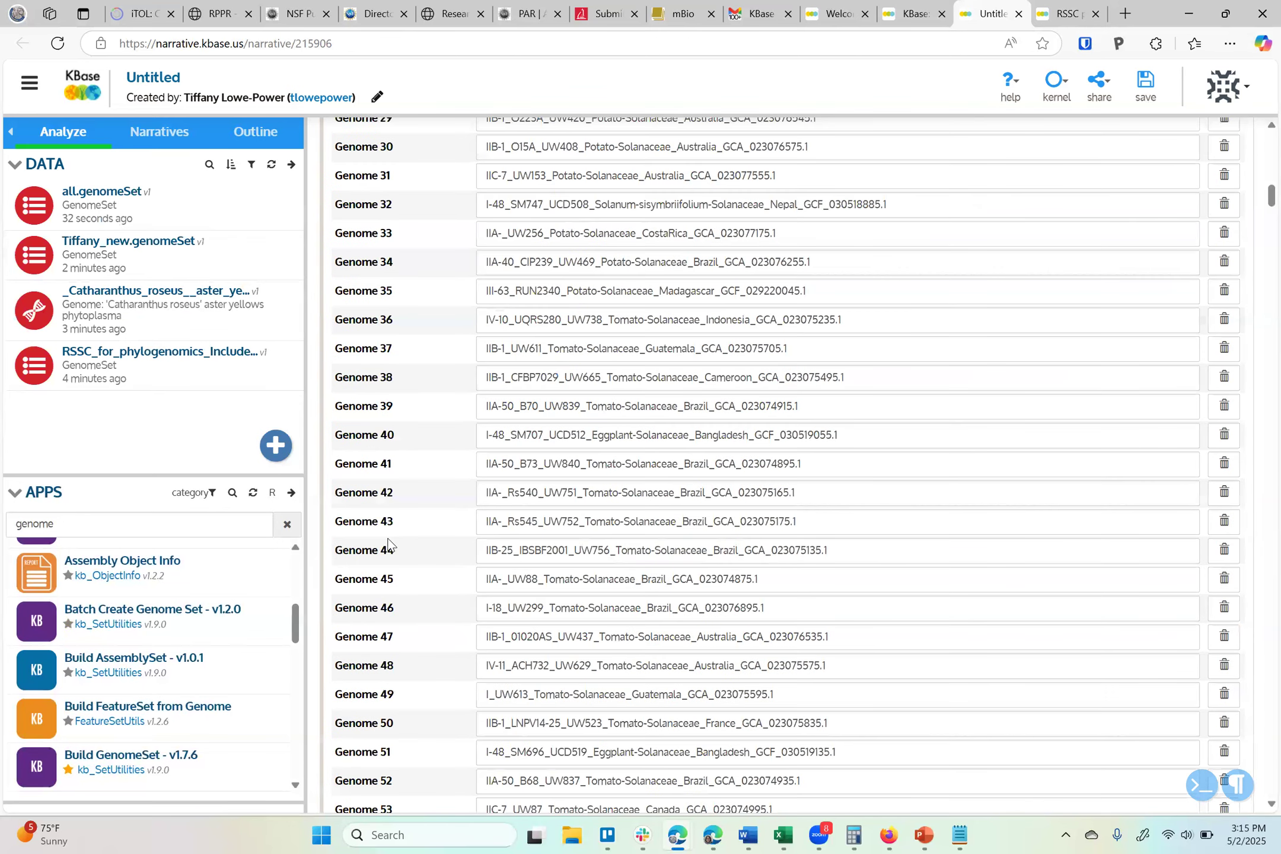
pyautogui.scroll(-20, 389, 545)
pyautogui.scroll(-20, 389, 544)
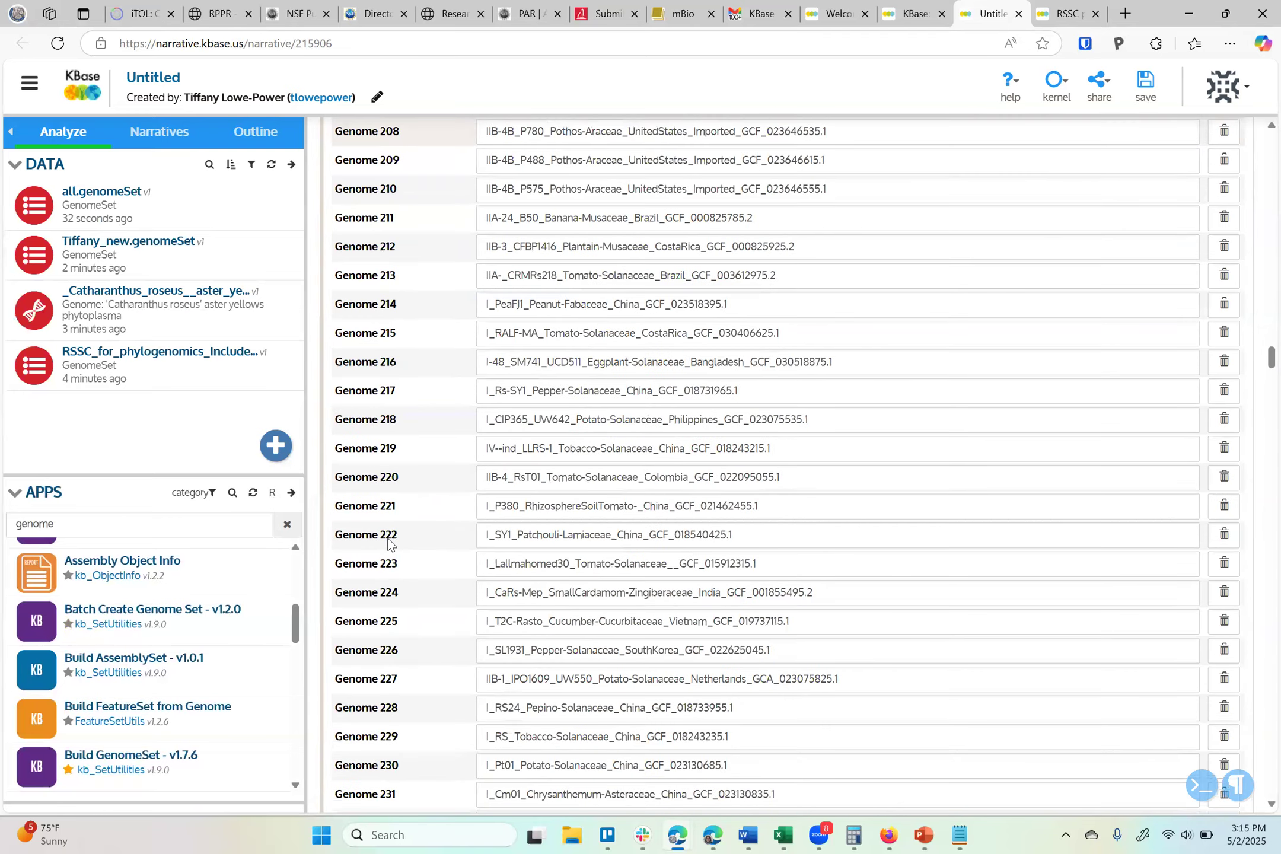
# Scroll to the end of Tiffany_new.genomeSet's genome list, add an empty Genome 698 row and open its genome selector
pyautogui.scroll(-20, 389, 544)
pyautogui.scroll(-20, 389, 544)
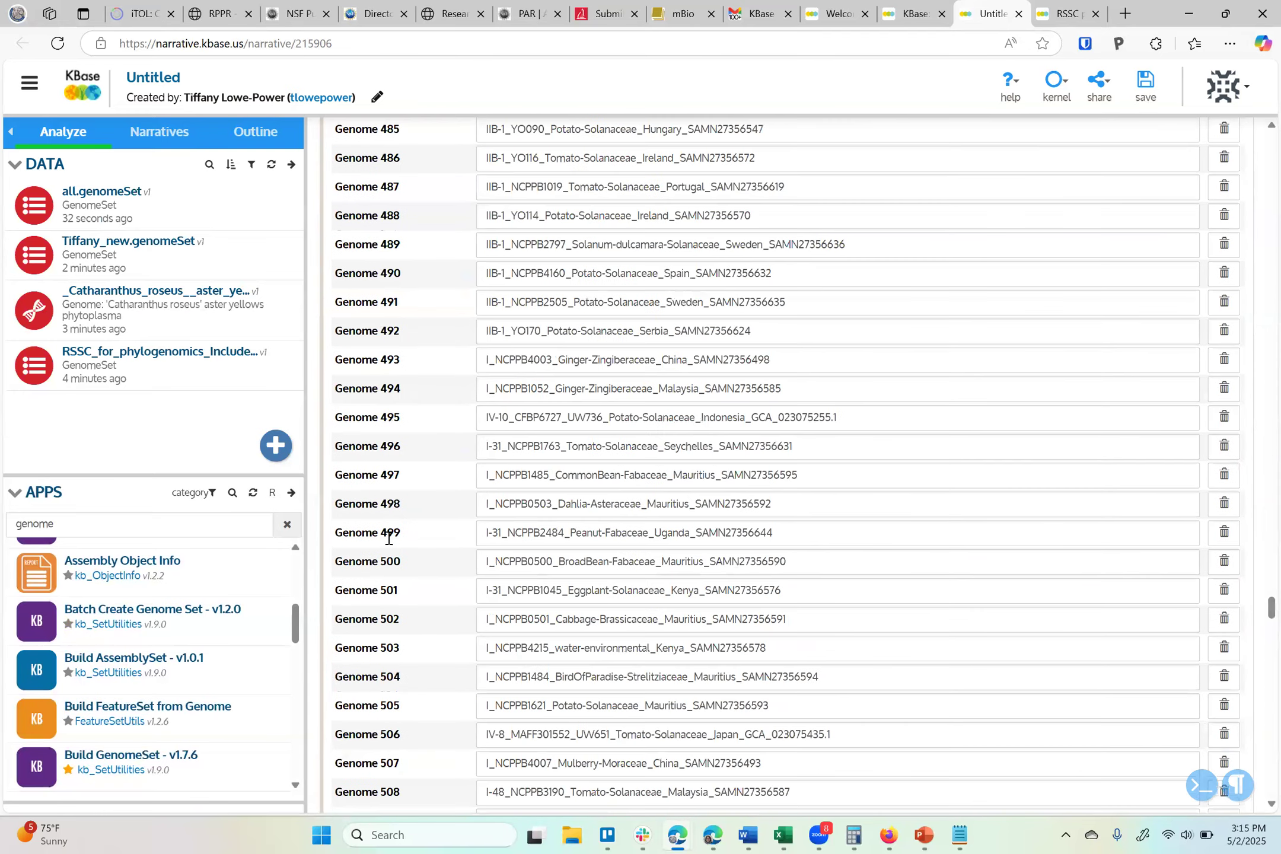
pyautogui.scroll(-20, 389, 538)
pyautogui.scroll(-20, 388, 538)
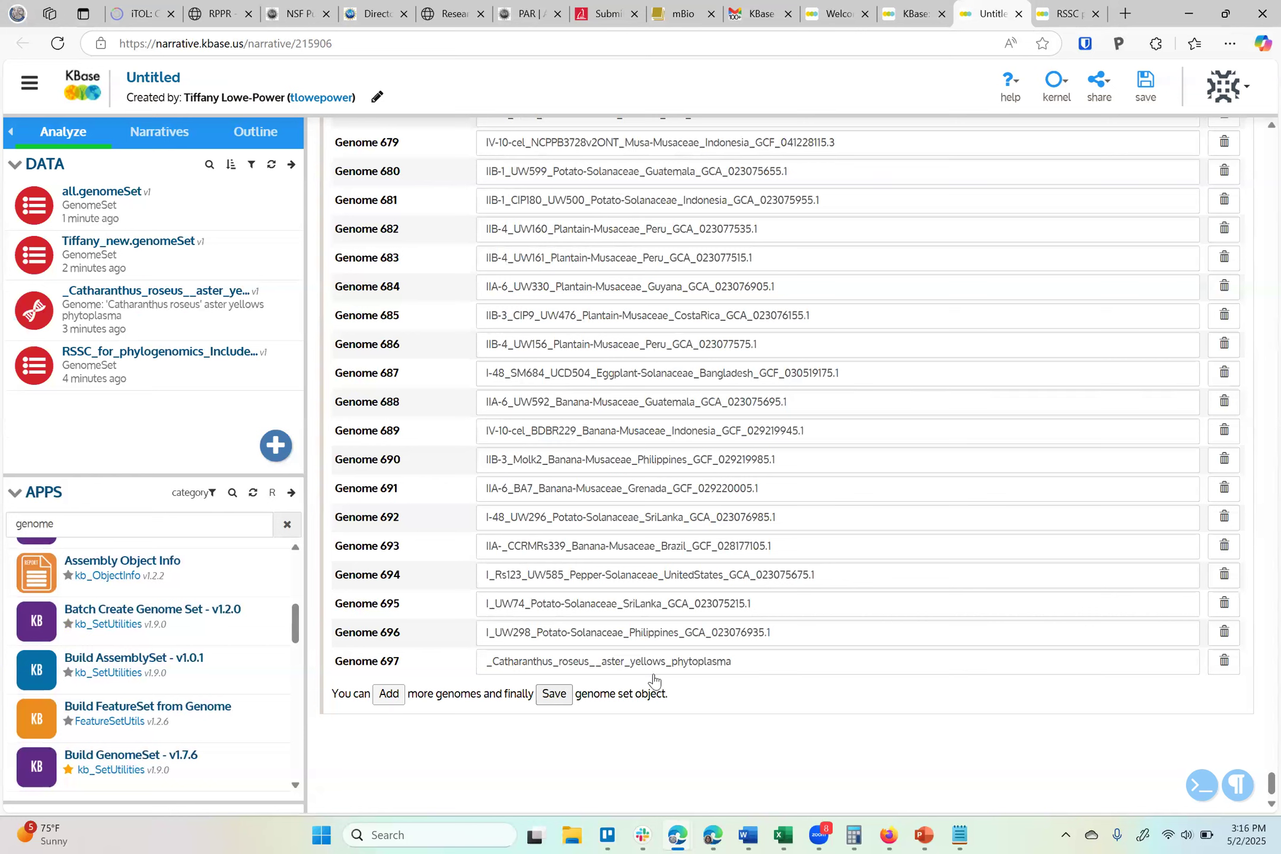
pyautogui.click(389, 694)
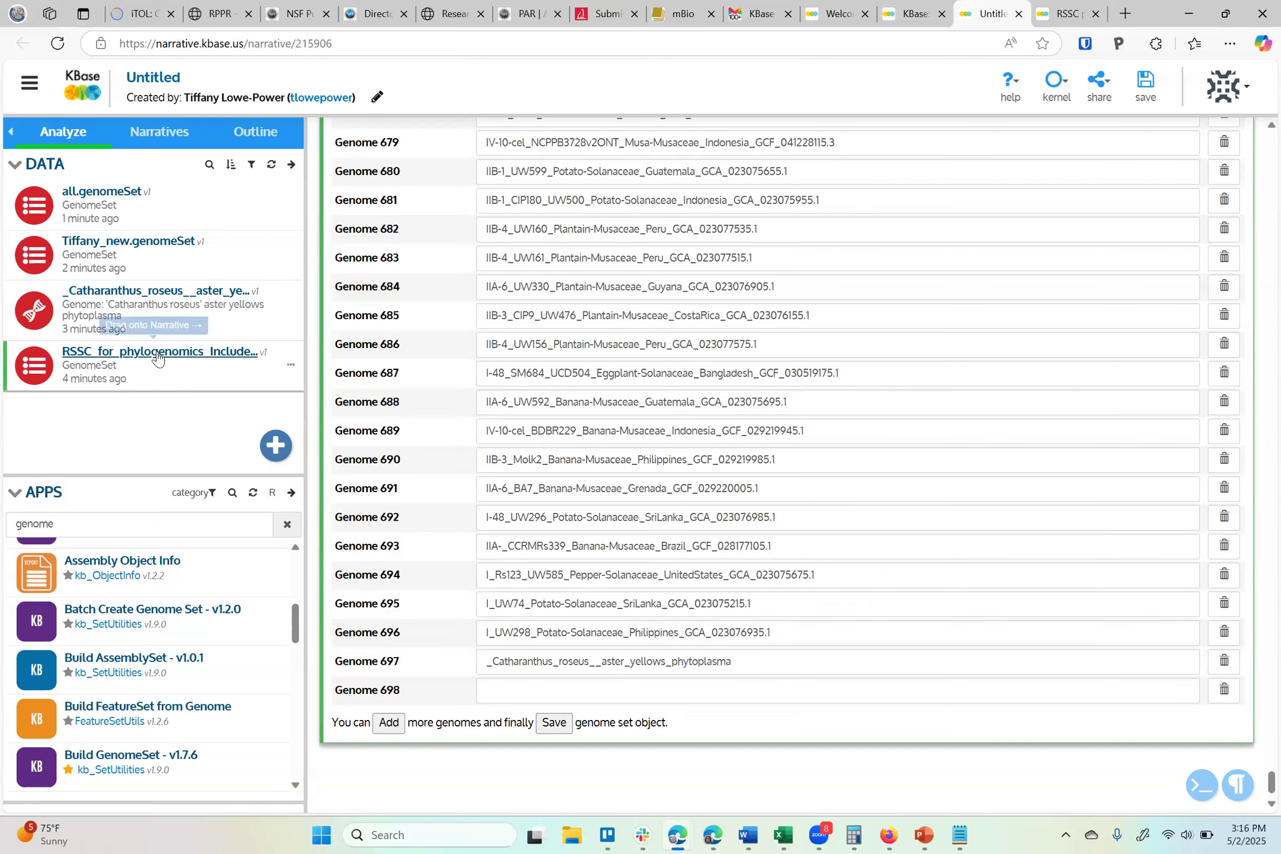
pyautogui.click(549, 692)
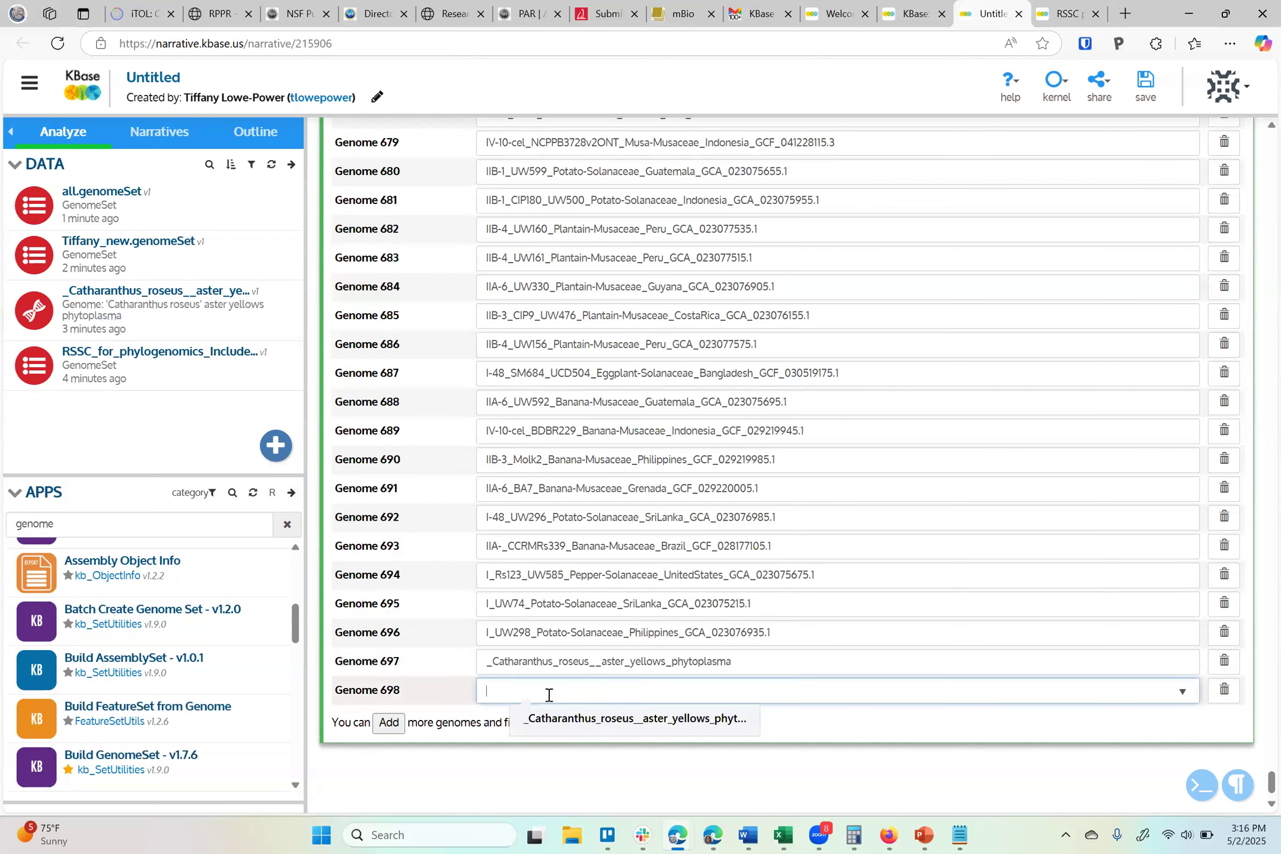
pyautogui.click(385, 617)
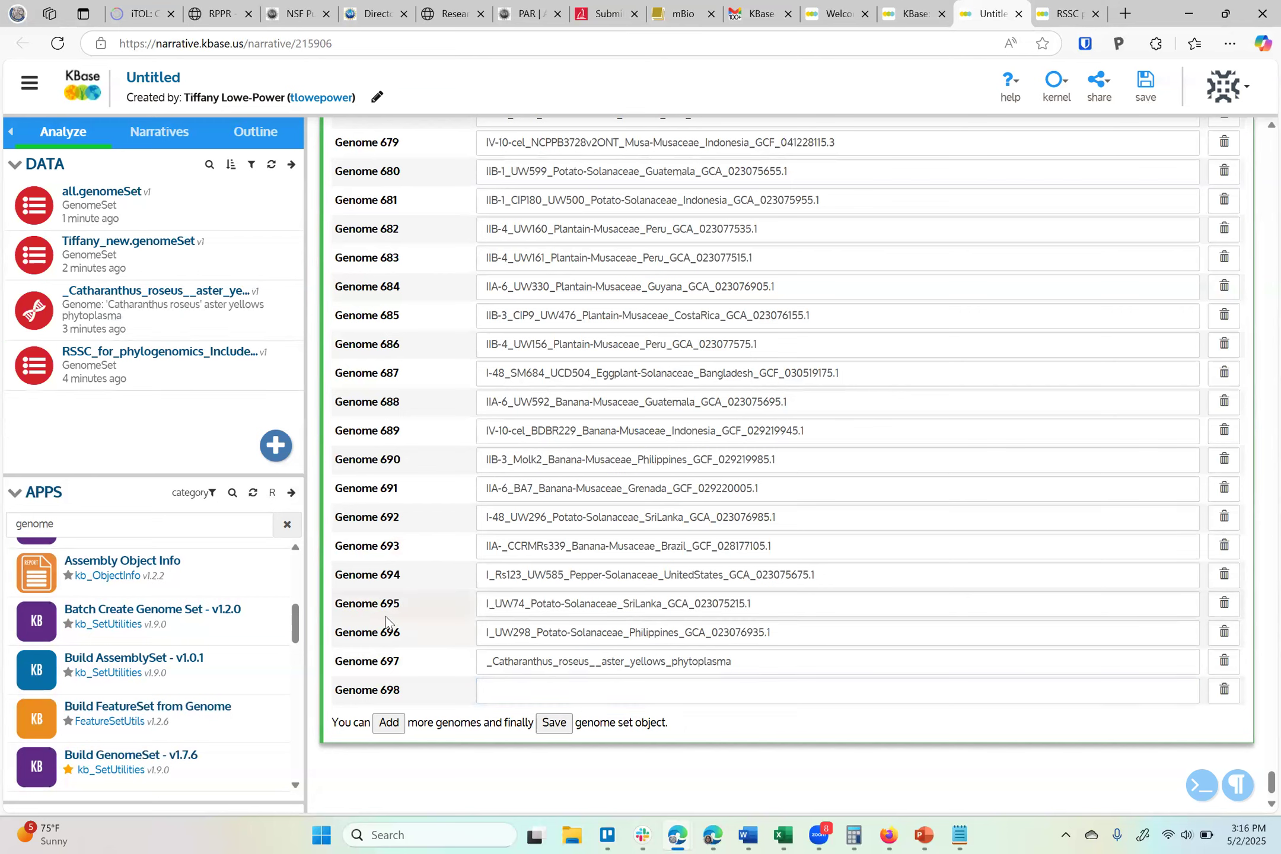
# Scroll back to the top and delete the Tiffany_new.genomeSet viewer cell
pyautogui.scroll(20, 448, 546)
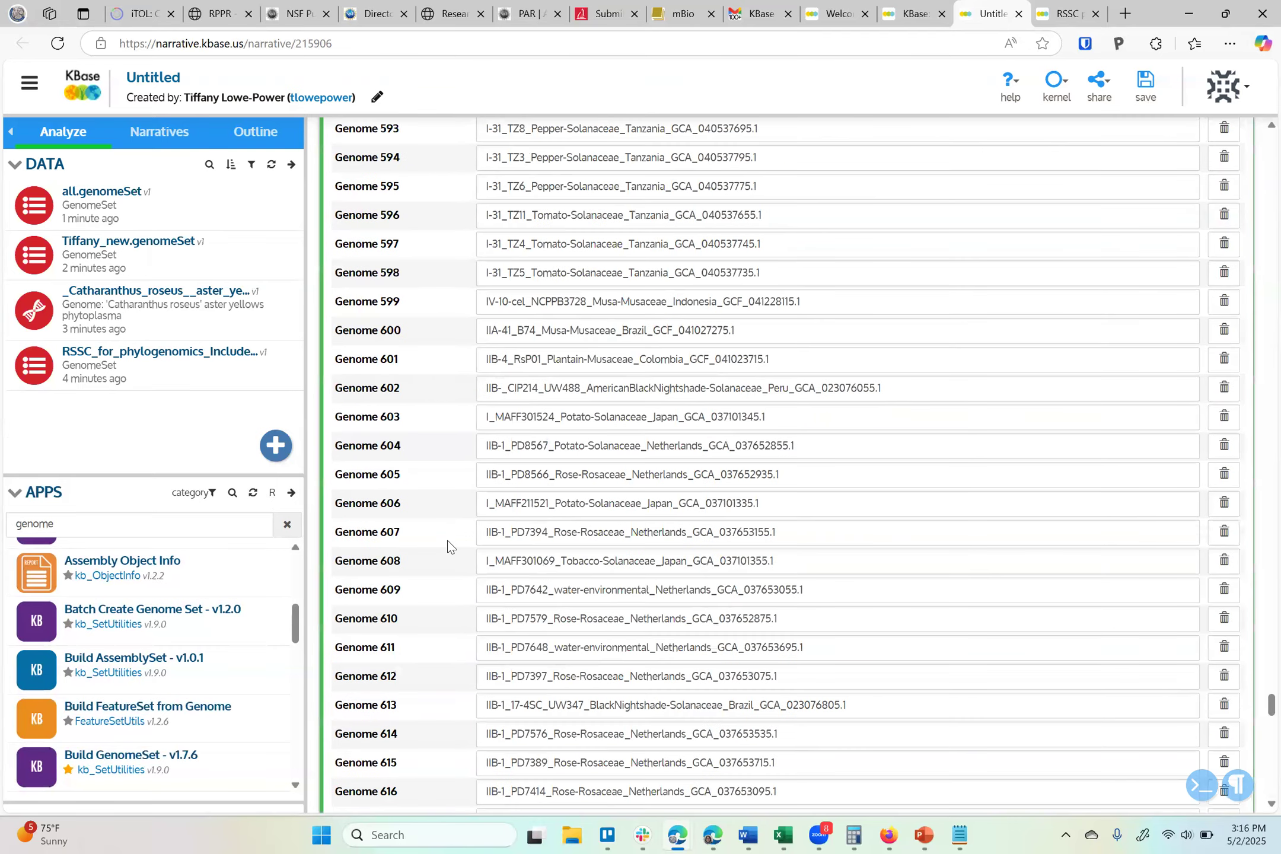
pyautogui.scroll(20, 448, 546)
pyautogui.scroll(20, 448, 545)
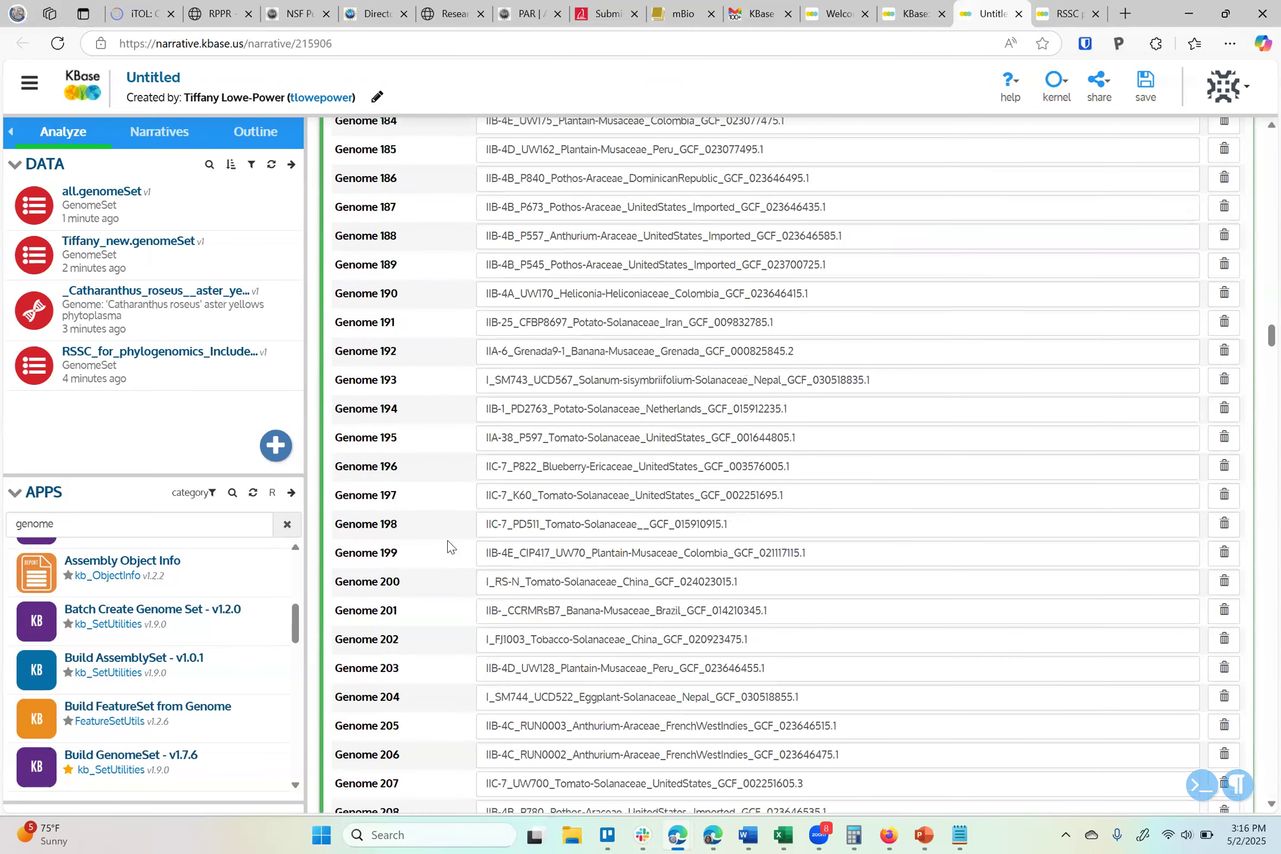
pyautogui.scroll(20, 448, 546)
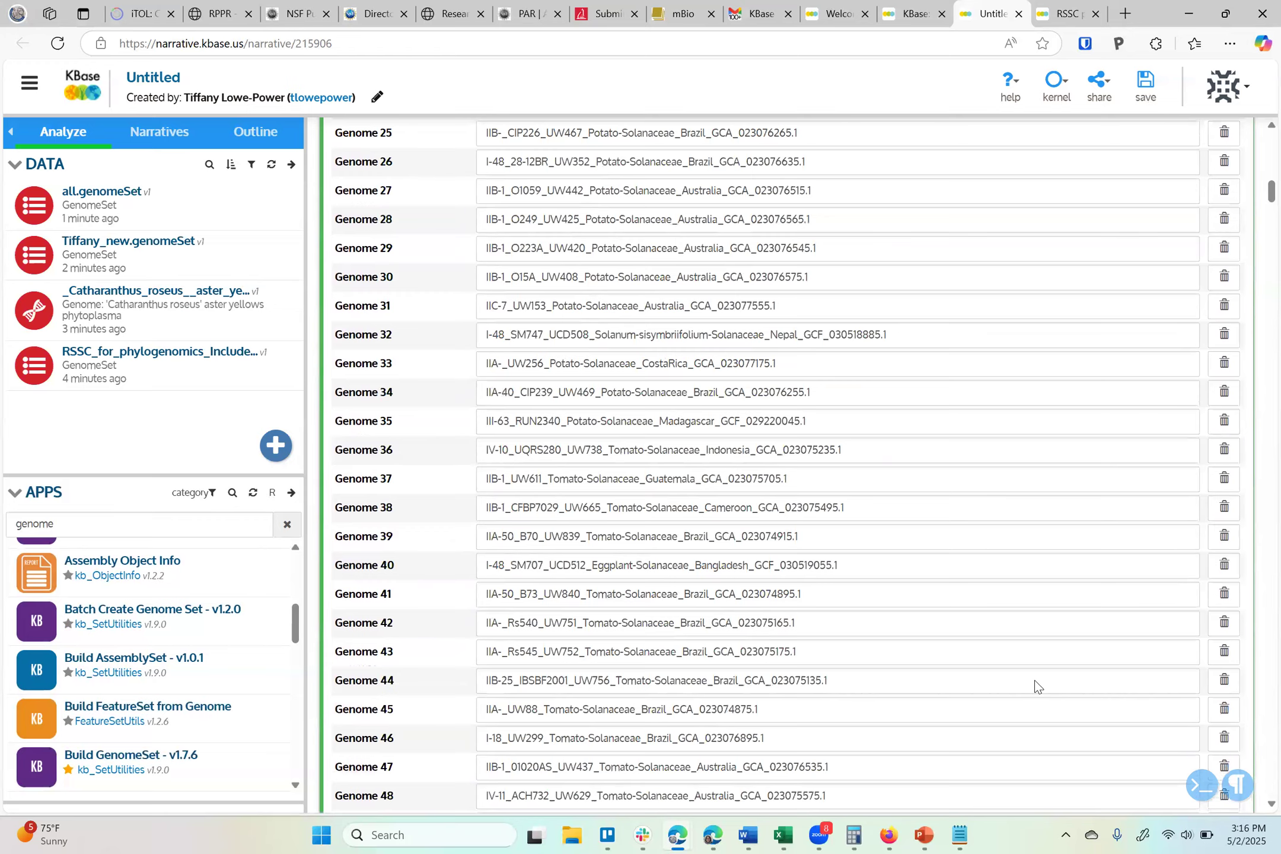
pyautogui.scroll(12, 1038, 686)
pyautogui.scroll(-1, 1164, 332)
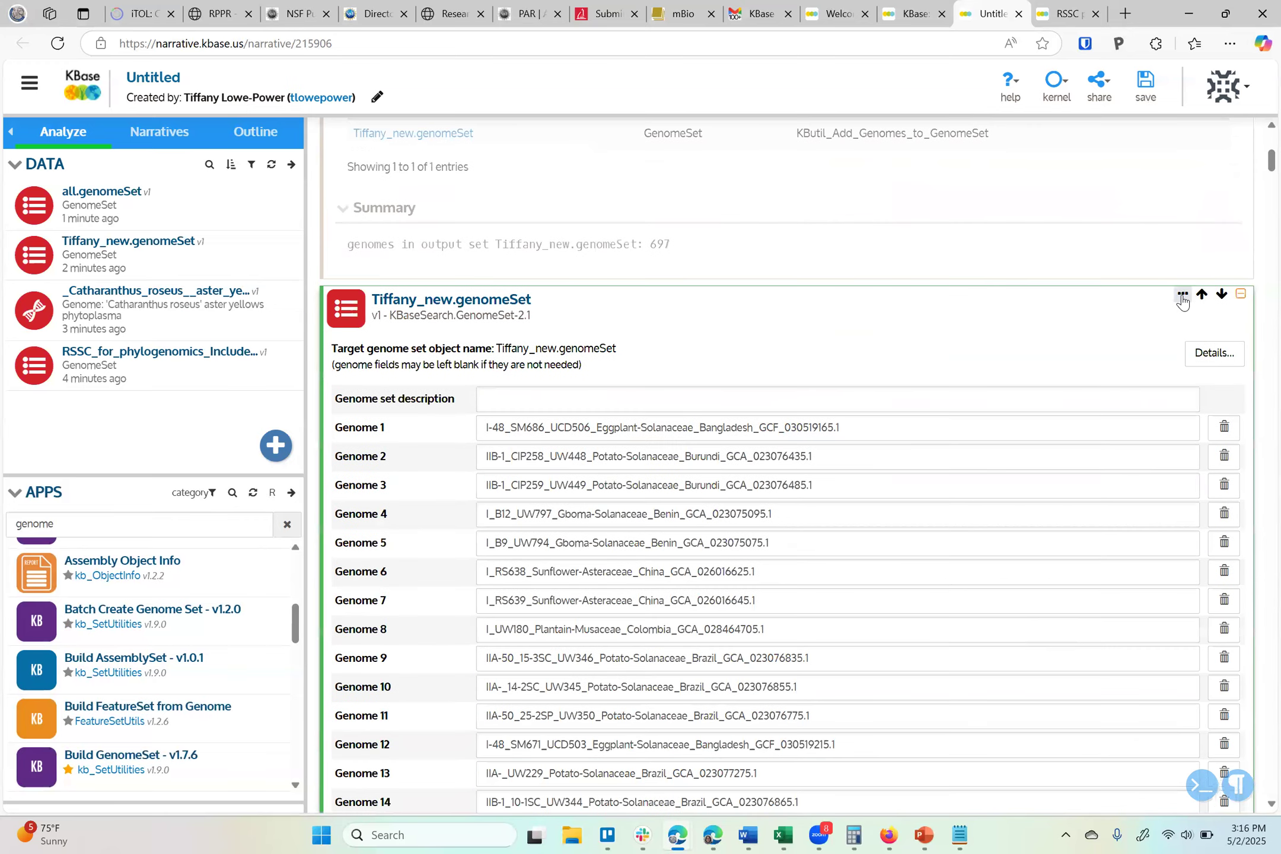
pyautogui.click(1182, 294)
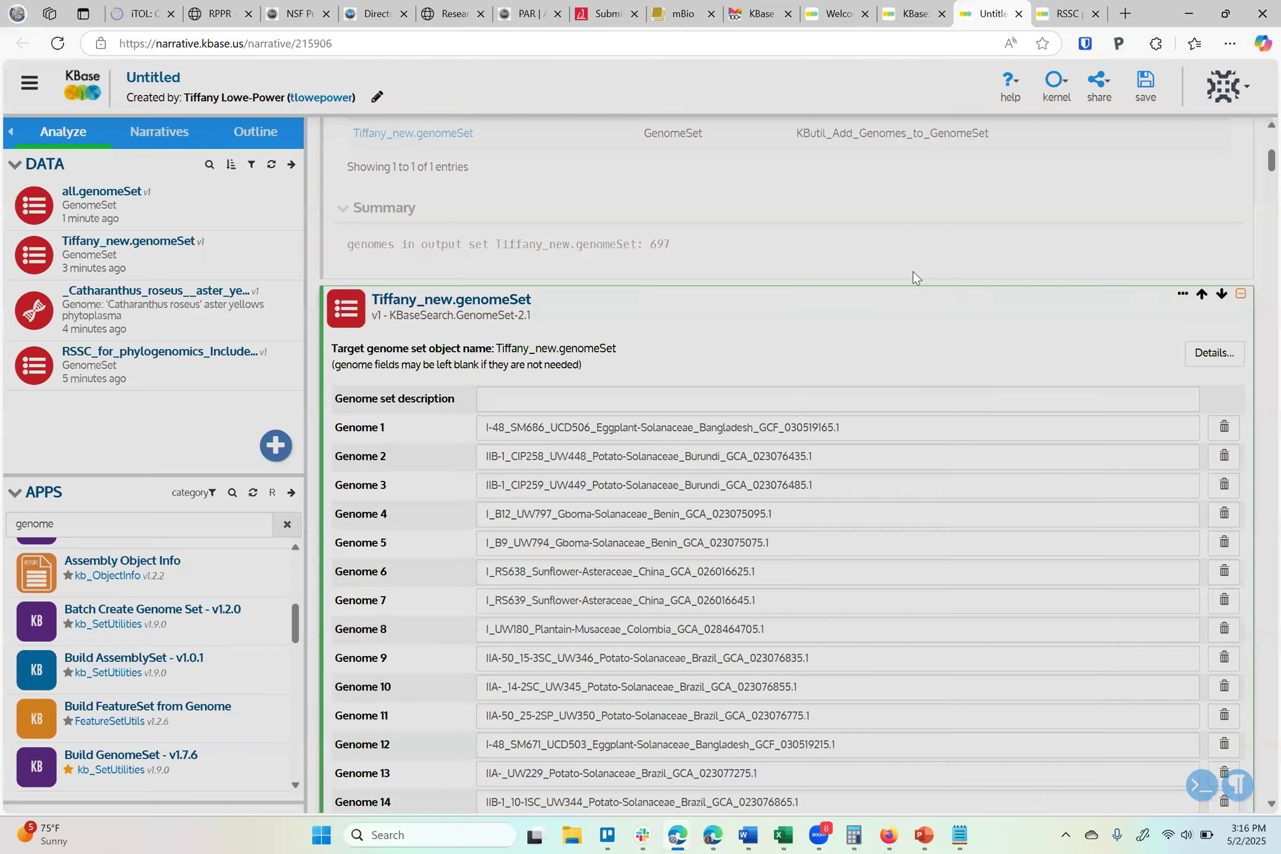
pyautogui.click(889, 235)
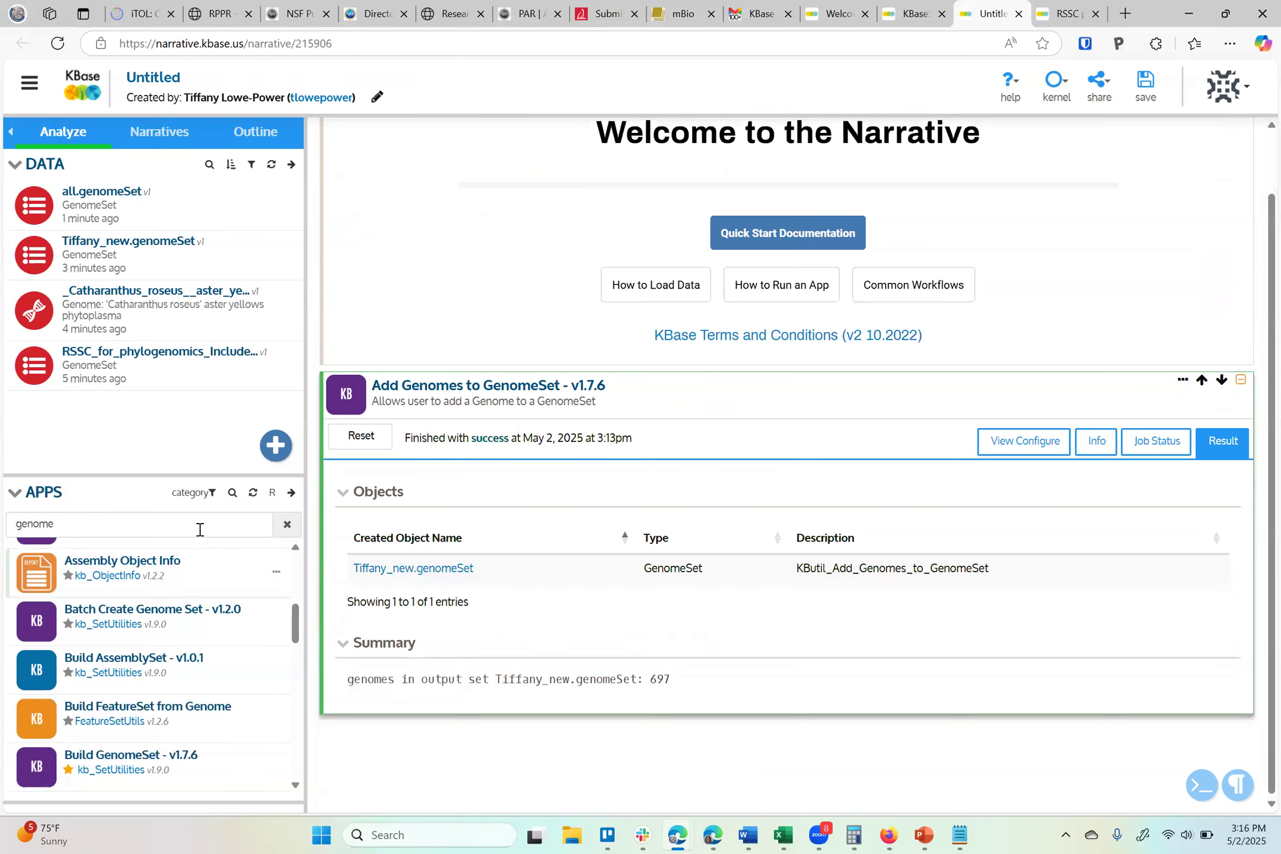
# Search the apps for speciestree and add an Insert Set of Genomes Into SpeciesTree - v2.2.0 cell
pyautogui.doubleClick(200, 529)
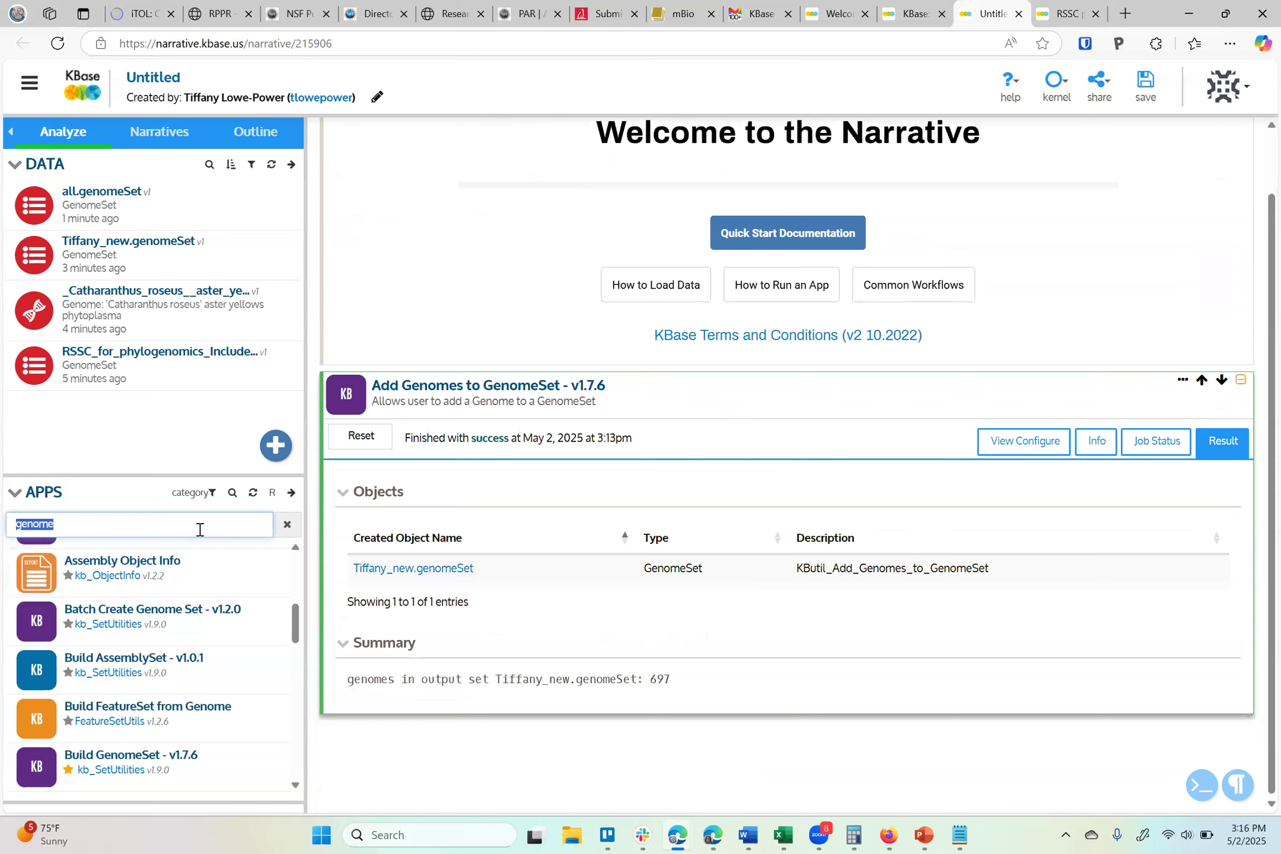
pyautogui.write('speciestree')
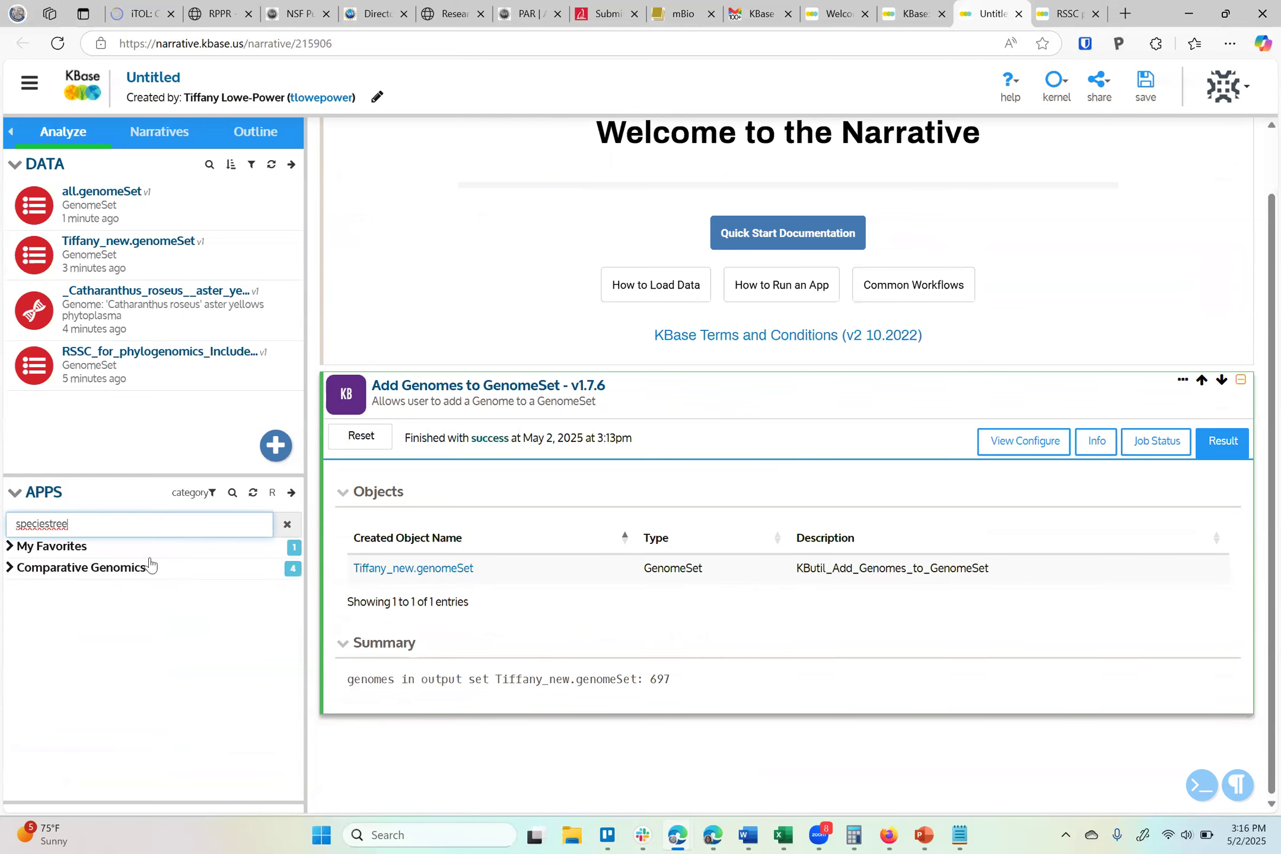
pyautogui.click(52, 568)
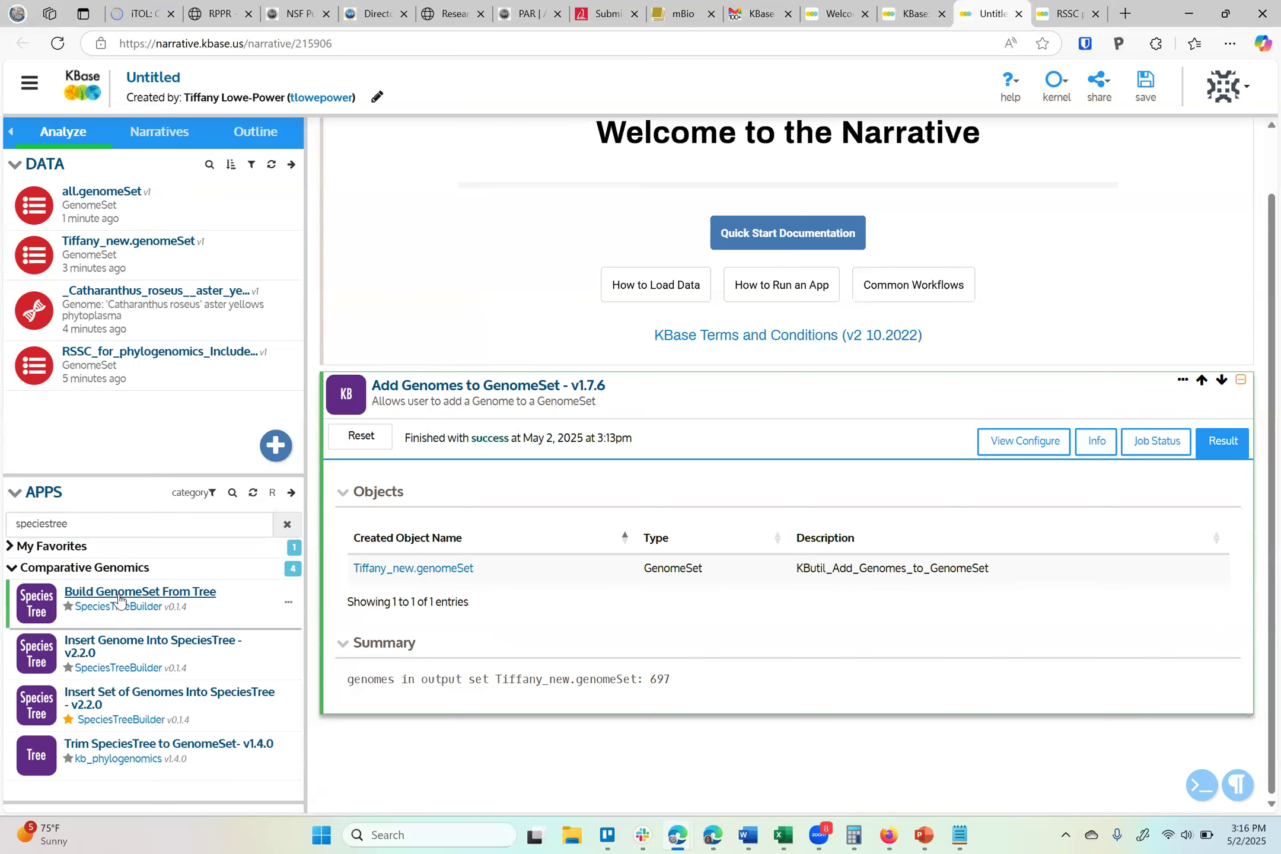
pyautogui.click(154, 697)
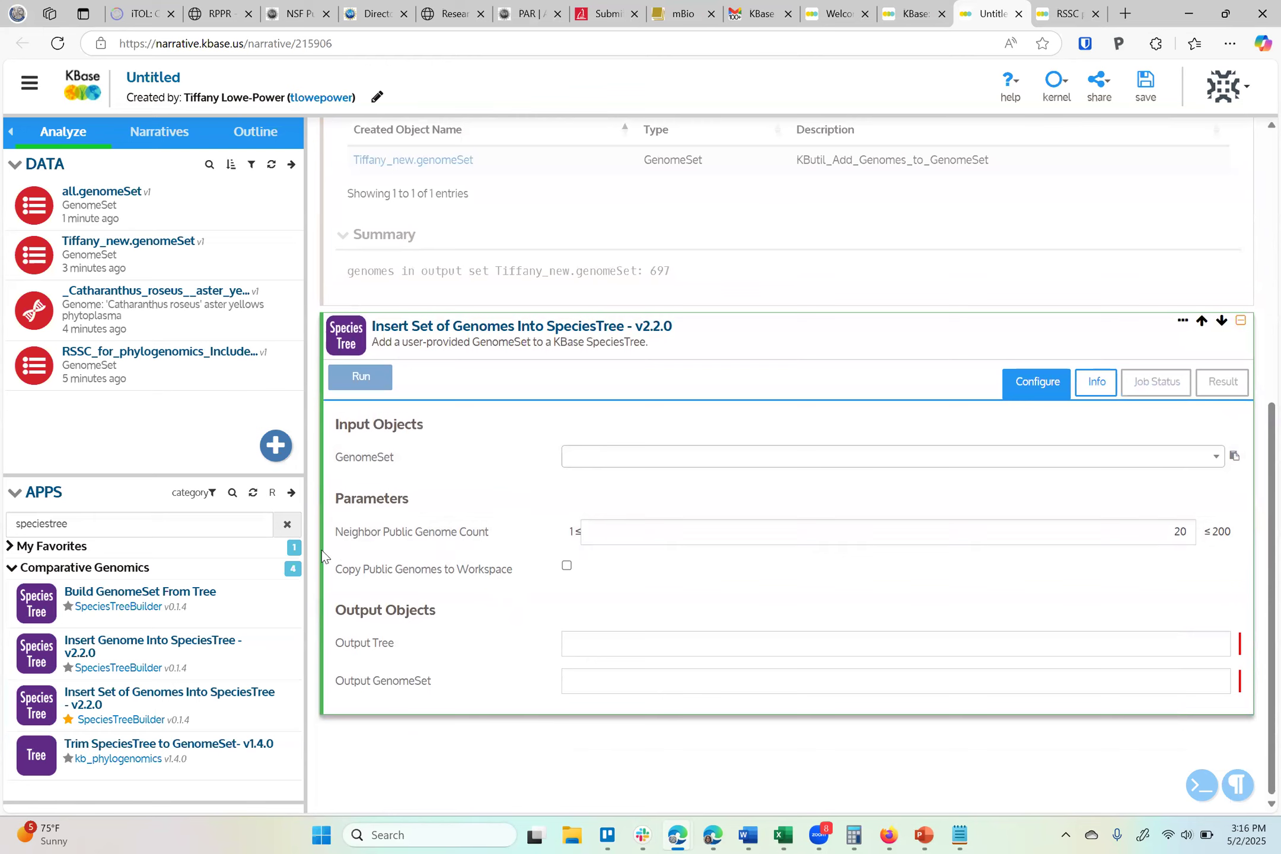
# Switch the app list to beta versions, search for microbial, and add a Build Microbial SpeciesTree - v1.6.0 cell
pyautogui.click(273, 493)
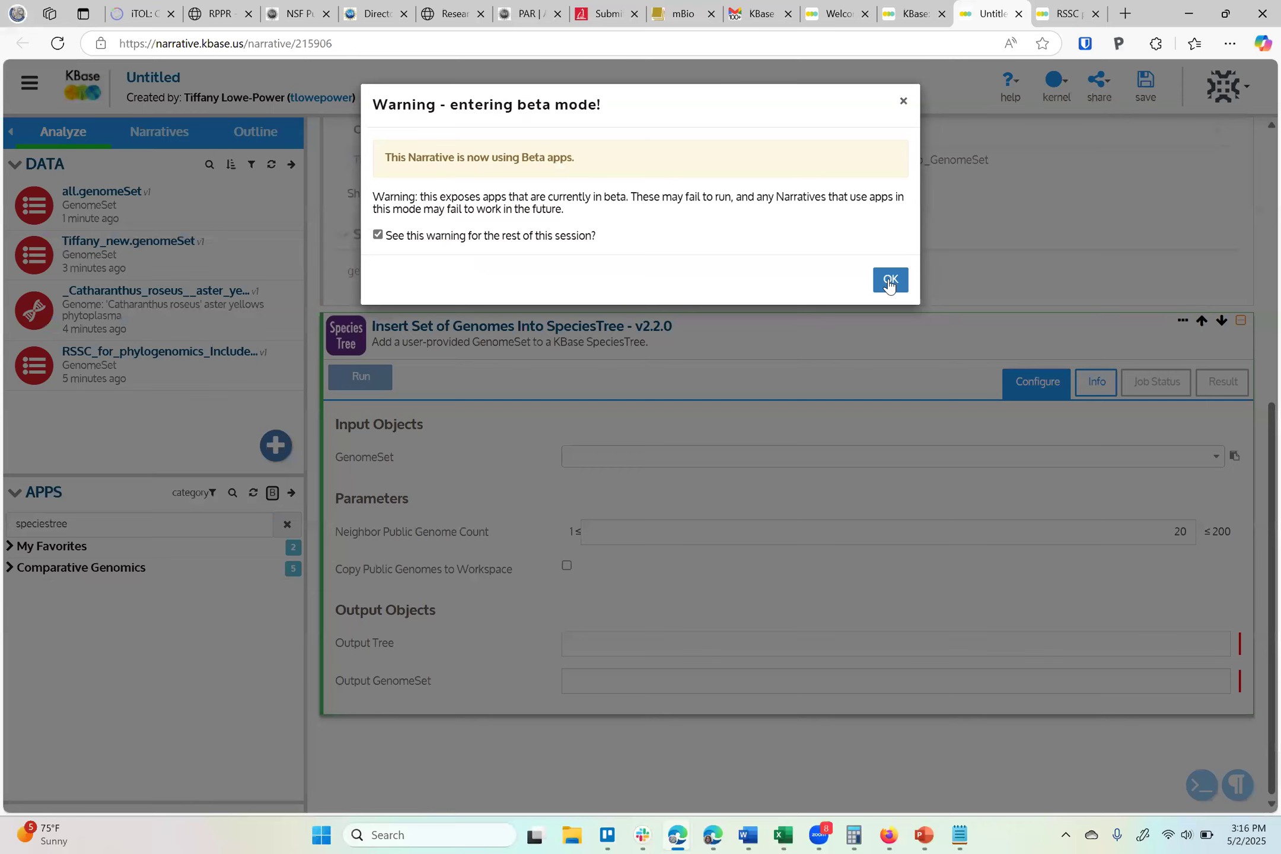
pyautogui.click(887, 280)
pyautogui.click(52, 522)
pyautogui.press('BackSpace')
pyautogui.press('BackSpace')
pyautogui.press('BackSpace')
pyautogui.press('BackSpace')
pyautogui.press('BackSpace')
pyautogui.press('BackSpace')
pyautogui.press('BackSpace')
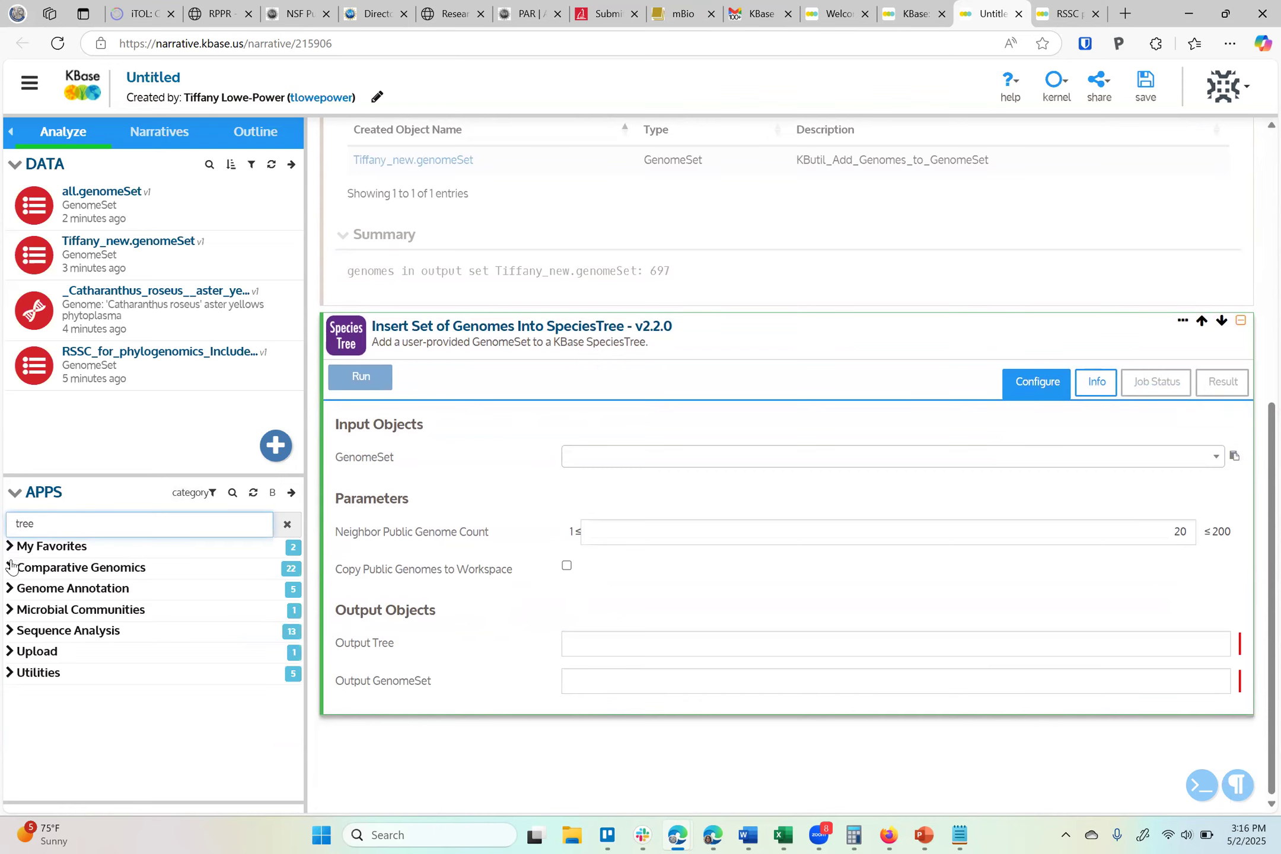
pyautogui.click(9, 589)
pyautogui.doubleClick(35, 522)
pyautogui.write('microbial')
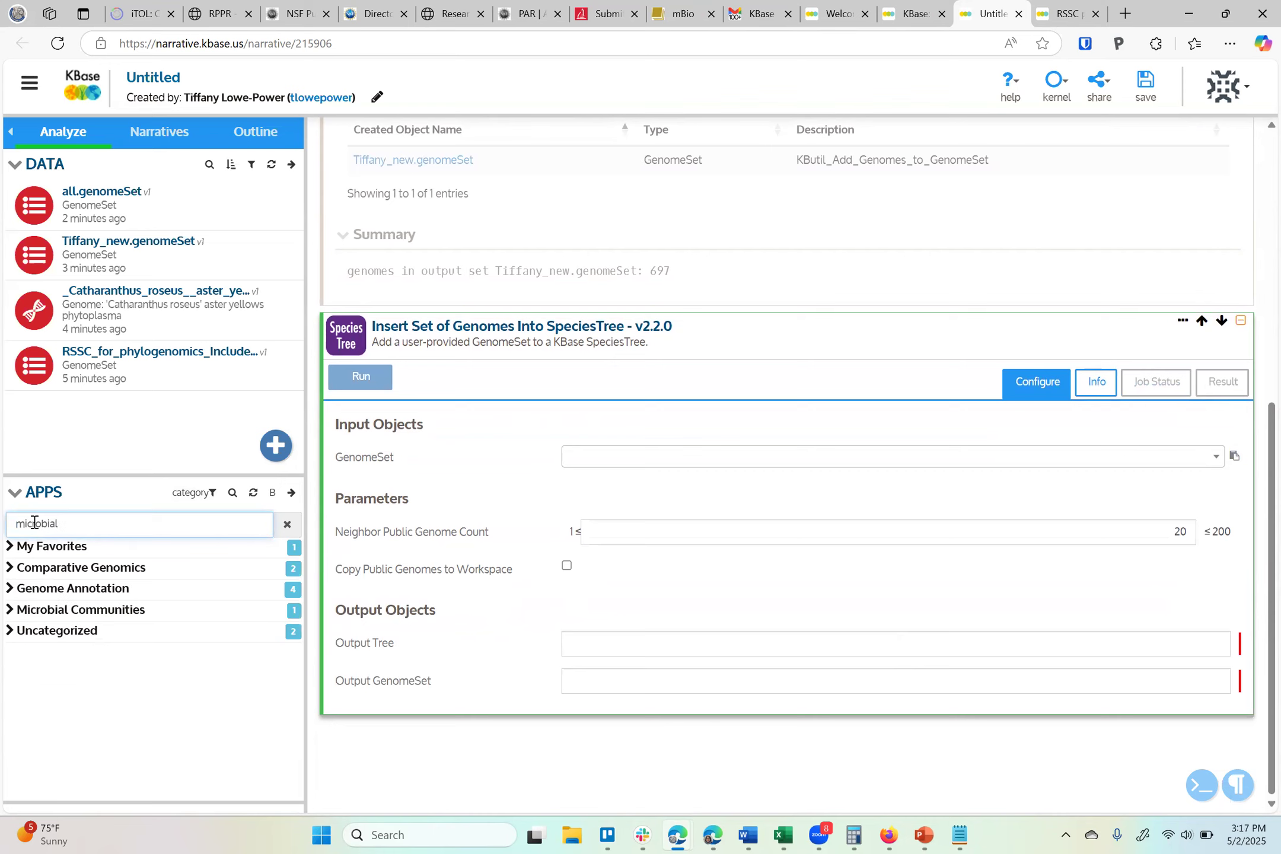
pyautogui.click(10, 612)
pyautogui.click(10, 611)
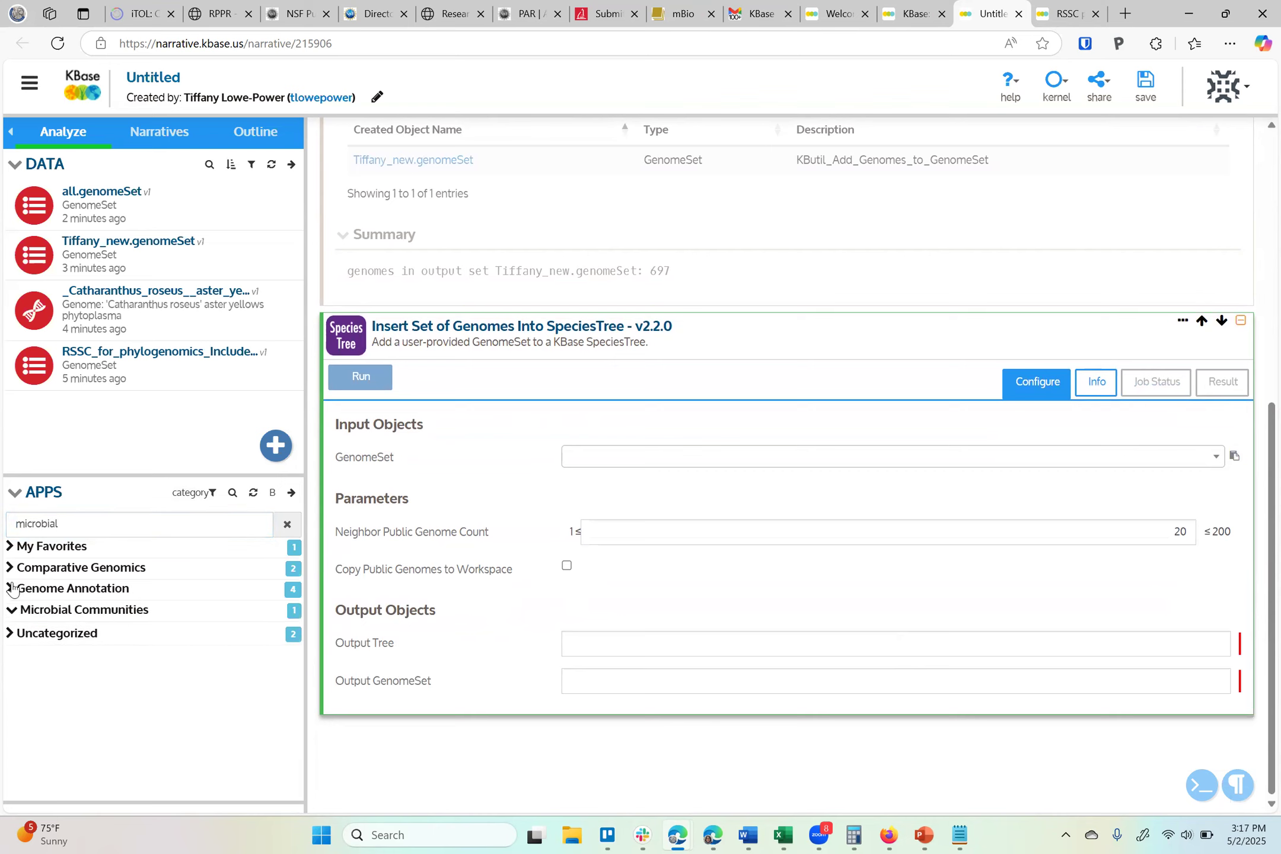
pyautogui.click(8, 569)
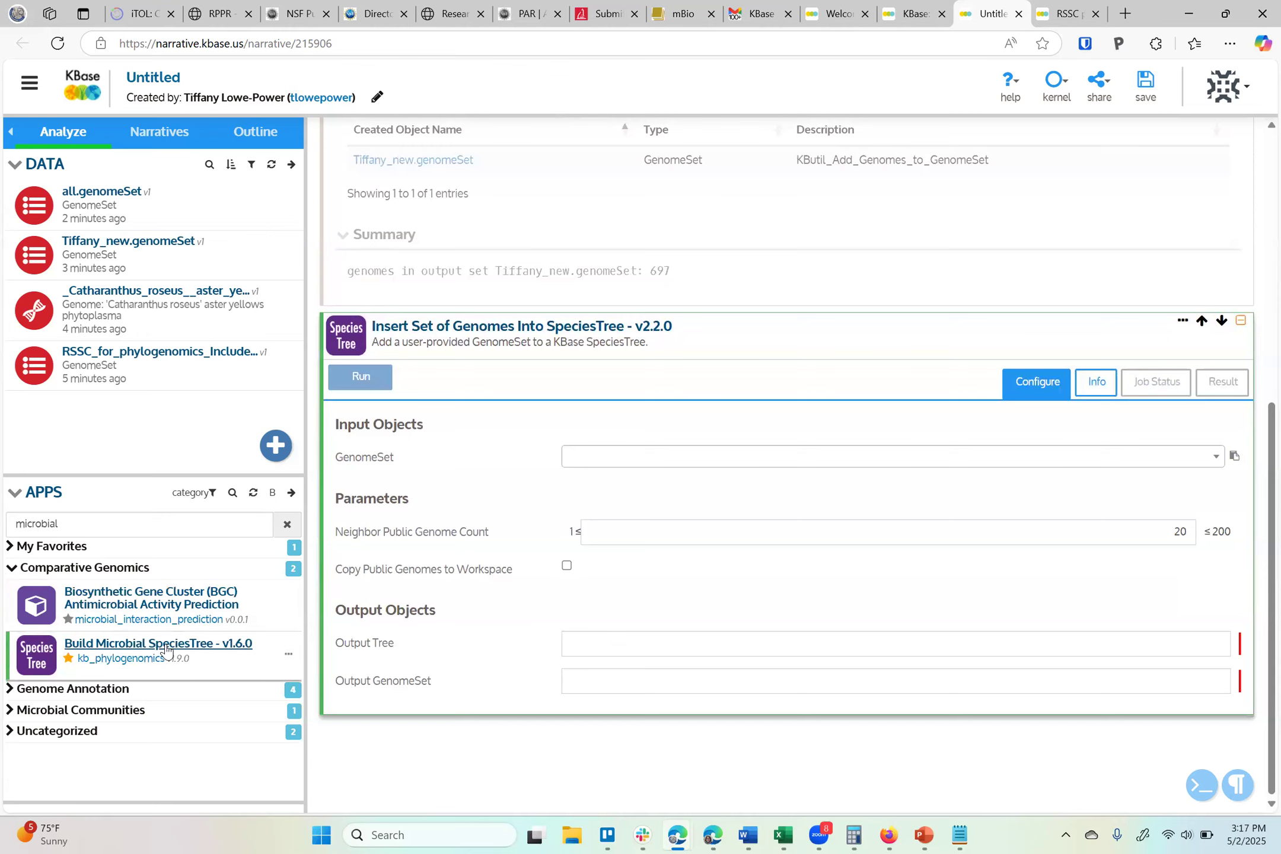
pyautogui.click(203, 650)
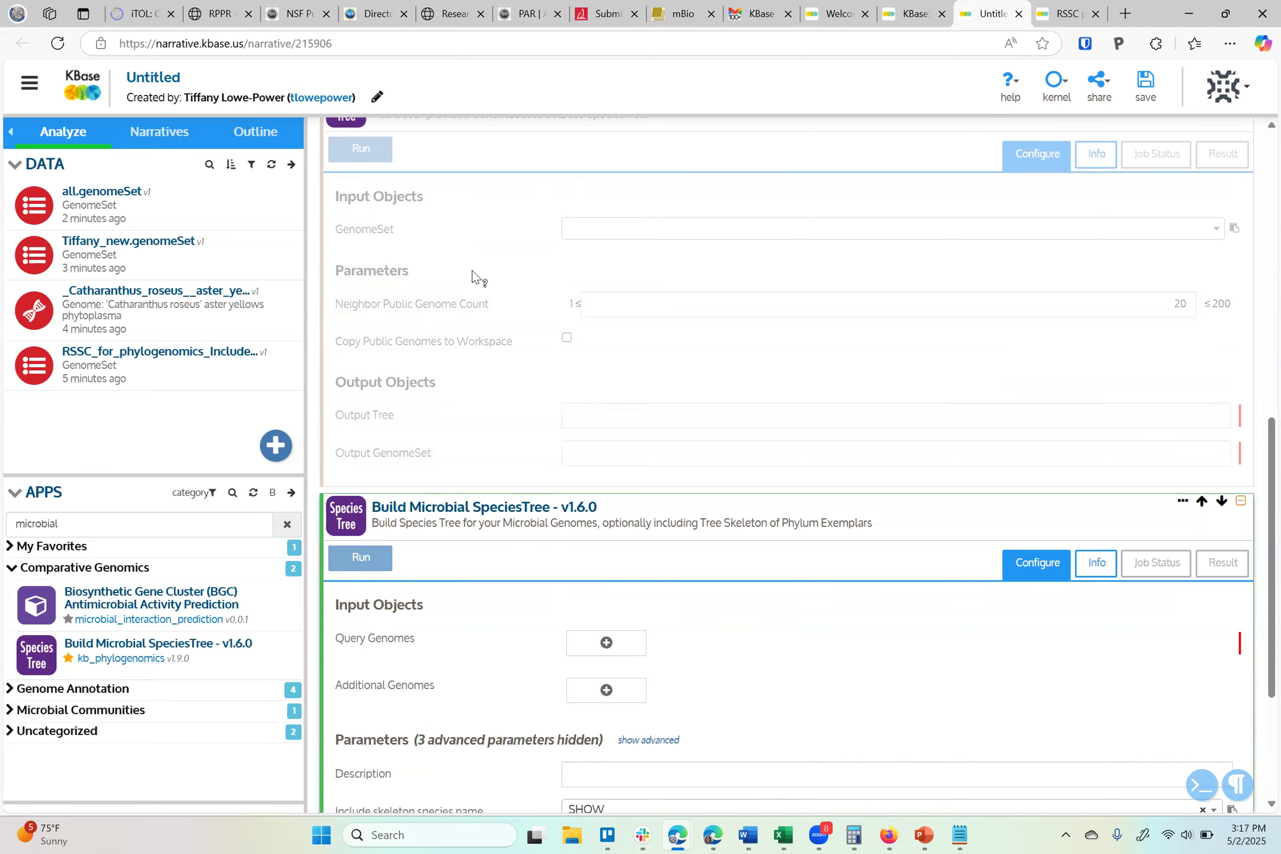
# In the Insert Set of Genomes cell, choose Tiffany_new.genomeSet as GenomeSet and set Neighbor Public Genome Count to 1
pyautogui.scroll(3, 472, 270)
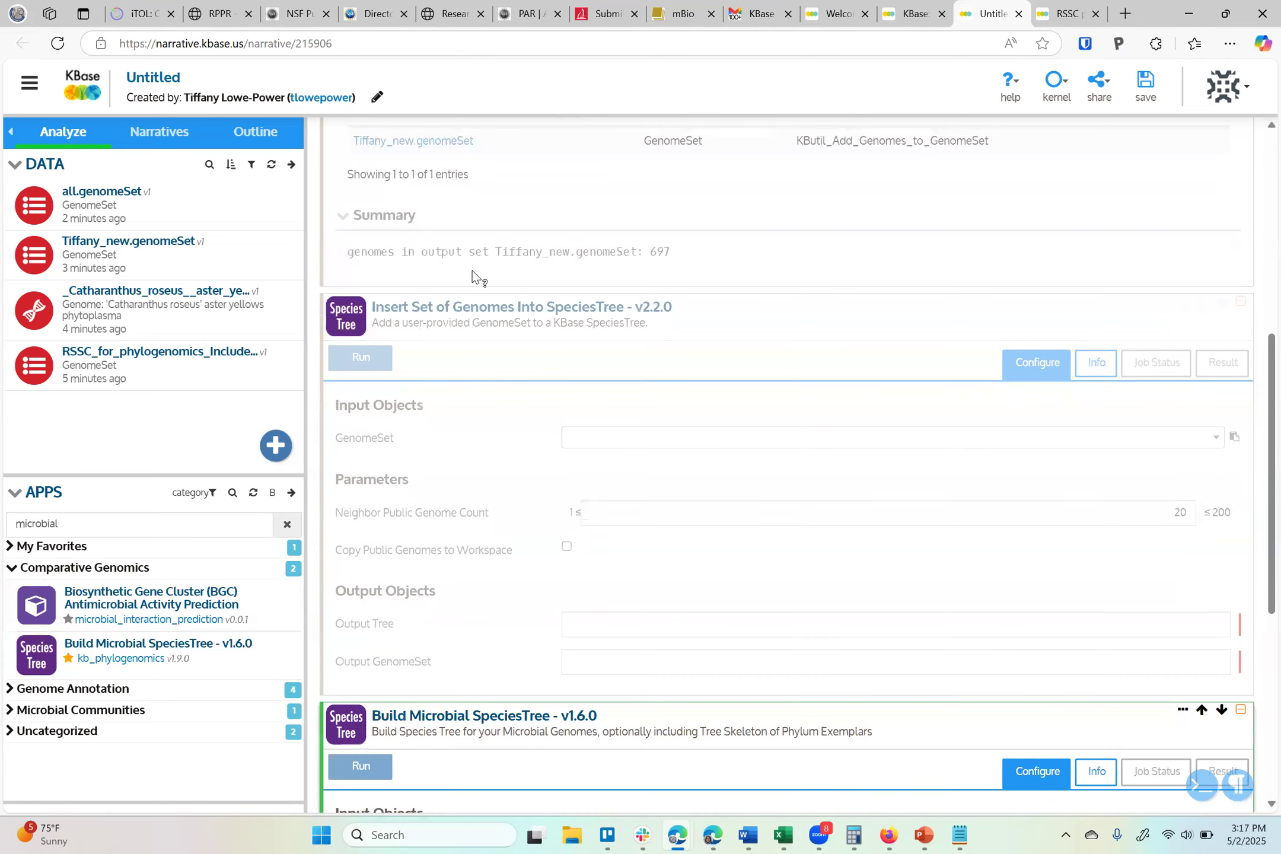
pyautogui.click(589, 357)
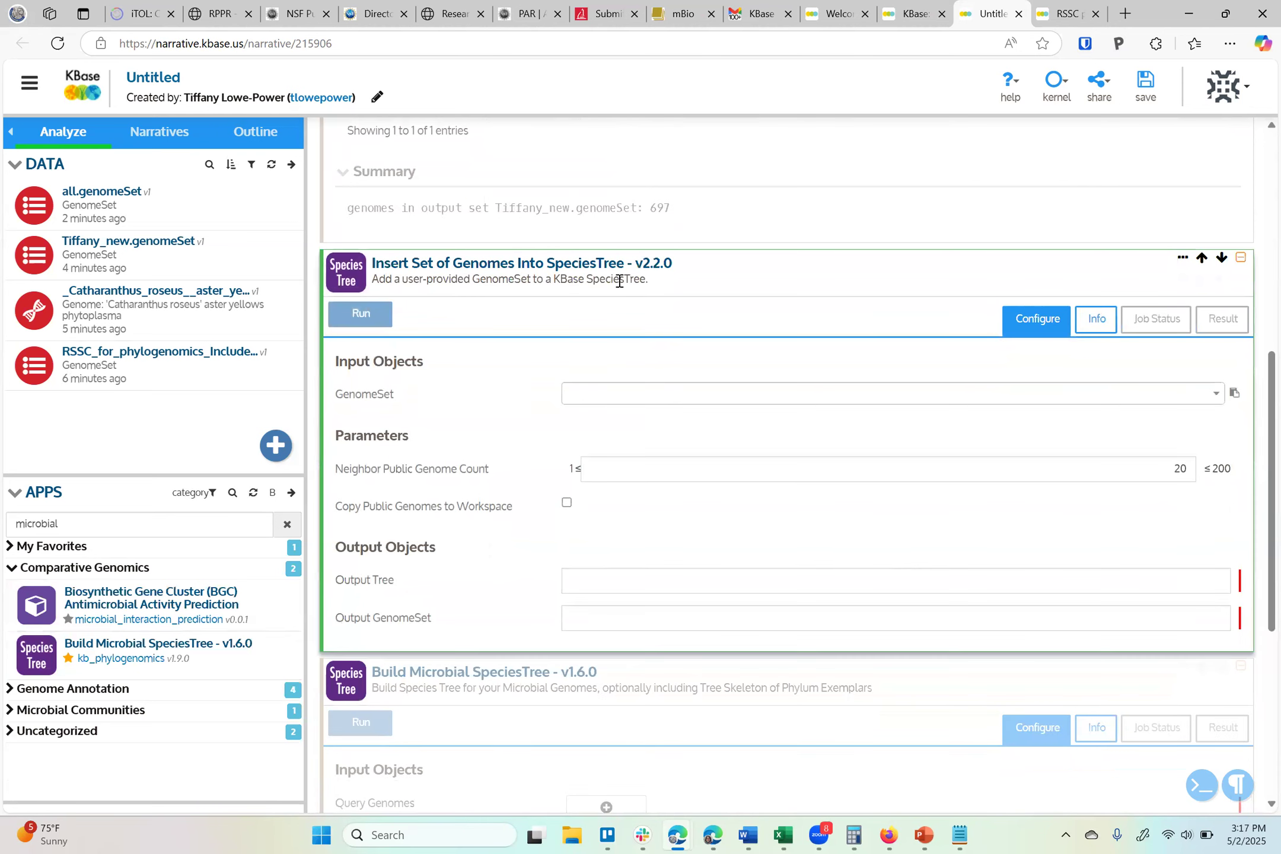
pyautogui.click(639, 396)
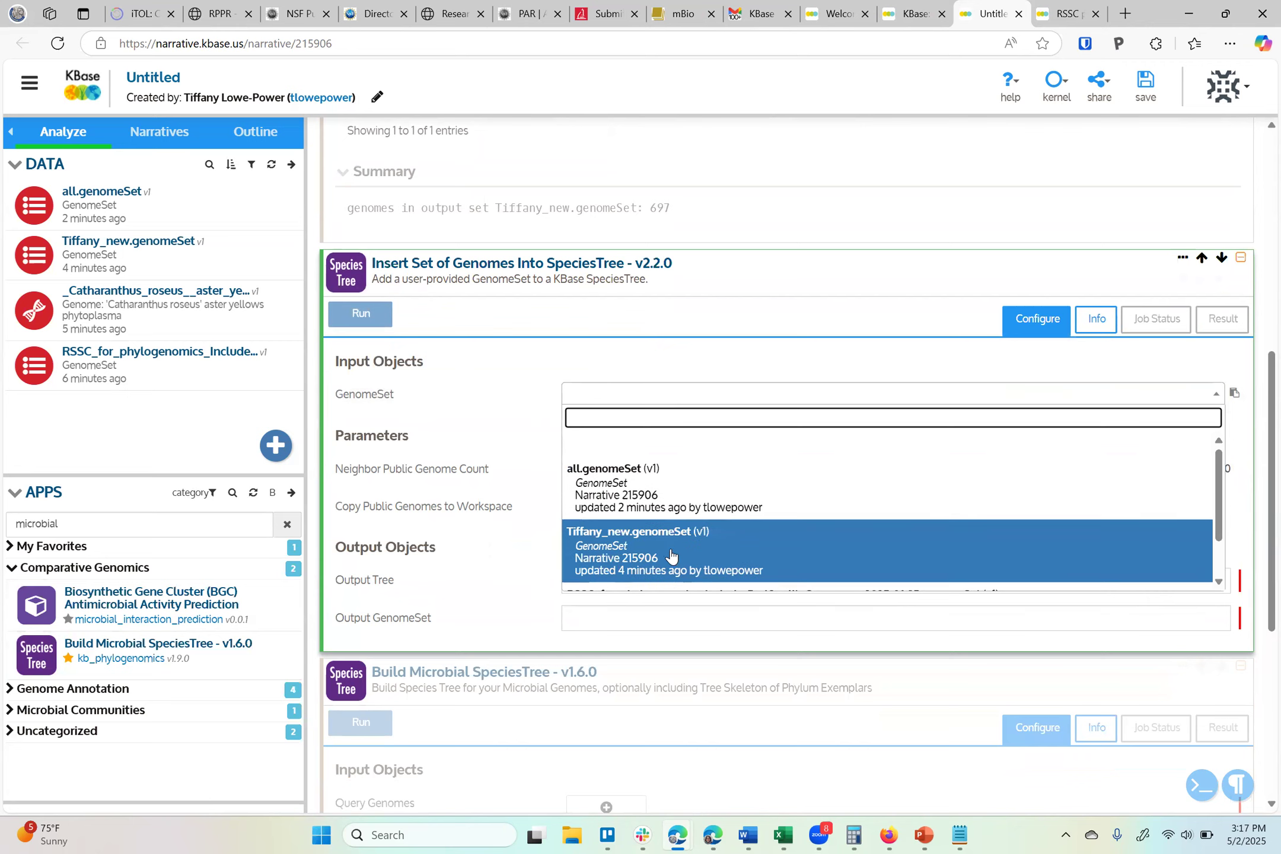
pyautogui.click(673, 559)
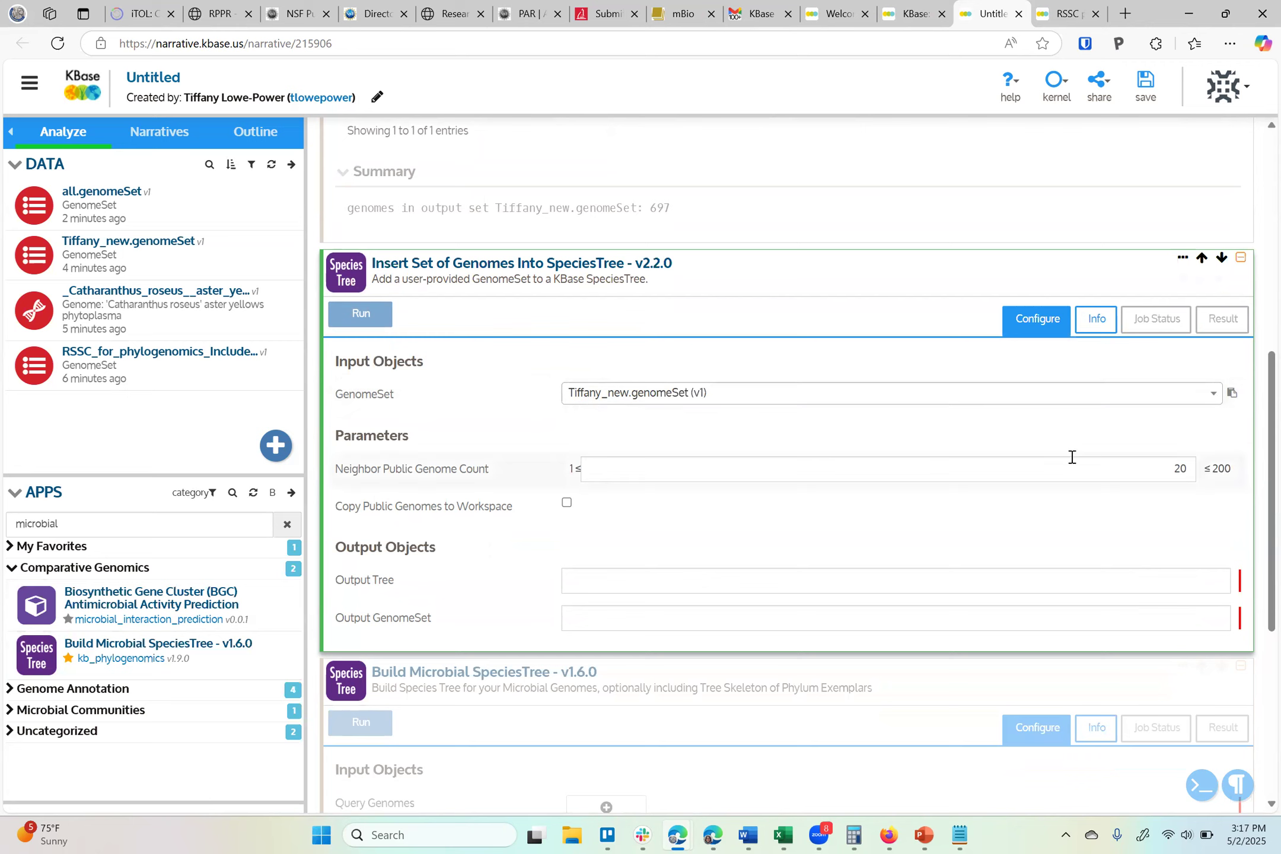
pyautogui.doubleClick(1179, 470)
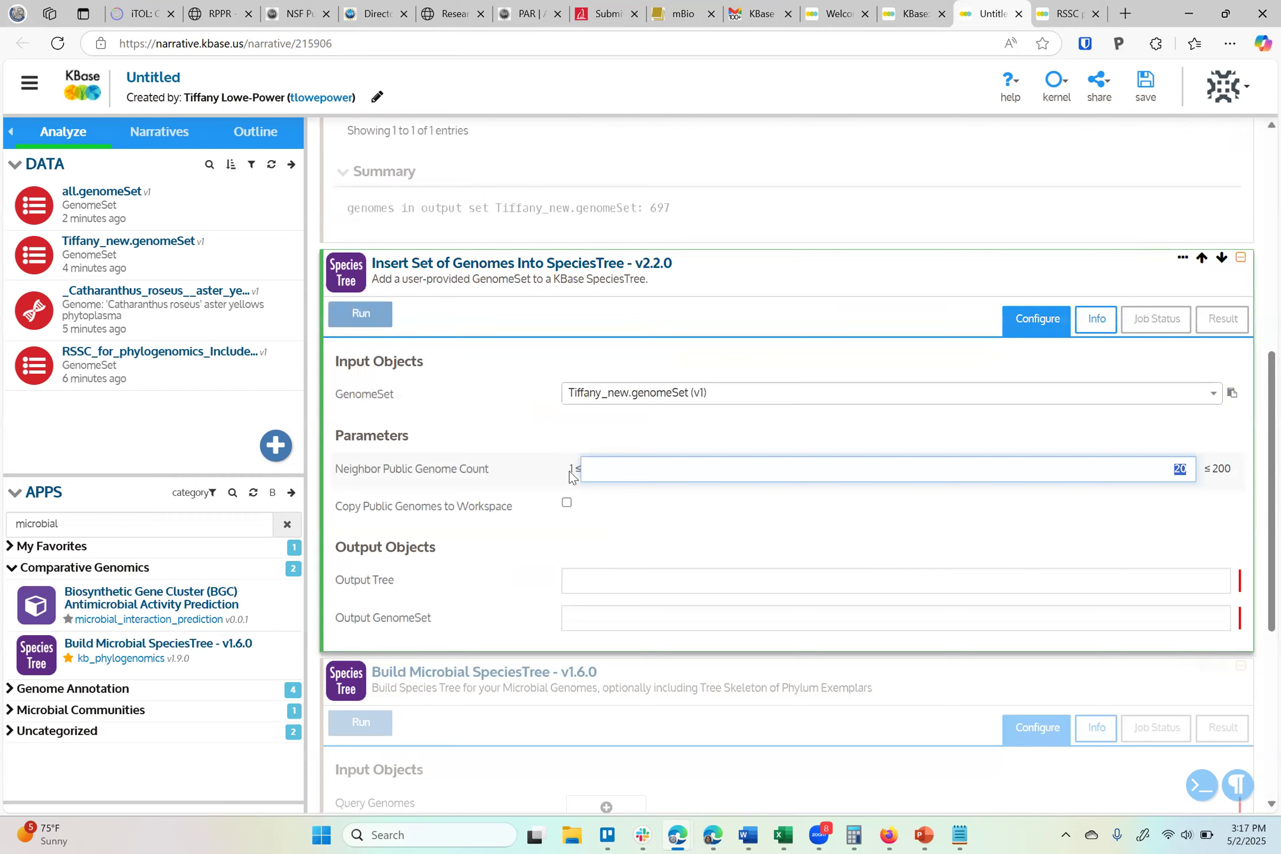
pyautogui.write('1')
pyautogui.moveTo(420, 477)
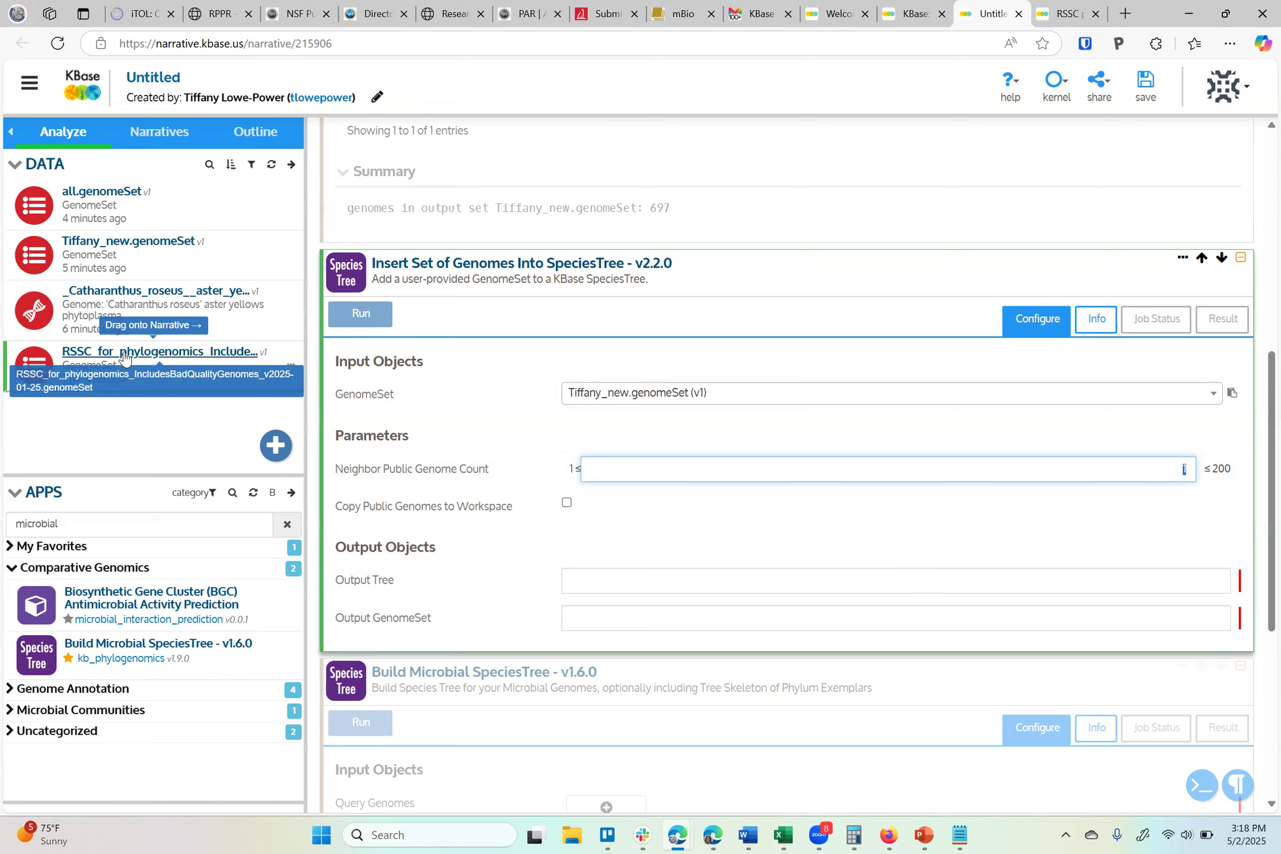
pyautogui.moveTo(364, 476)
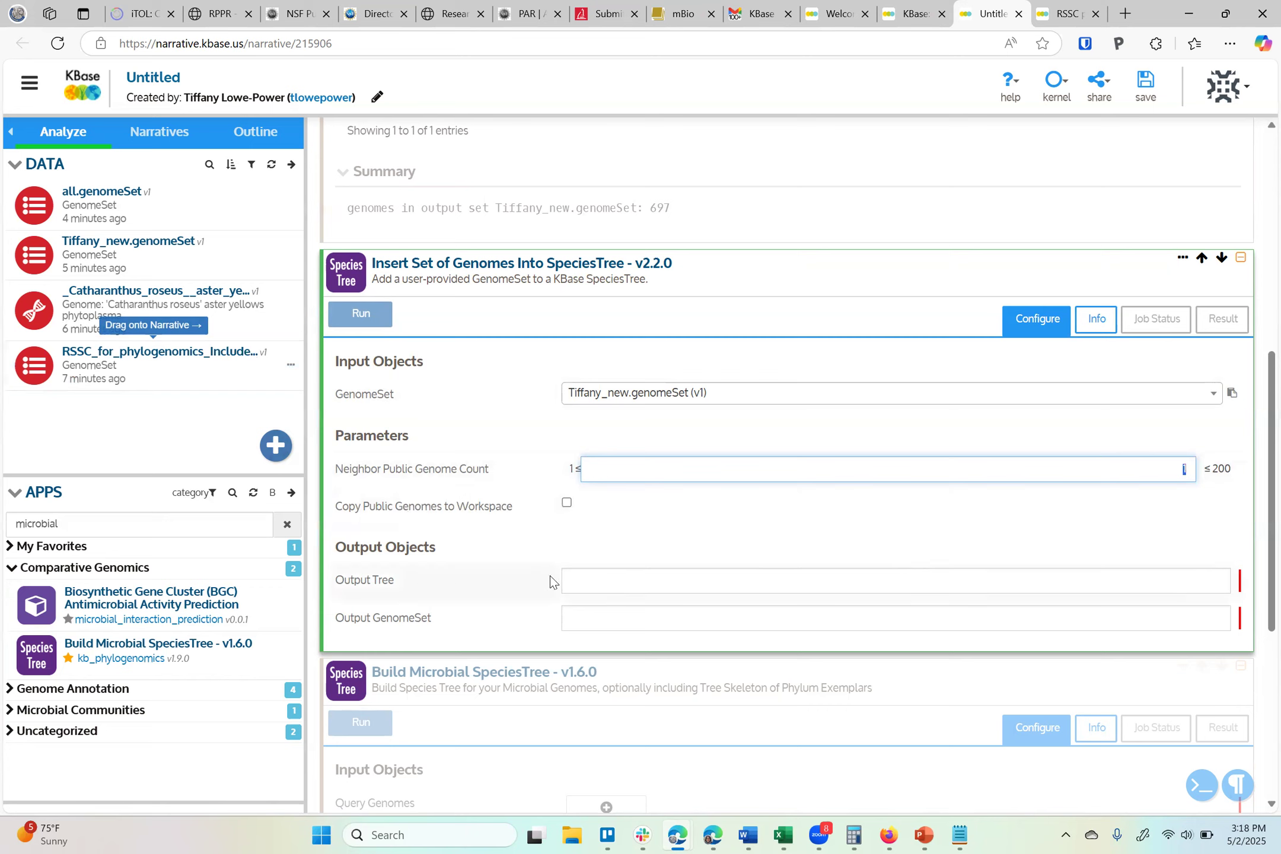
# Name the output tree Tiffany_new.tree
pyautogui.click(636, 581)
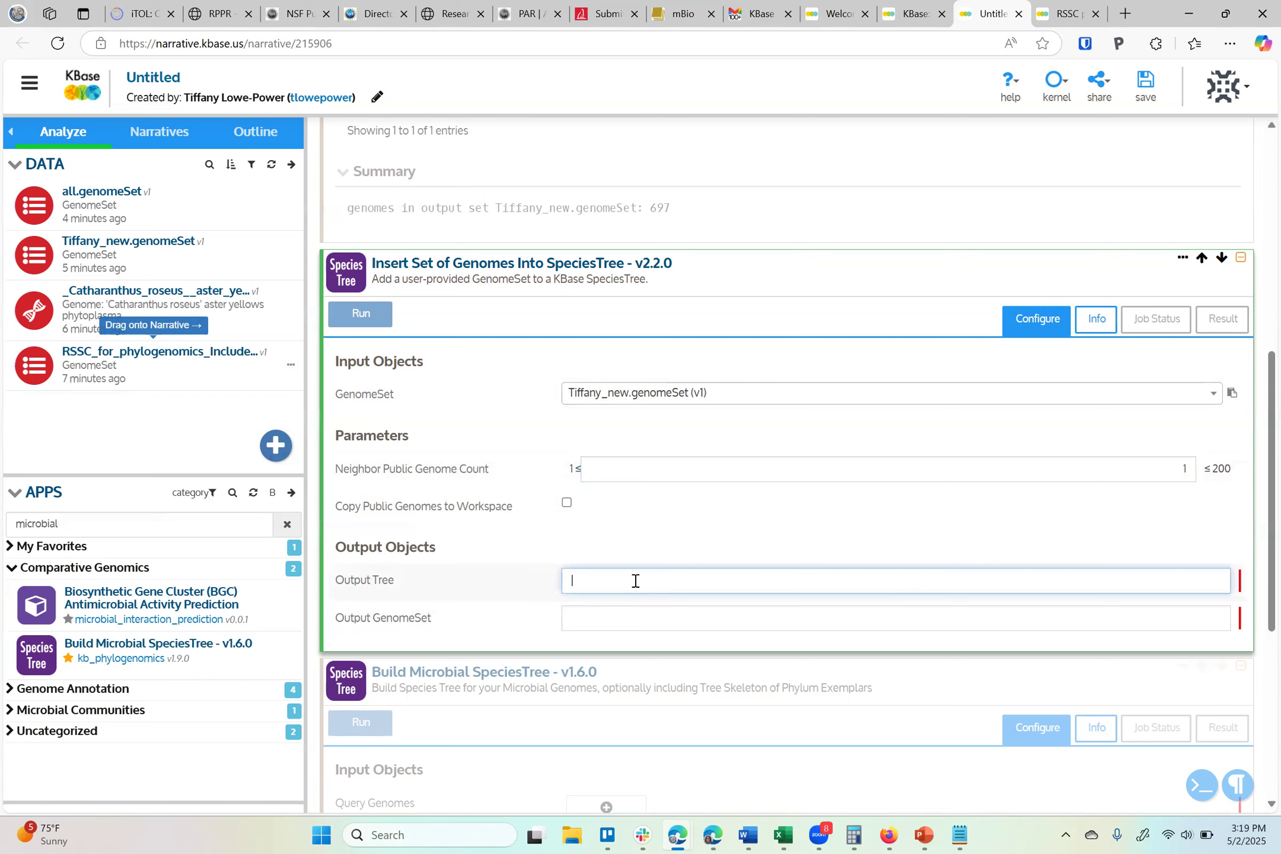
pyautogui.write('n')
pyautogui.press('BackSpace')
pyautogui.write('Tiffany_new.genomeSet')
pyautogui.click(661, 615)
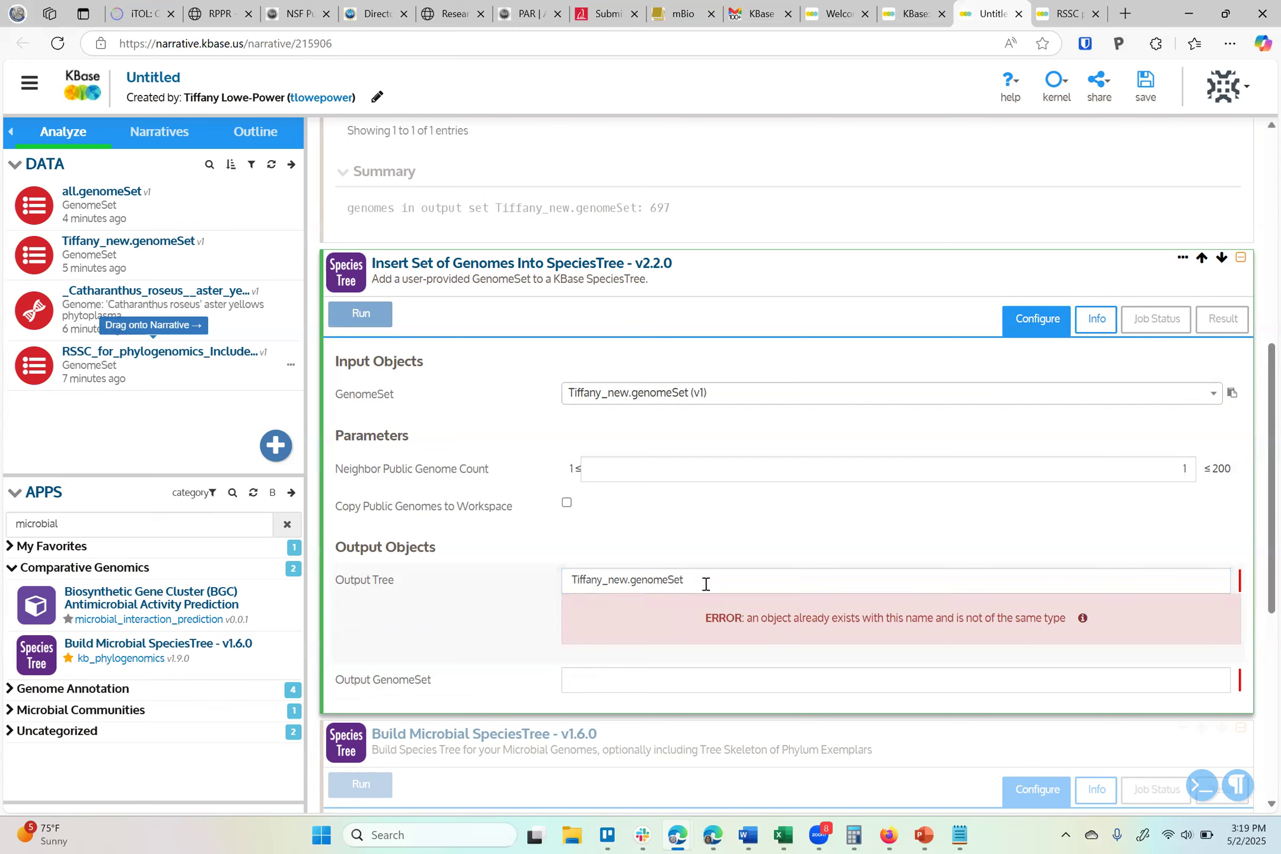
pyautogui.moveTo(631, 581); pyautogui.dragTo(918, 589)
pyautogui.write('tree')
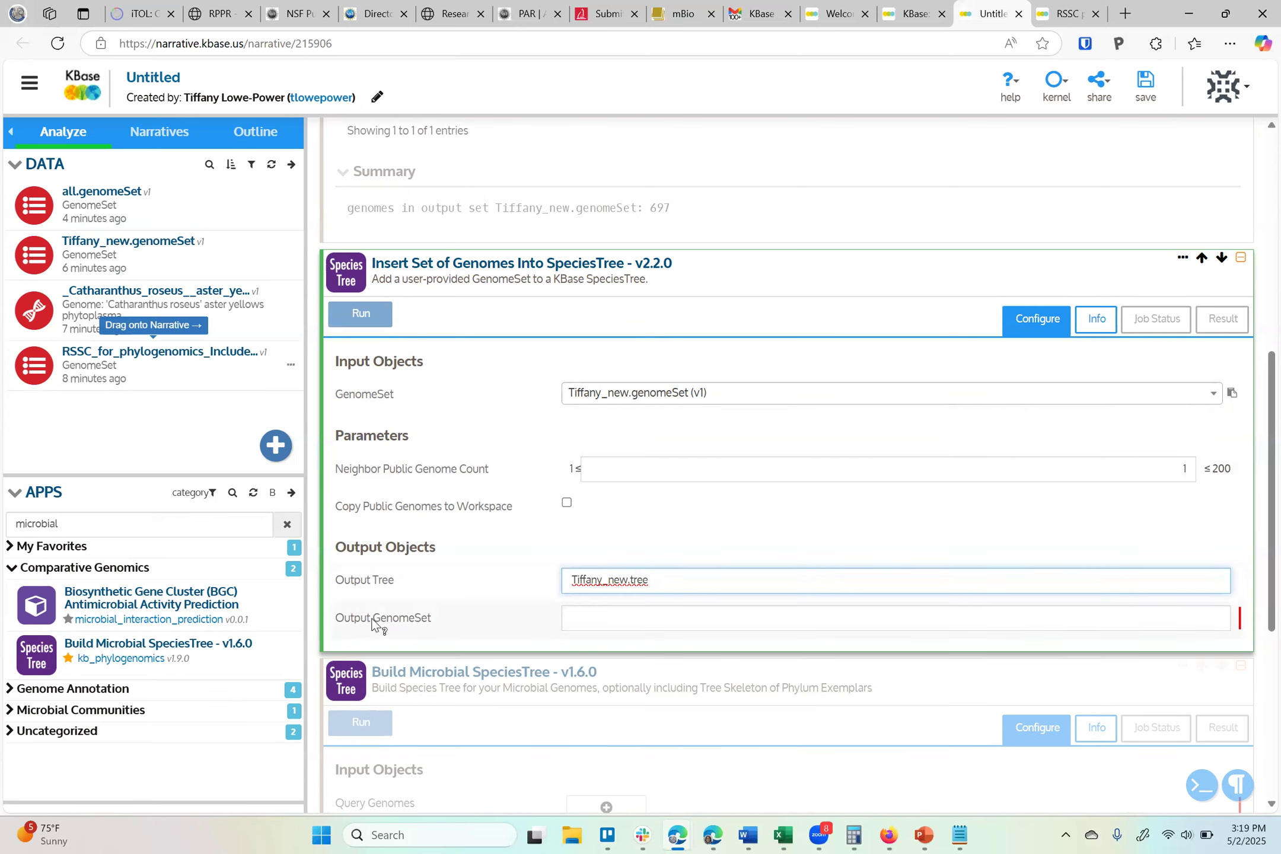
# Name the output GenomeSet temp.delete and run the Insert Set of Genomes Into SpeciesTree app
pyautogui.moveTo(373, 622)
pyautogui.click(829, 626)
pyautogui.write('new')
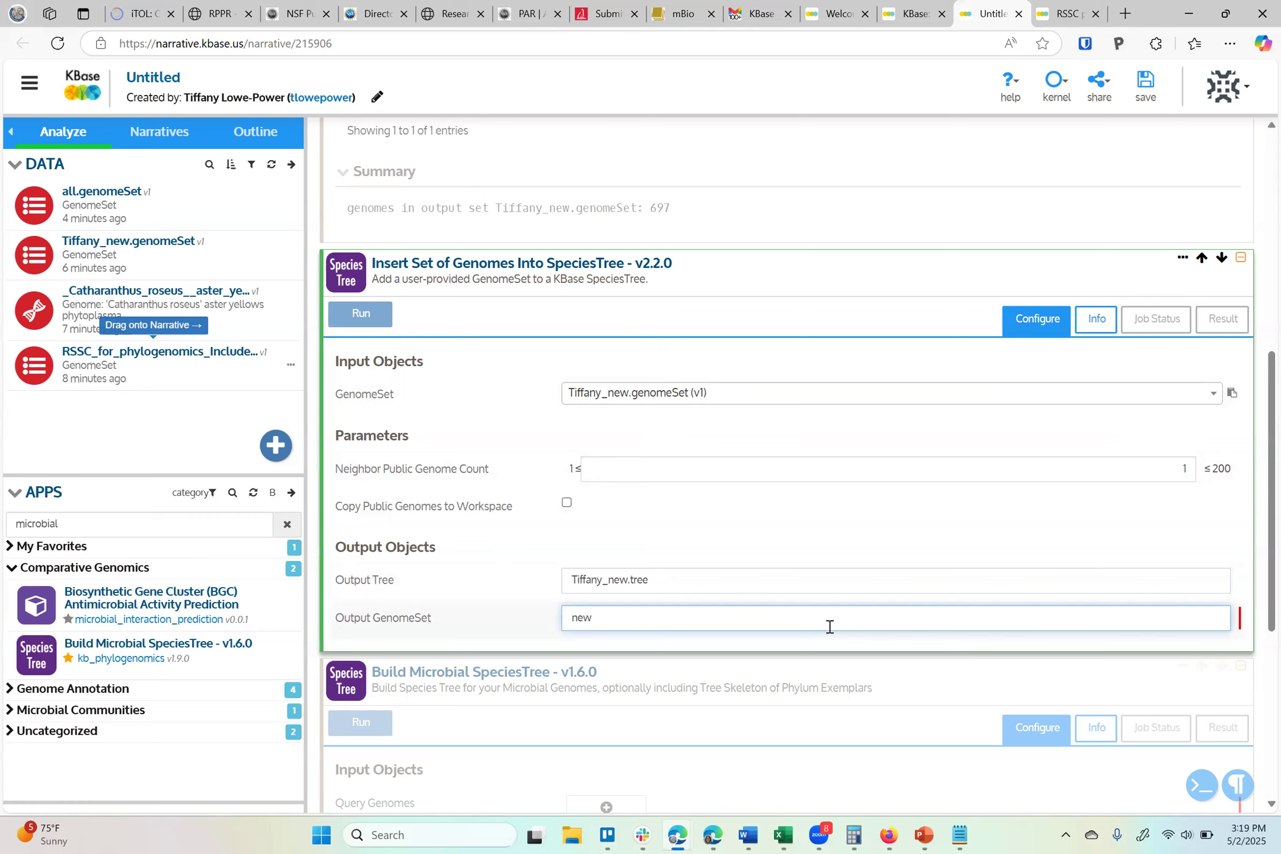
pyautogui.press('BackSpace')
pyautogui.press('BackSpace')
pyautogui.press('BackSpace')
pyautogui.write('temp.delete')
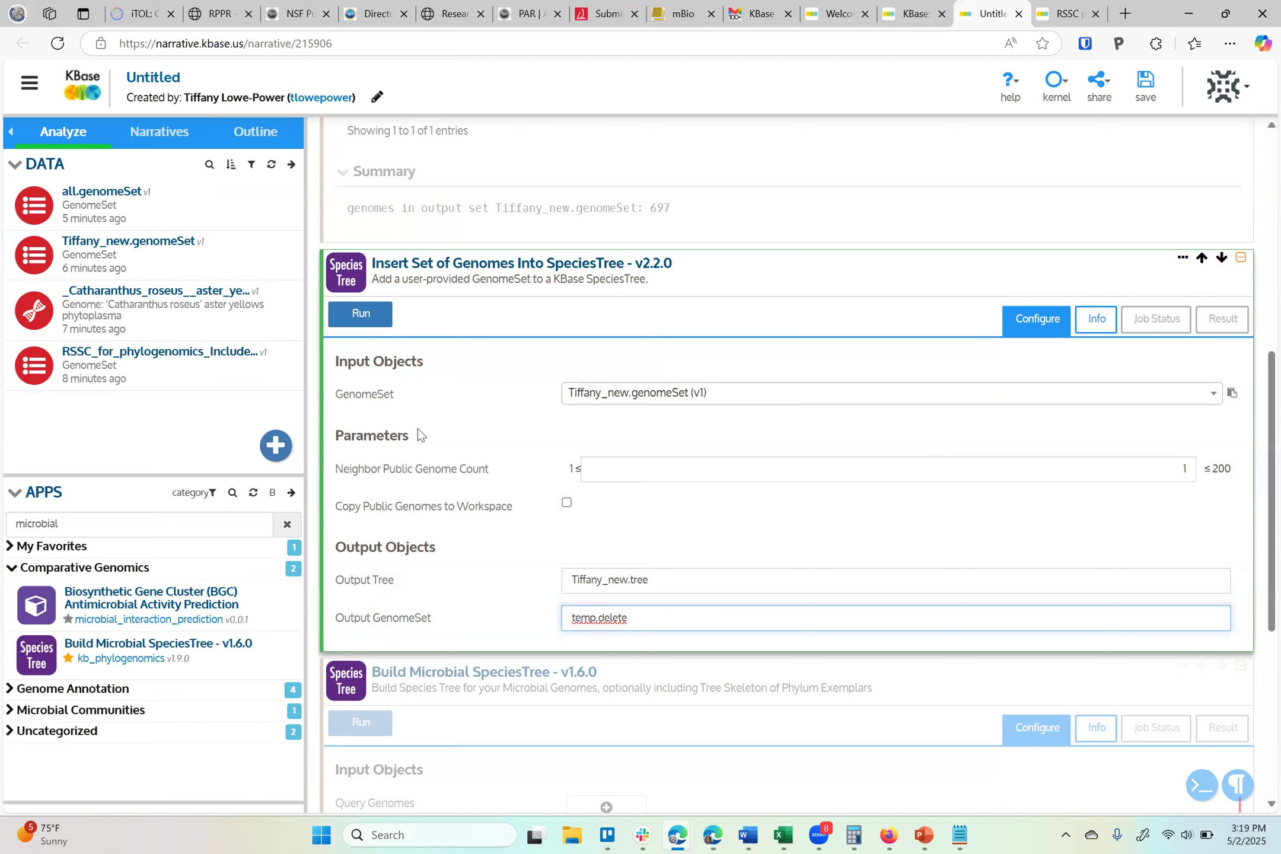
pyautogui.click(366, 316)
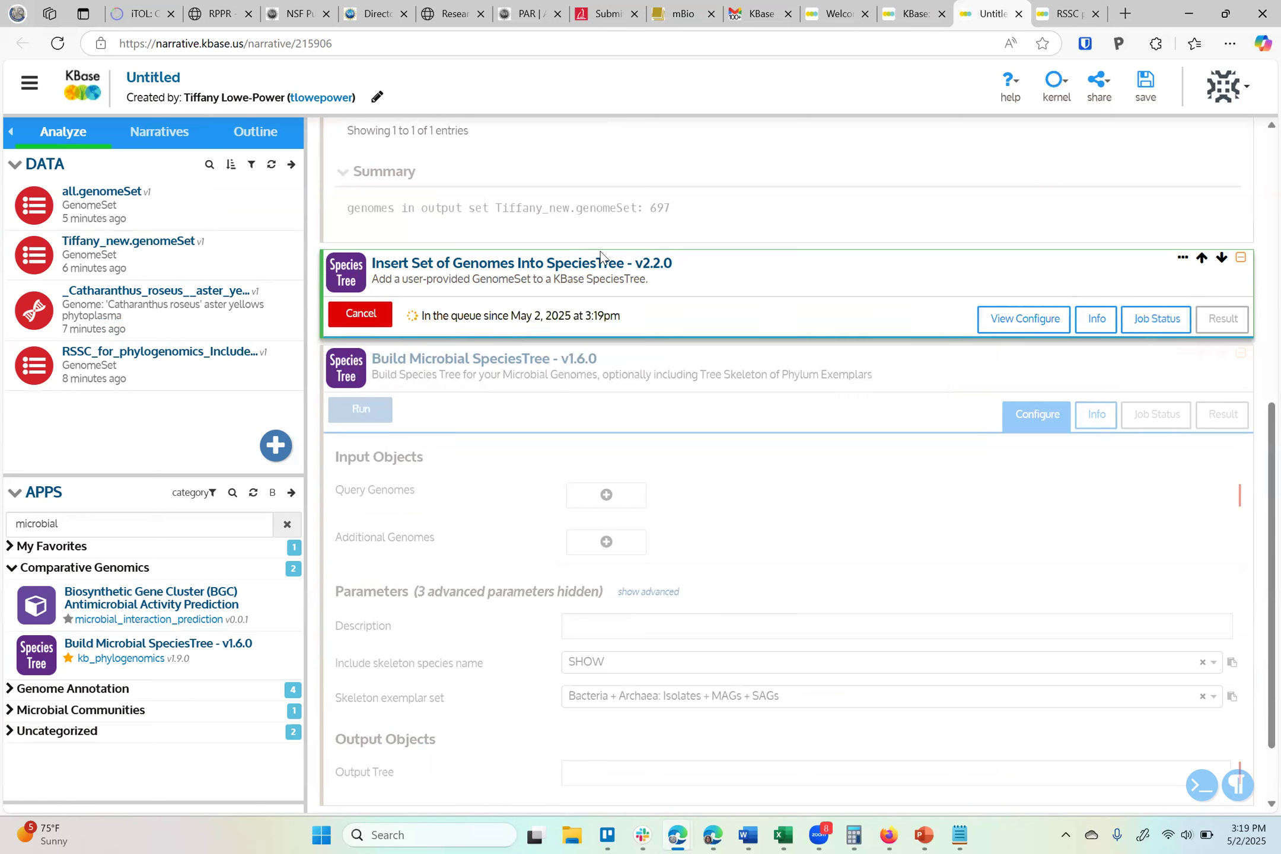
# Examine the output genome count and the info documentation of the Insert Set of Genomes Into SpeciesTree app
pyautogui.doubleClick(662, 208)
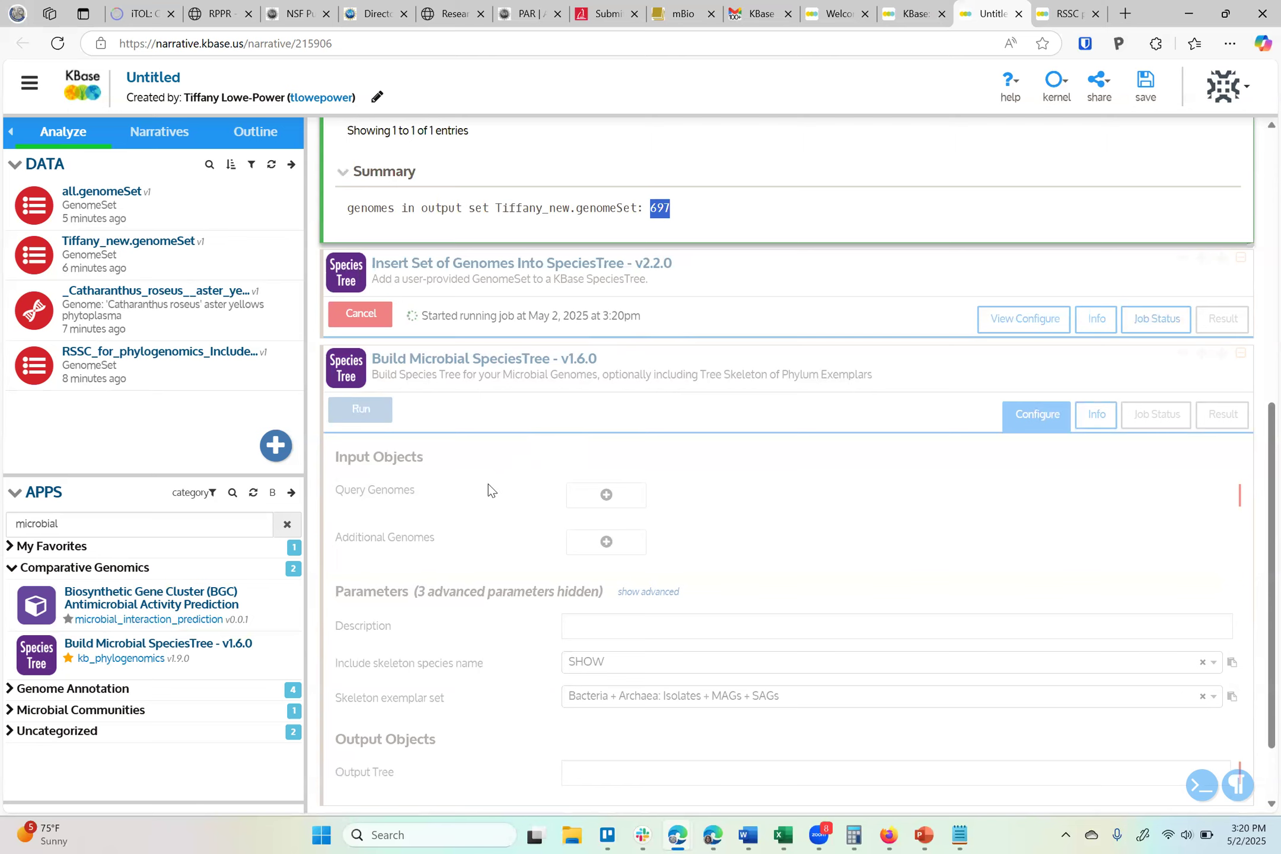
pyautogui.scroll(-2, 514, 543)
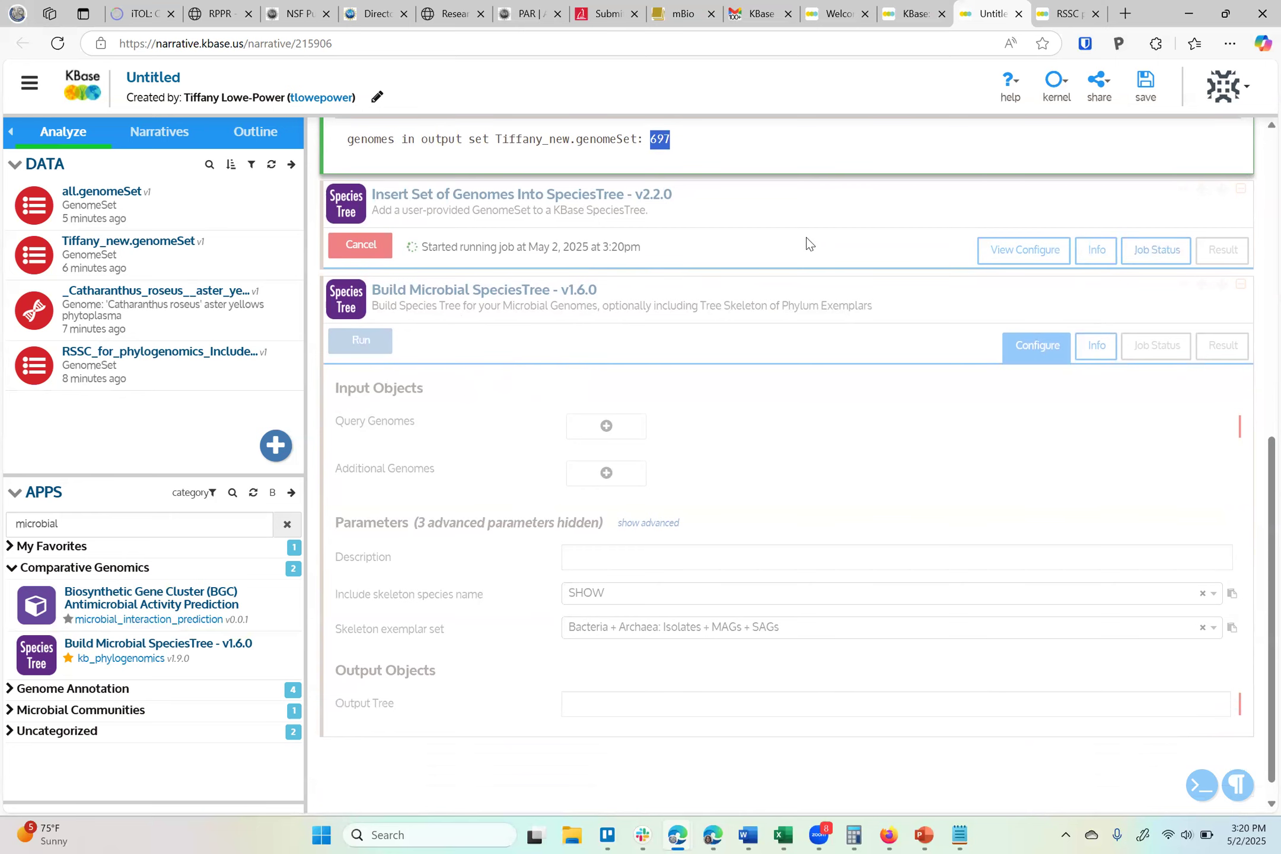
pyautogui.click(1081, 260)
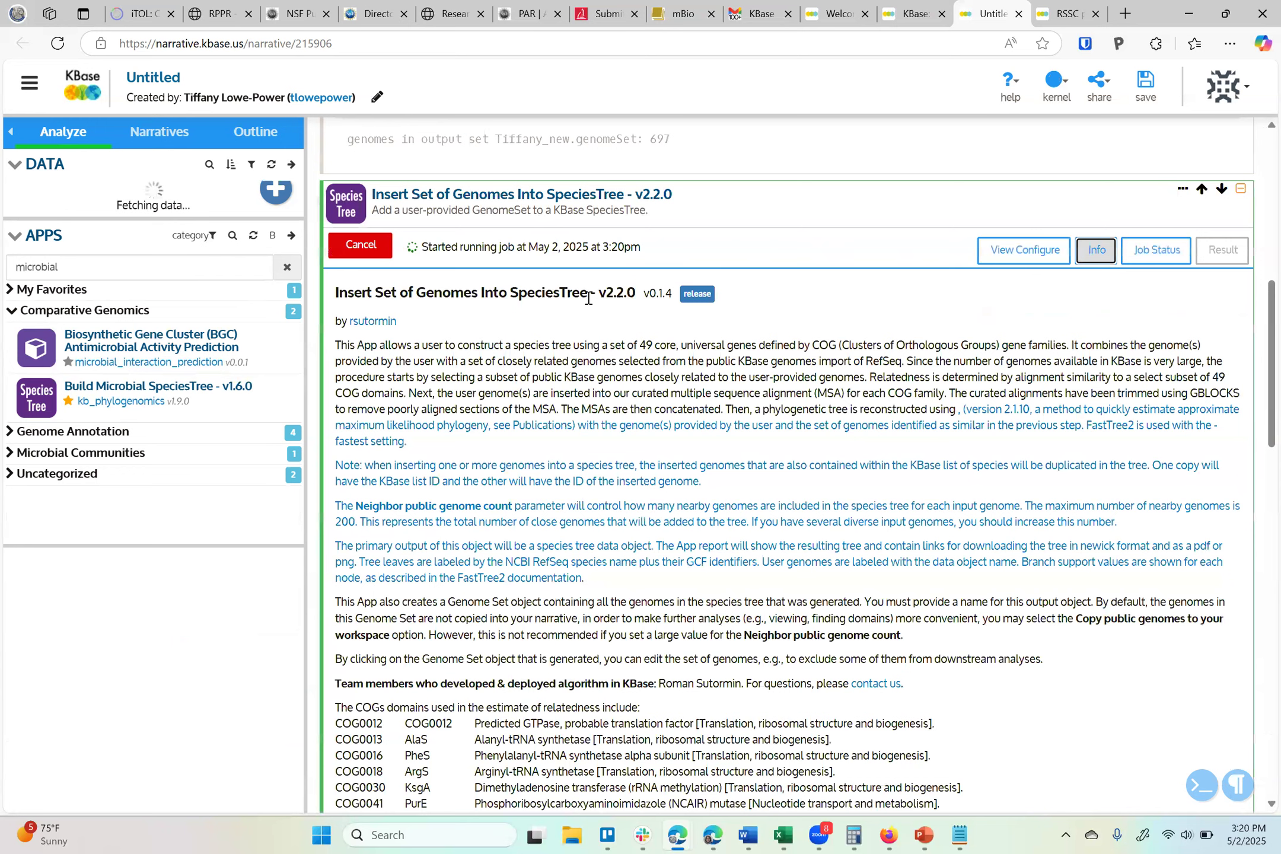
pyautogui.click(633, 295)
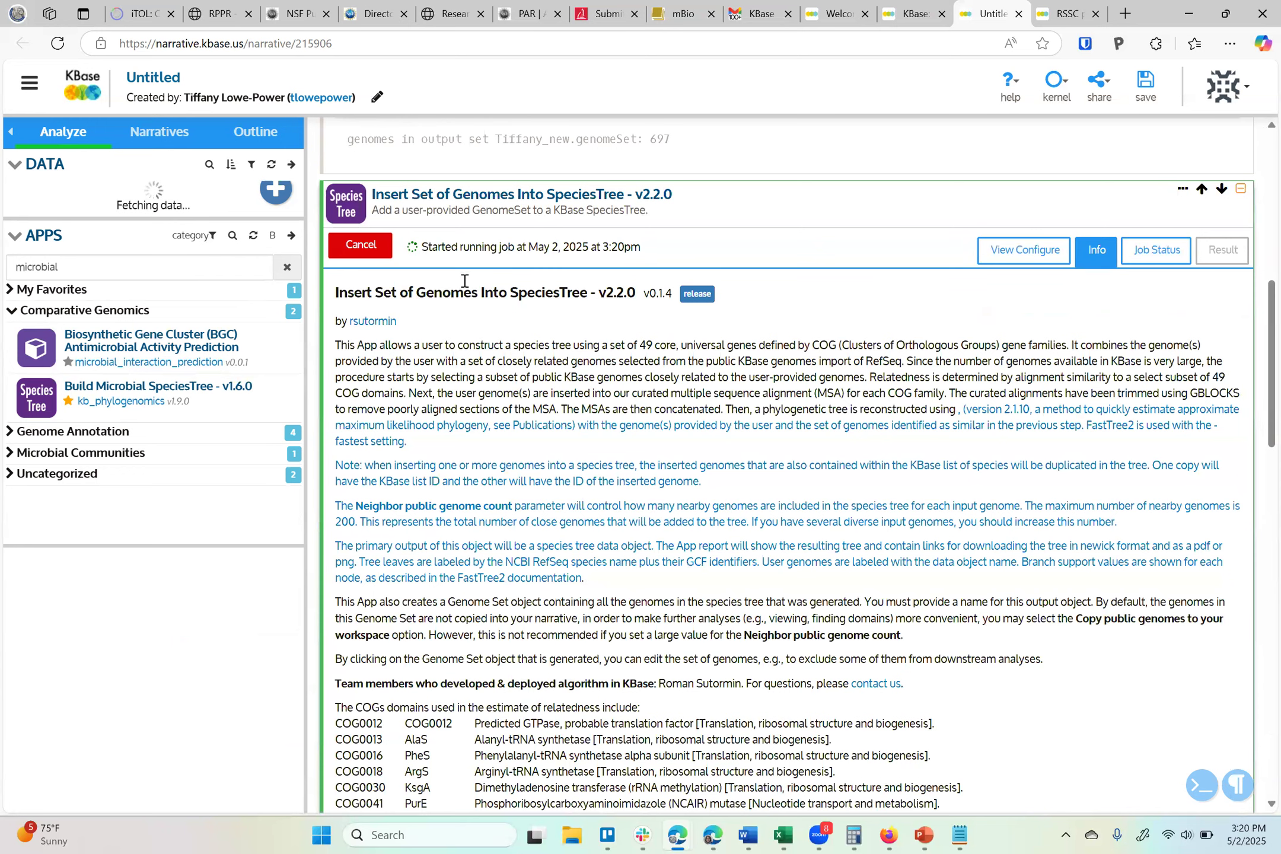
pyautogui.keyDown('shift'); pyautogui.click(397, 298); pyautogui.keyUp('shift')
pyautogui.moveTo(513, 345); pyautogui.dragTo(522, 347)
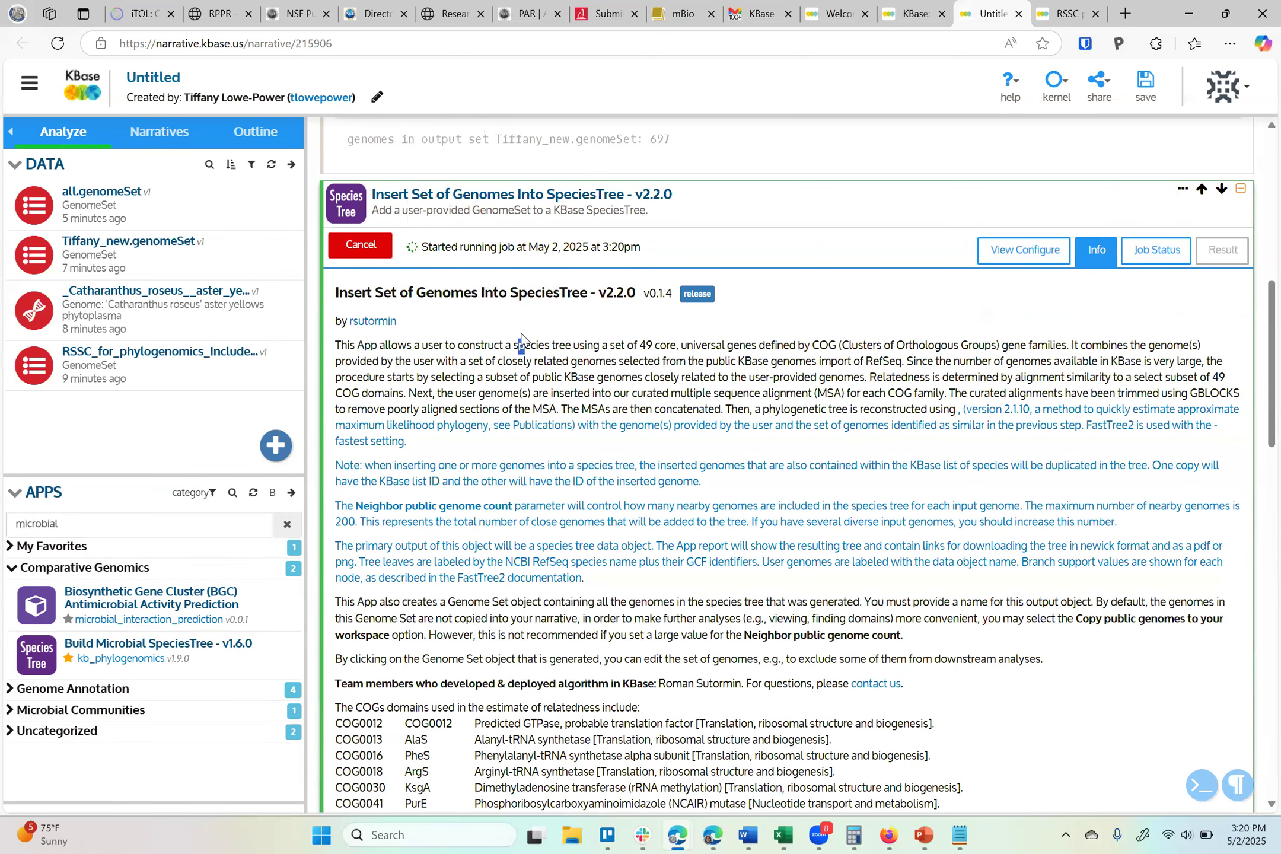
pyautogui.moveTo(641, 345); pyautogui.dragTo(734, 363)
pyautogui.scroll(-2, 734, 368)
pyautogui.scroll(-1, 734, 369)
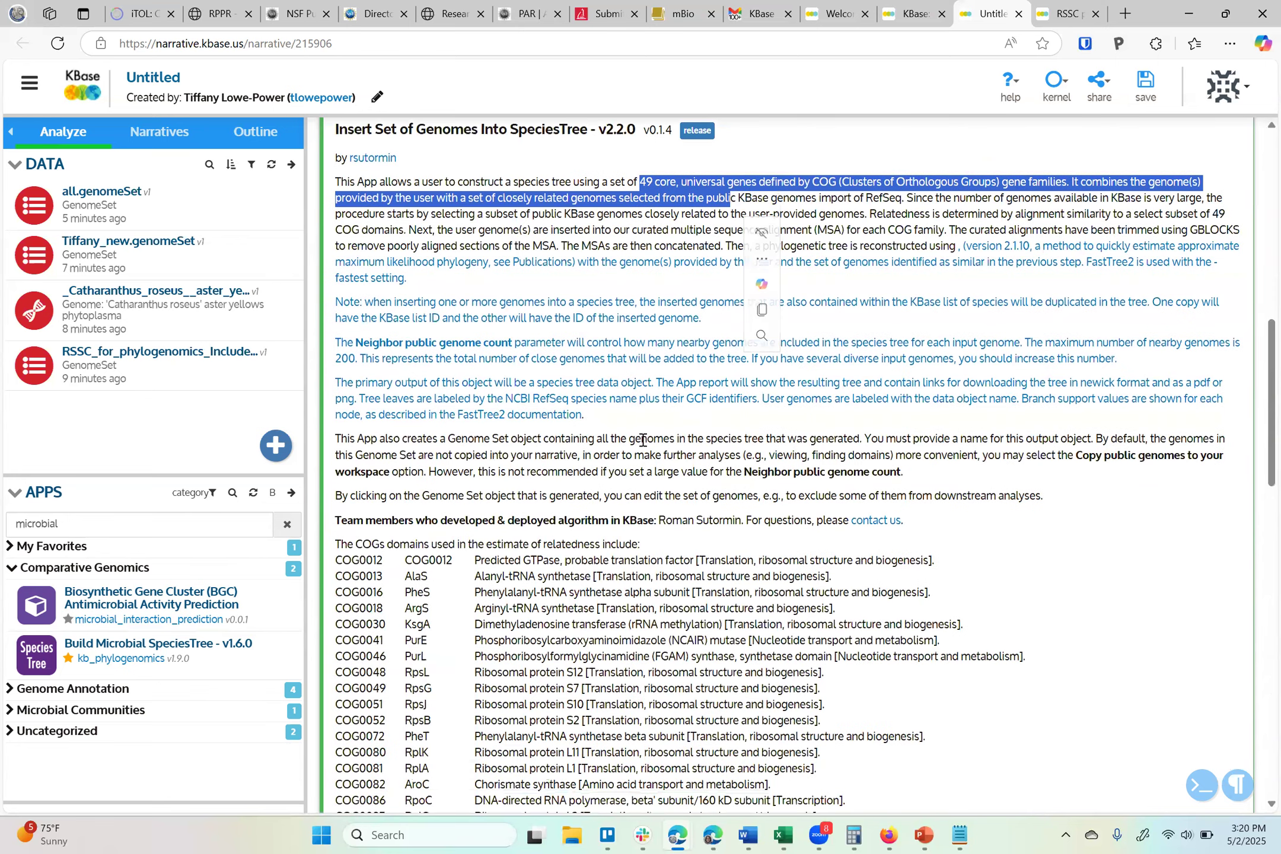
pyautogui.click(642, 440)
pyautogui.scroll(-3, 642, 440)
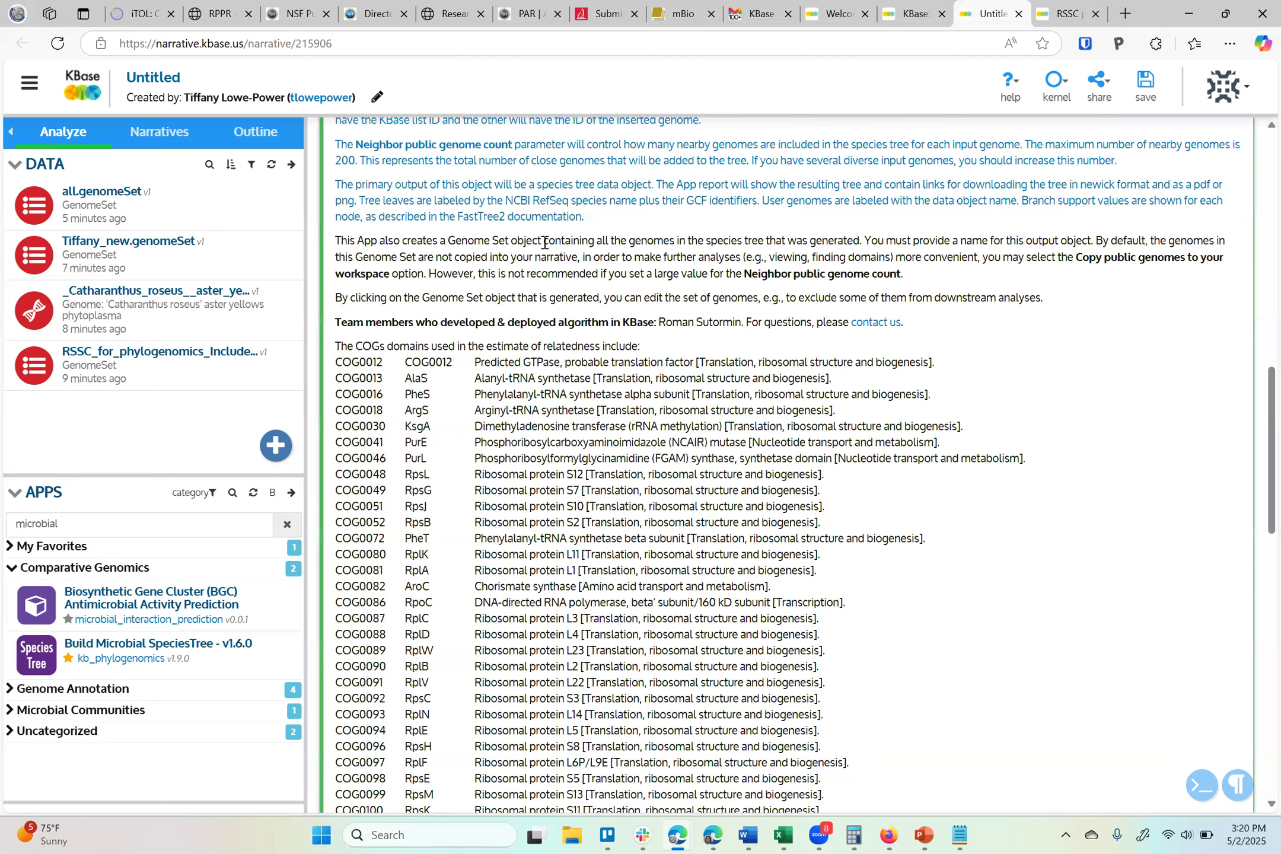
pyautogui.scroll(-14, 544, 242)
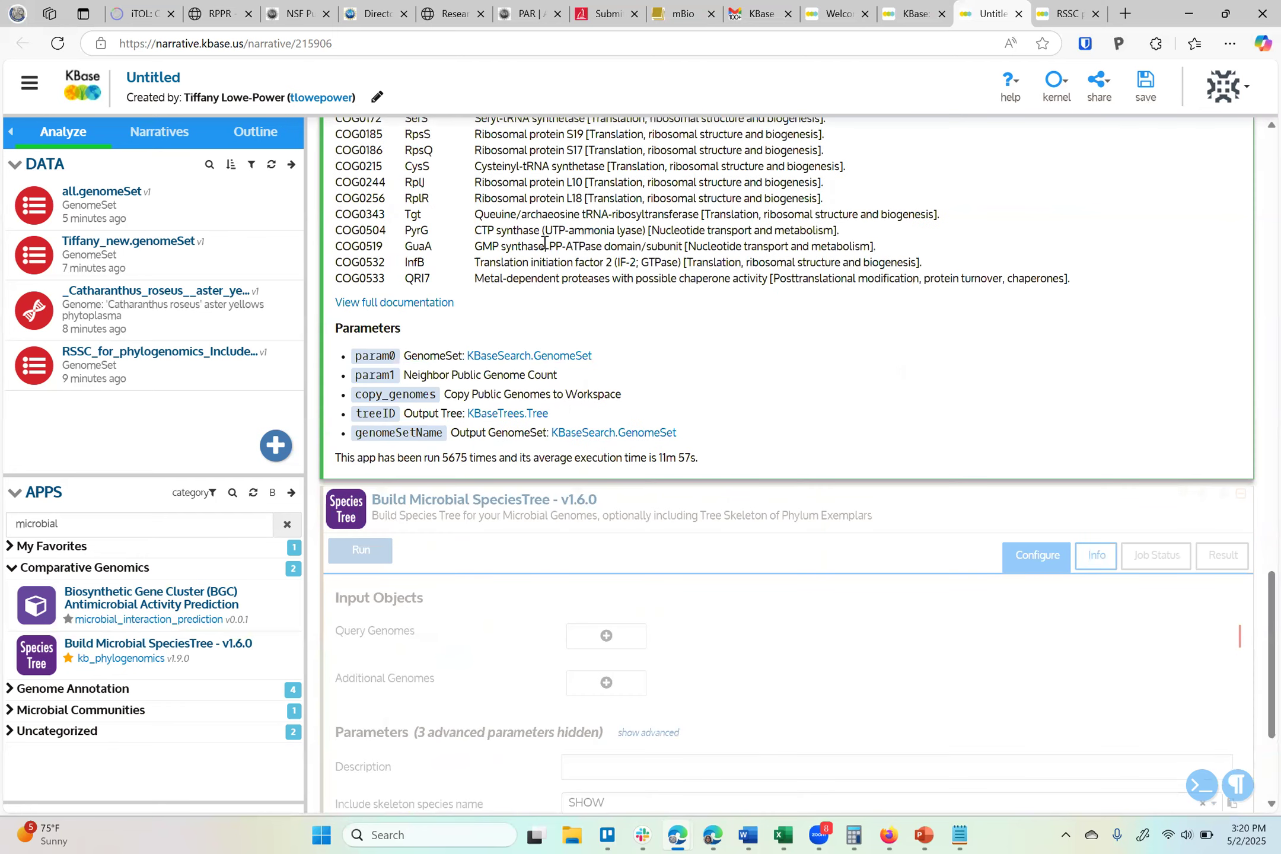
pyautogui.scroll(-1, 754, 584)
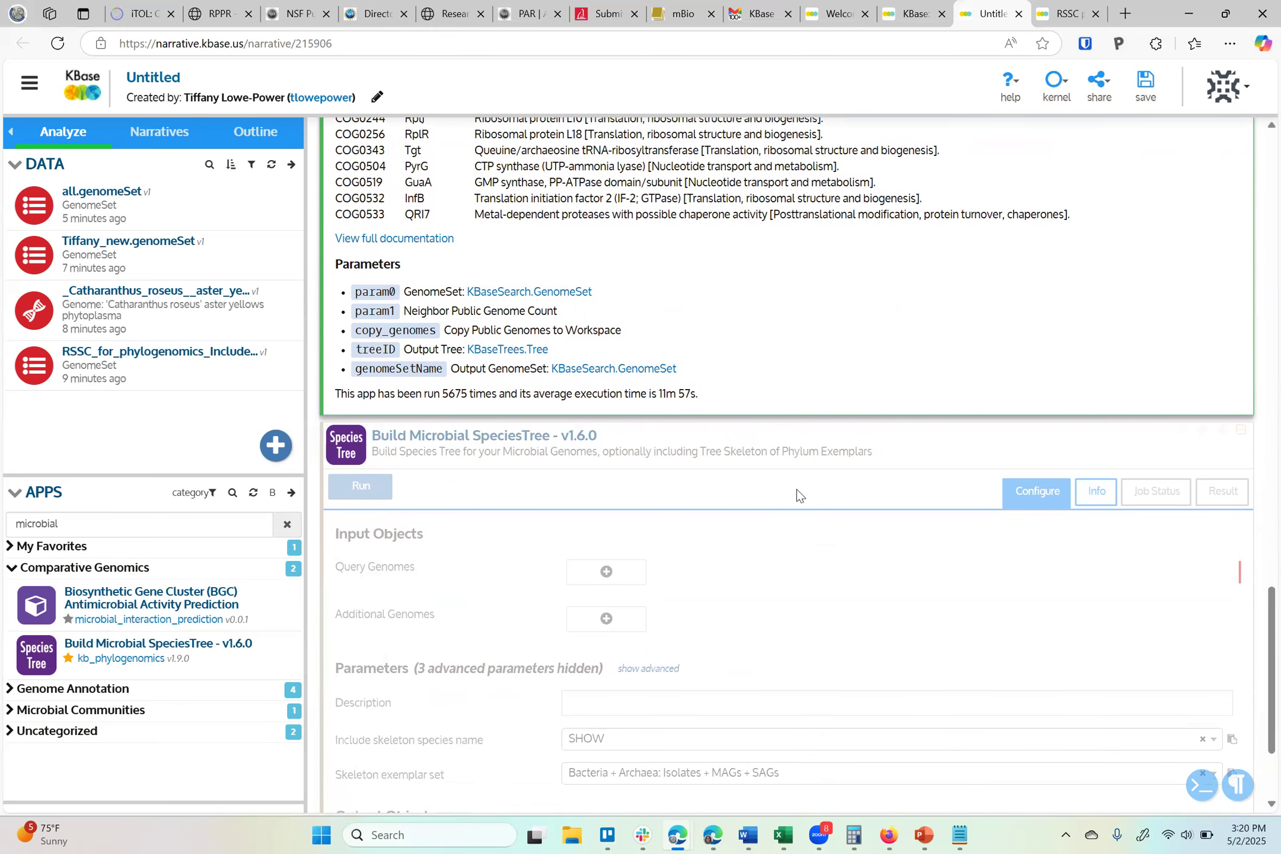
# Examine the Build Microbial SpeciesTree app's info description and the insert app's average execution time
pyautogui.click(968, 457)
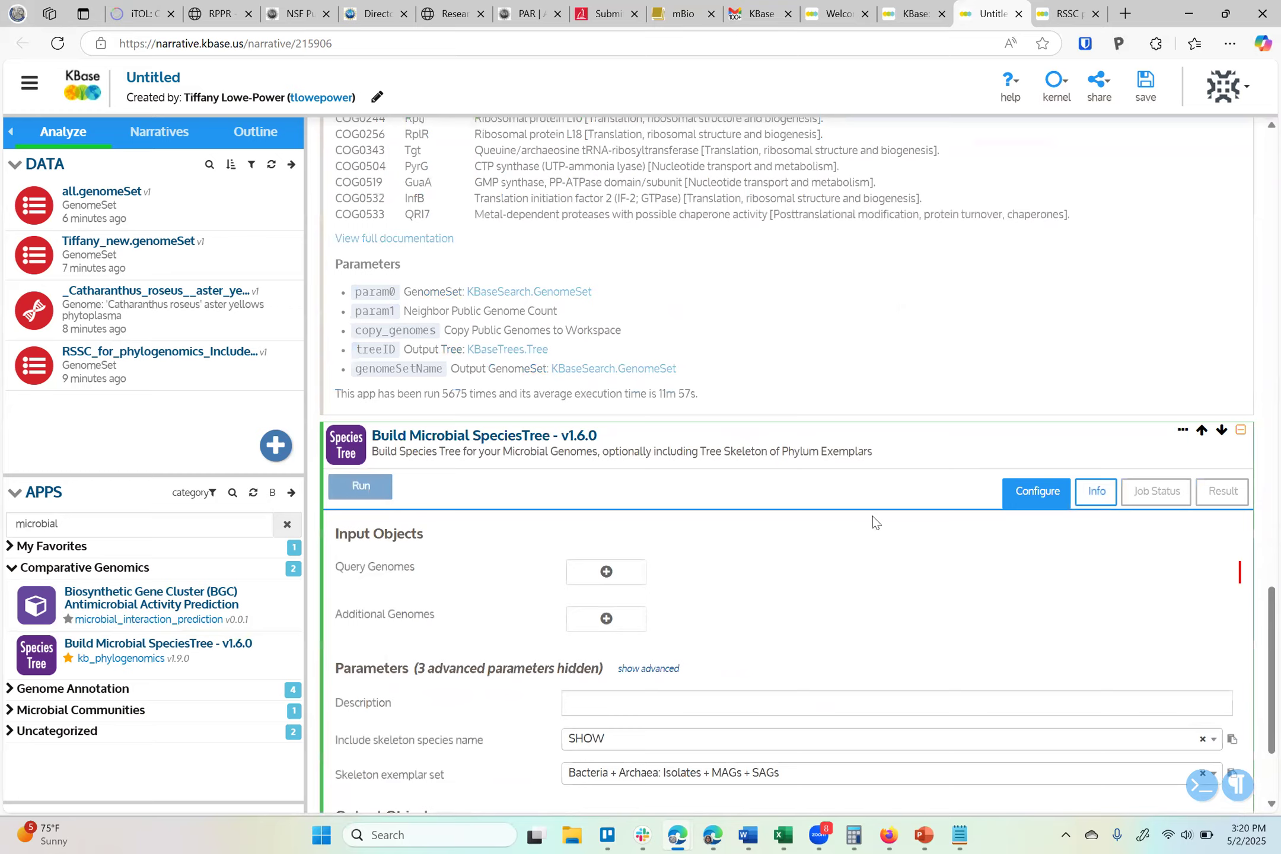
pyautogui.scroll(-3, 873, 517)
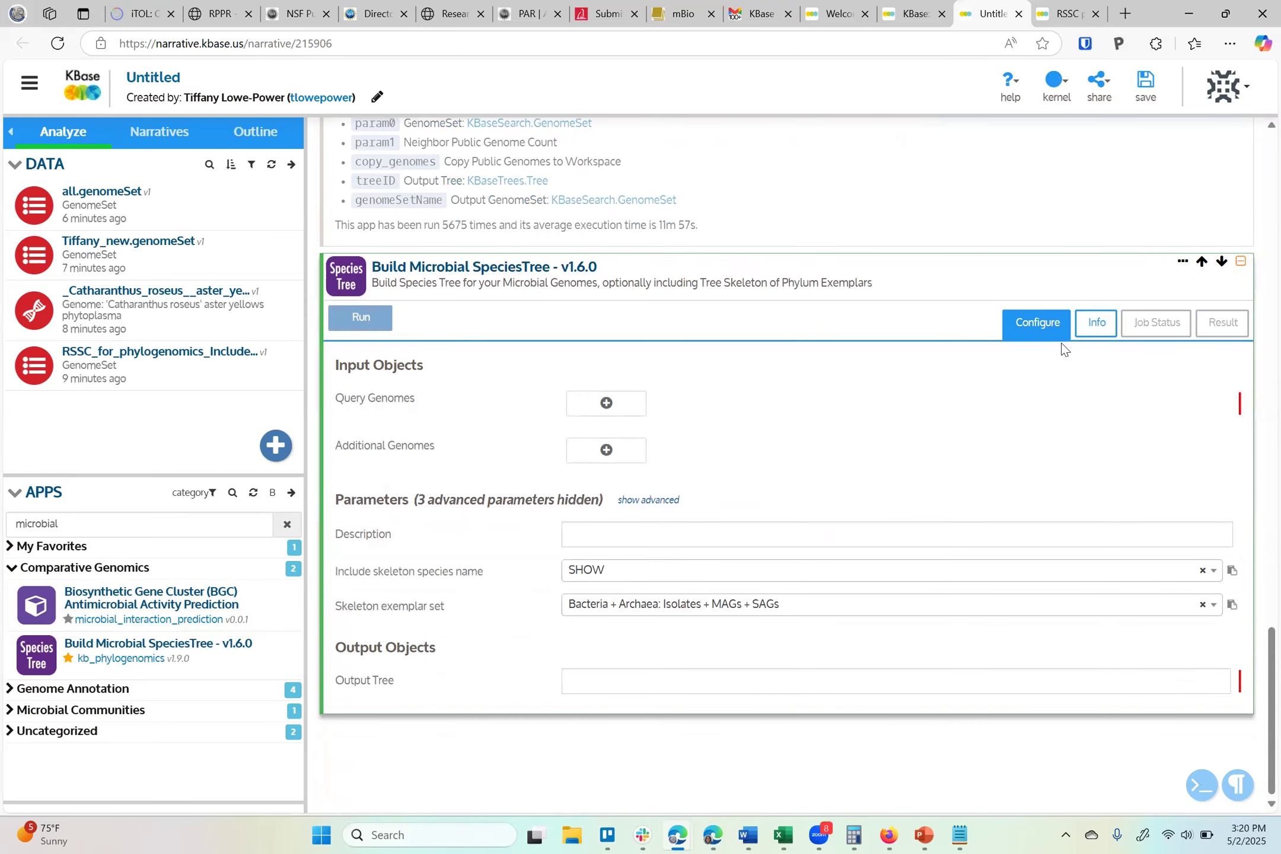
pyautogui.click(1112, 330)
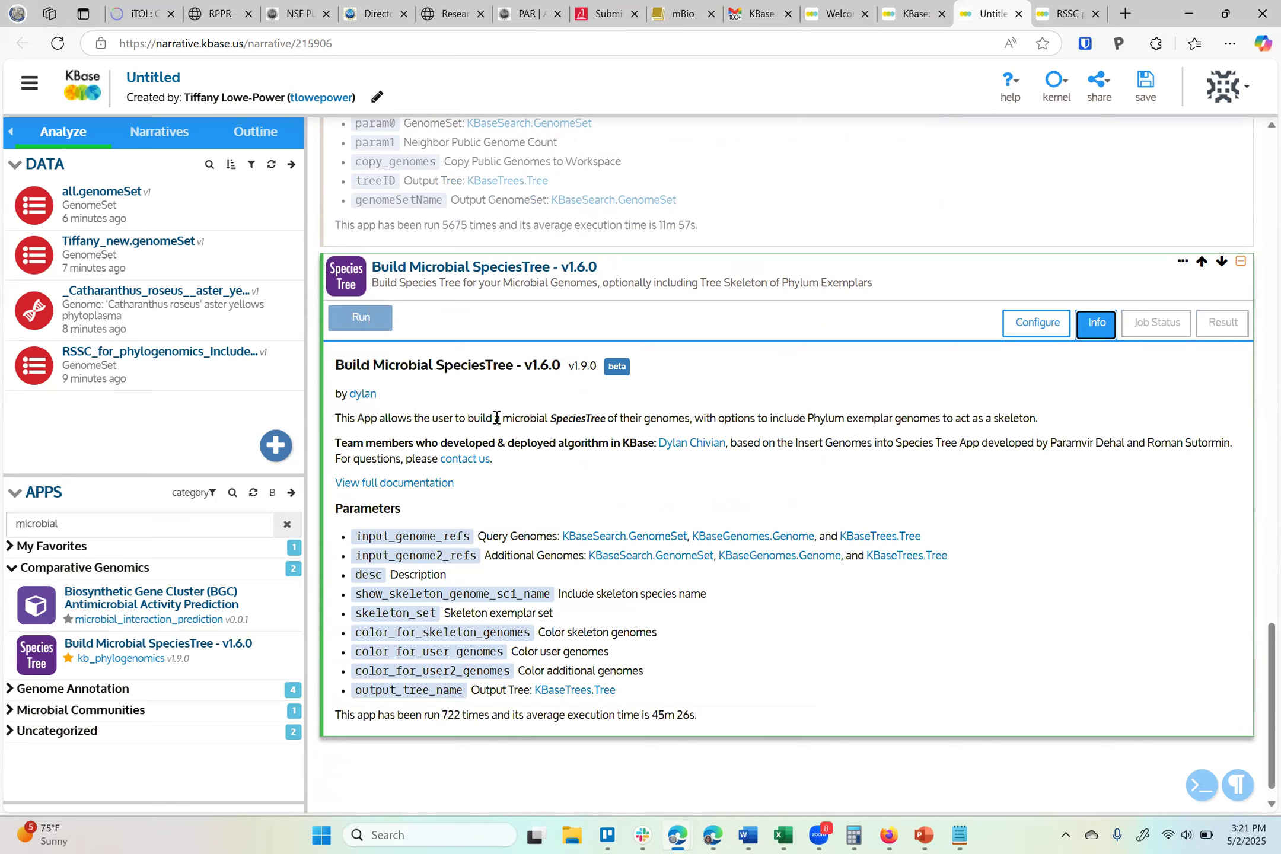
pyautogui.moveTo(497, 418); pyautogui.dragTo(552, 477)
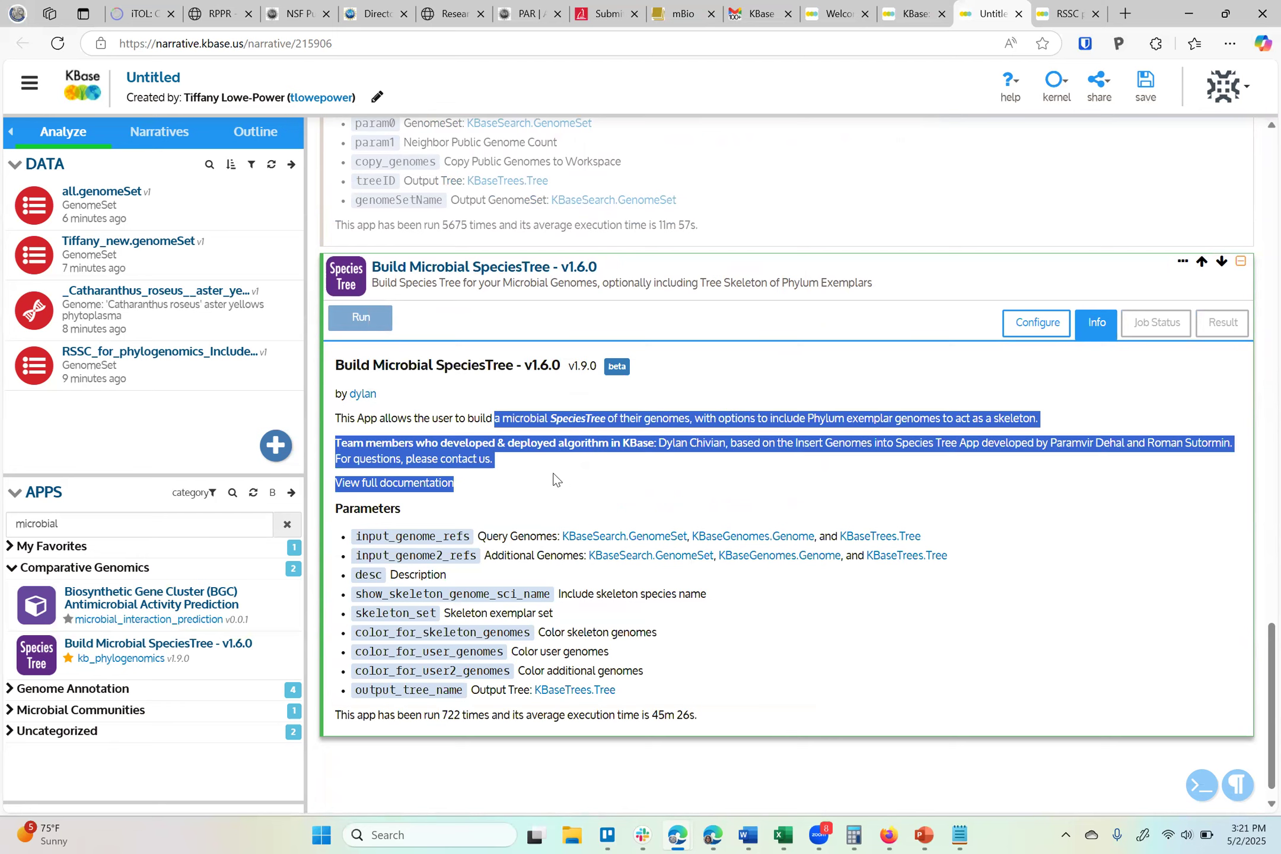
pyautogui.rightClick(488, 474)
pyautogui.click(587, 487)
pyautogui.click(430, 426)
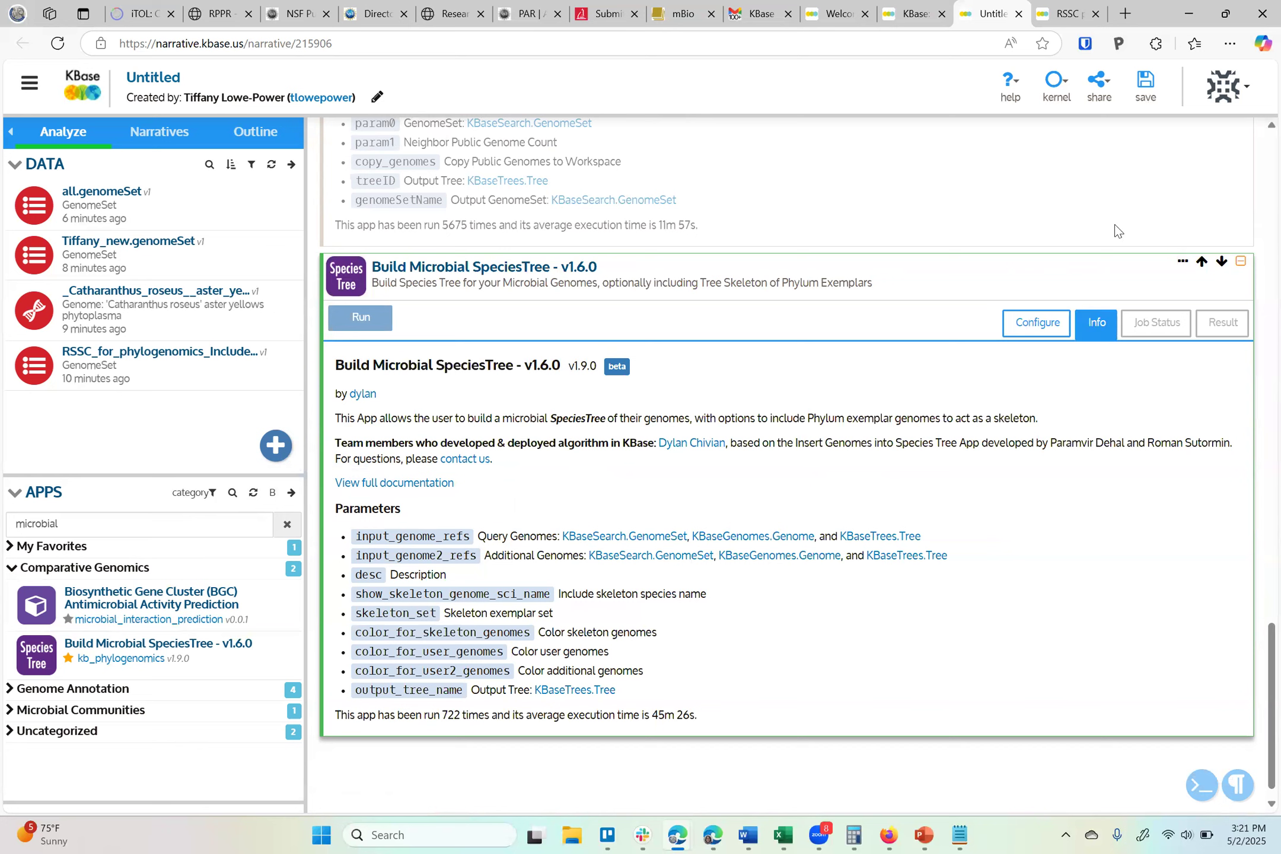
pyautogui.click(1239, 264)
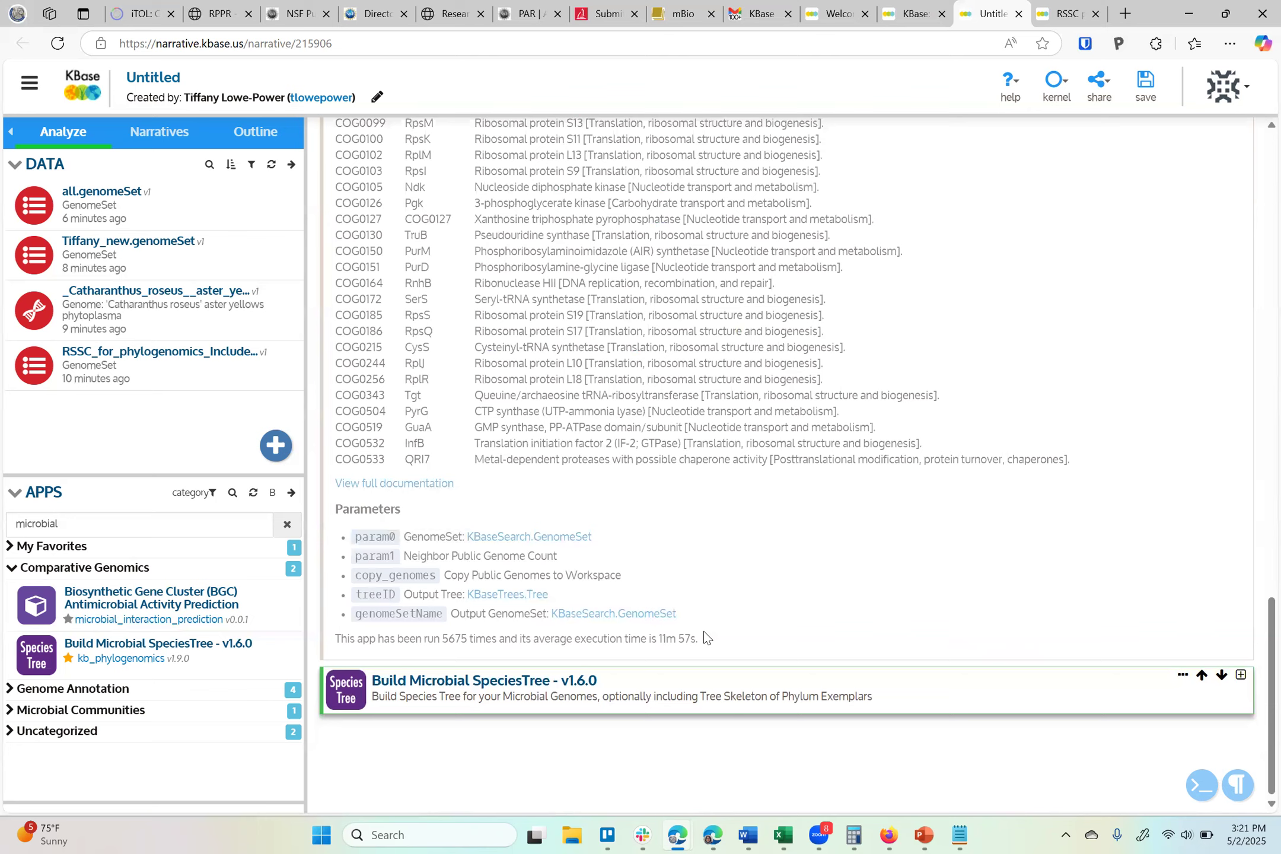
pyautogui.moveTo(706, 637); pyautogui.dragTo(533, 649)
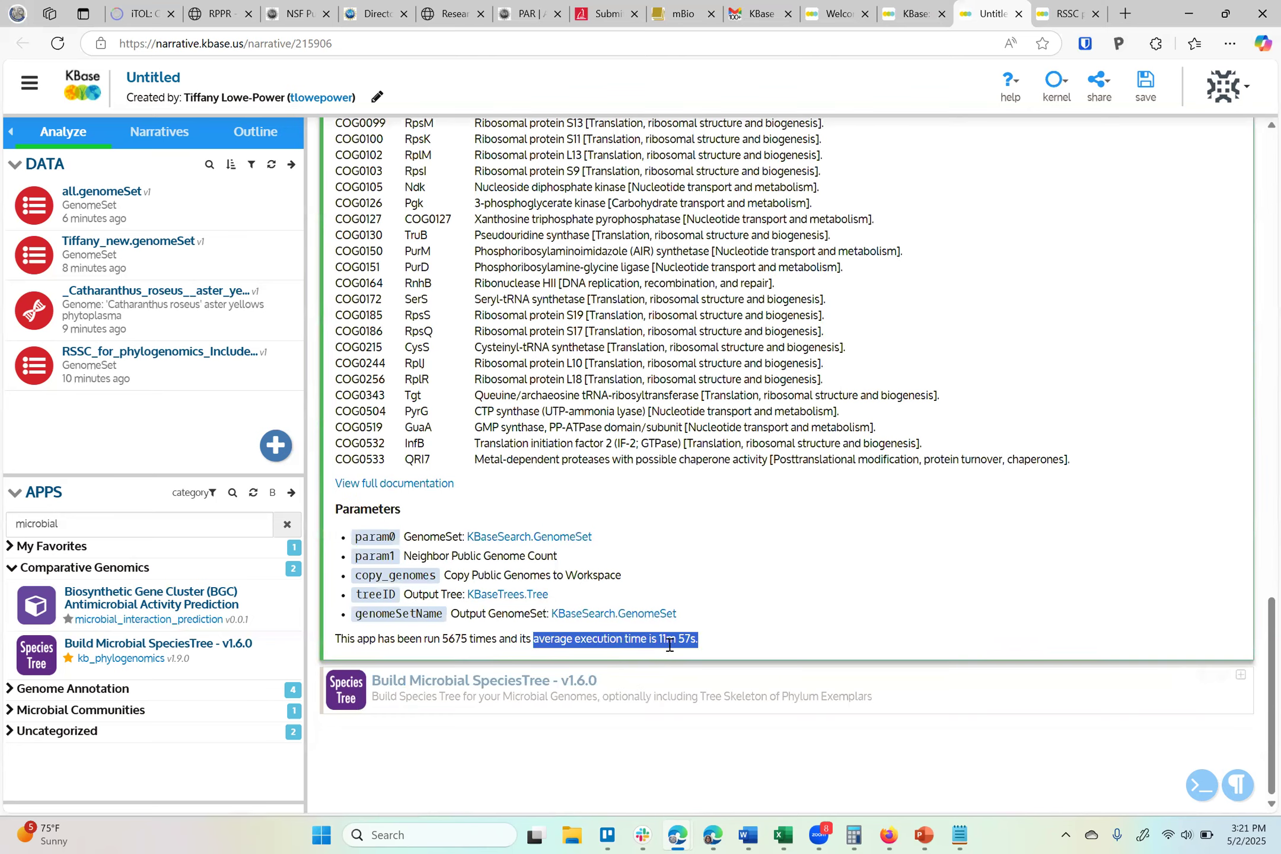
pyautogui.moveTo(662, 638); pyautogui.dragTo(711, 646)
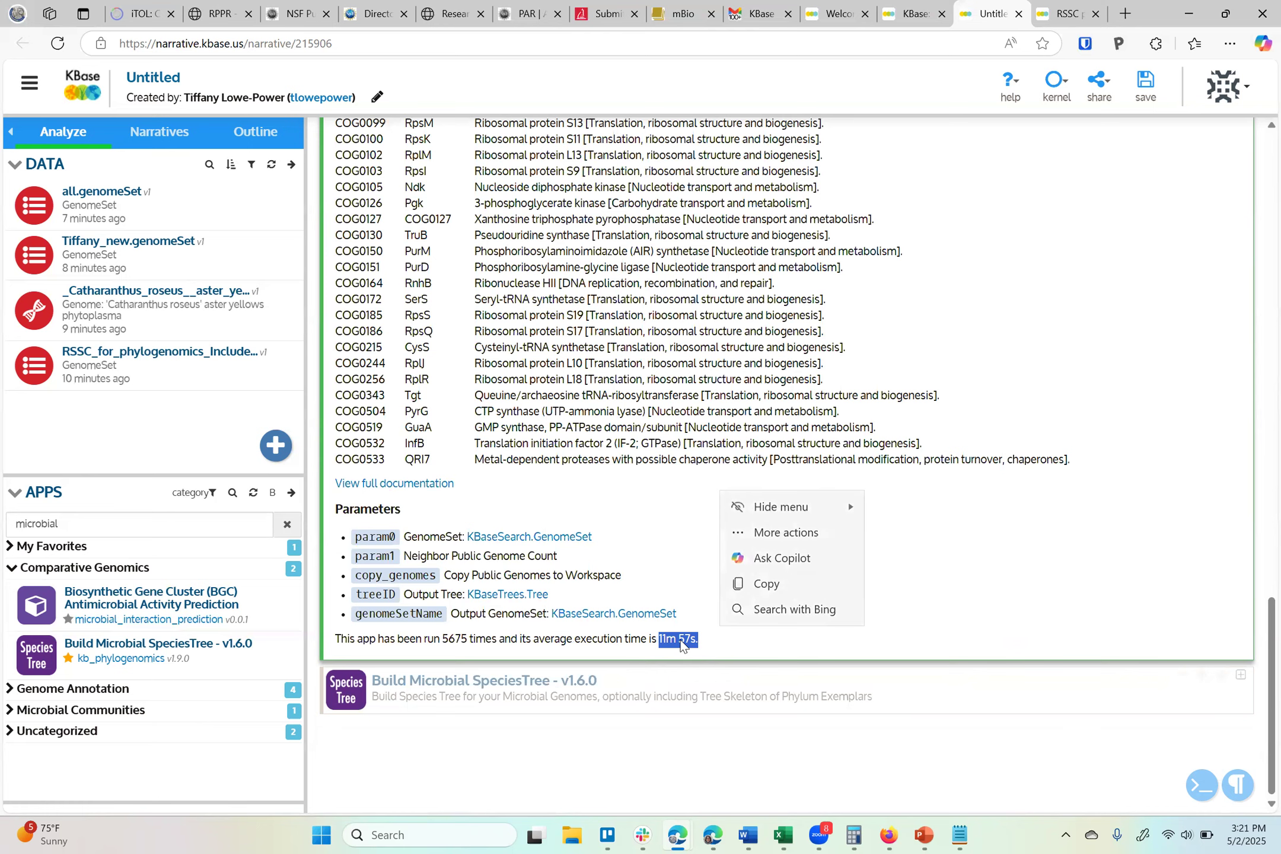
pyautogui.click(697, 676)
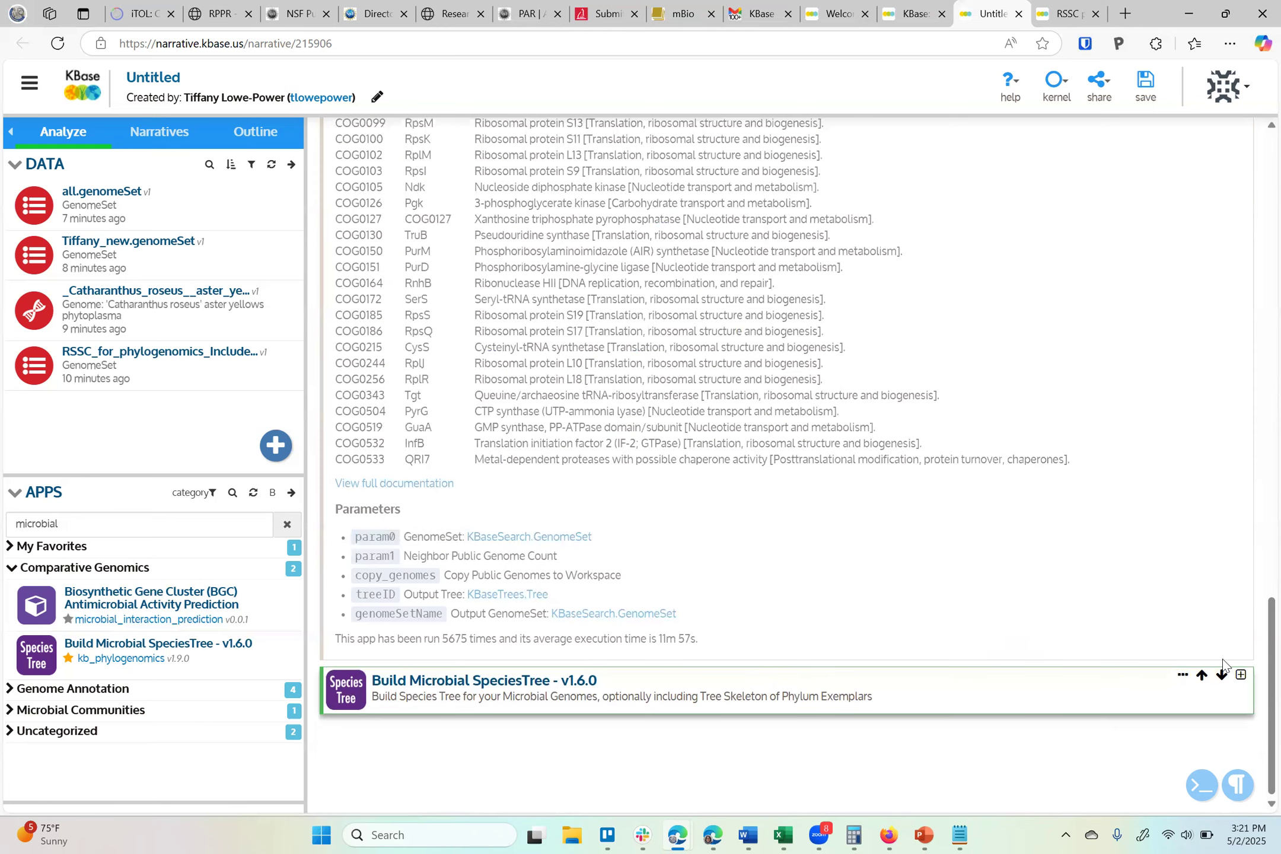
pyautogui.click(1240, 677)
pyautogui.scroll(-6, 812, 522)
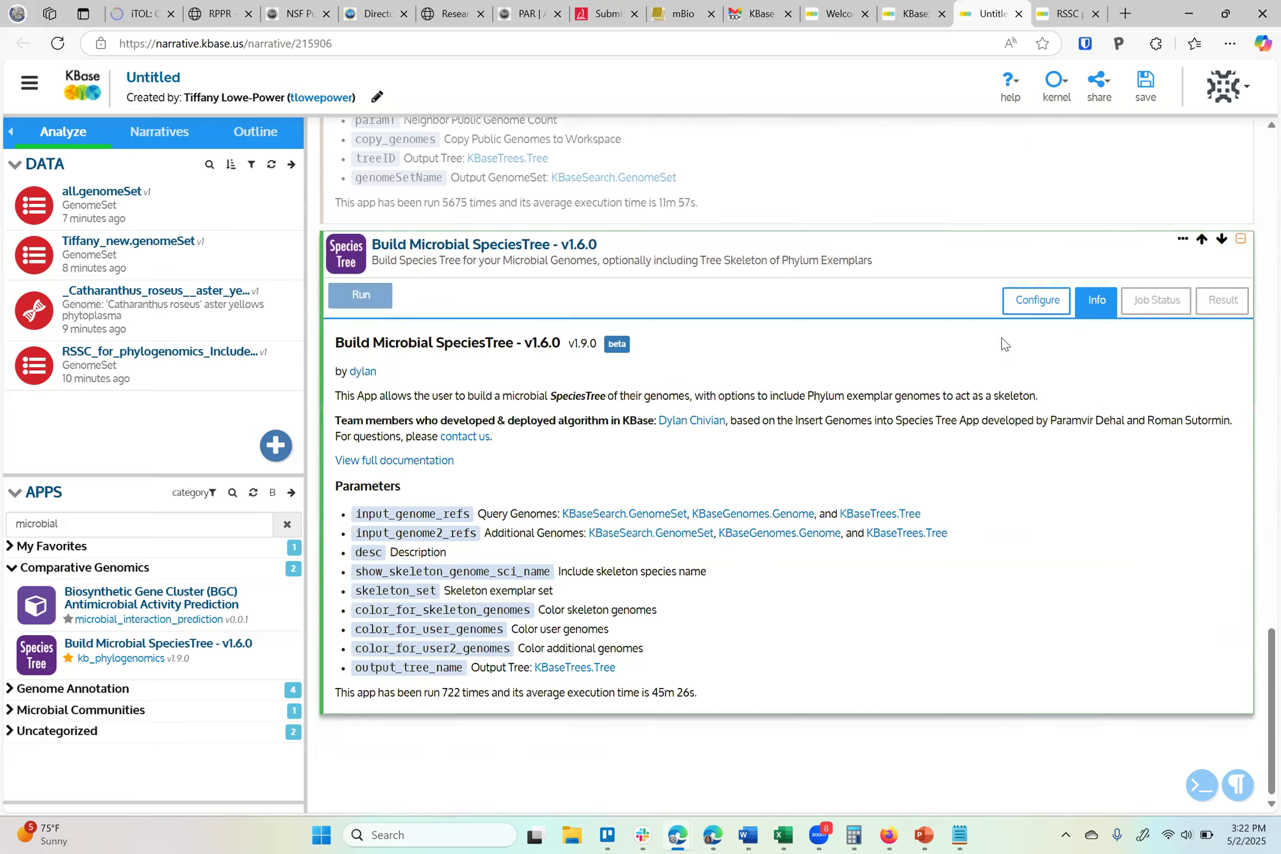
# In the Build Microbial SpeciesTree cell, set Include skeleton species name to HIDE and Skeleton exemplar set to None
pyautogui.click(1025, 306)
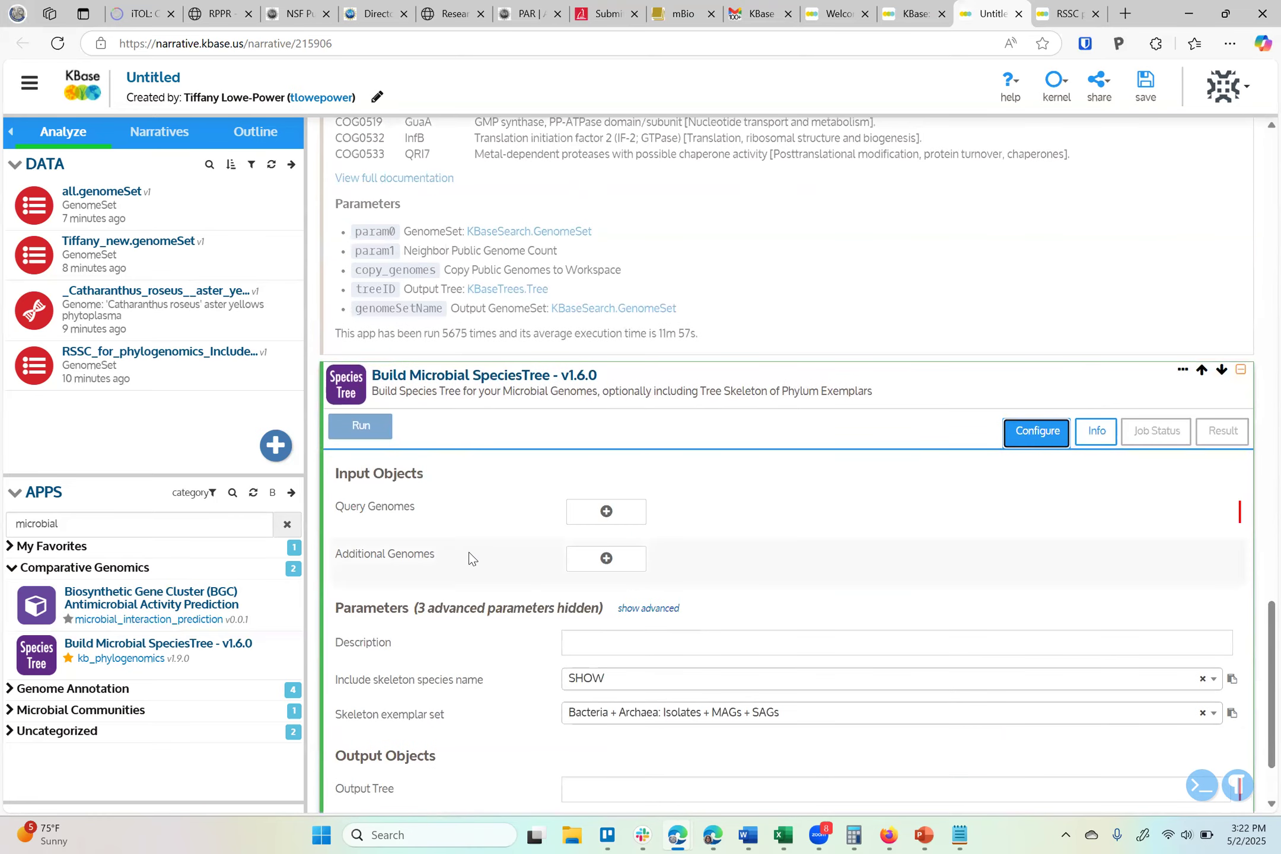
pyautogui.scroll(-2, 458, 575)
pyautogui.click(614, 580)
pyautogui.click(584, 618)
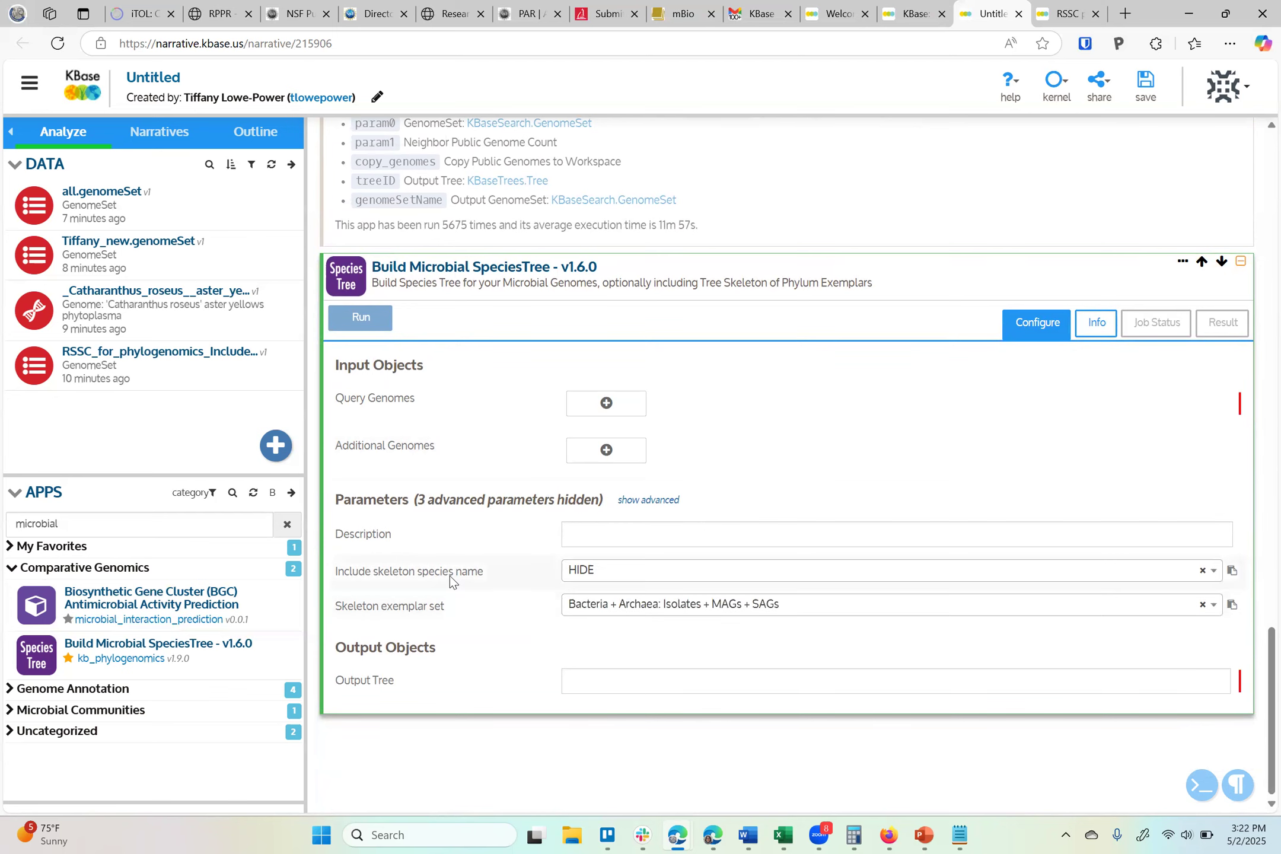
pyautogui.click(627, 623)
pyautogui.click(601, 656)
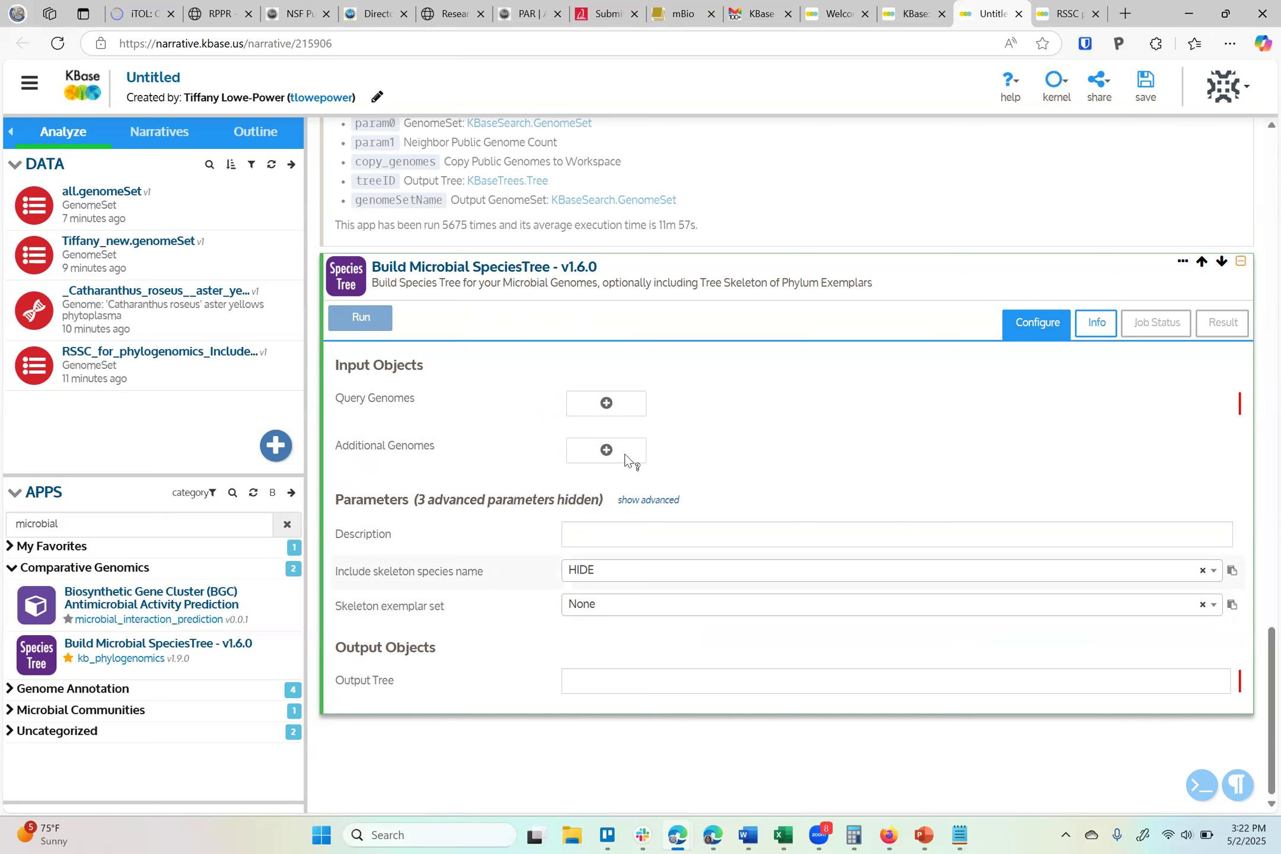
pyautogui.doubleClick(815, 284)
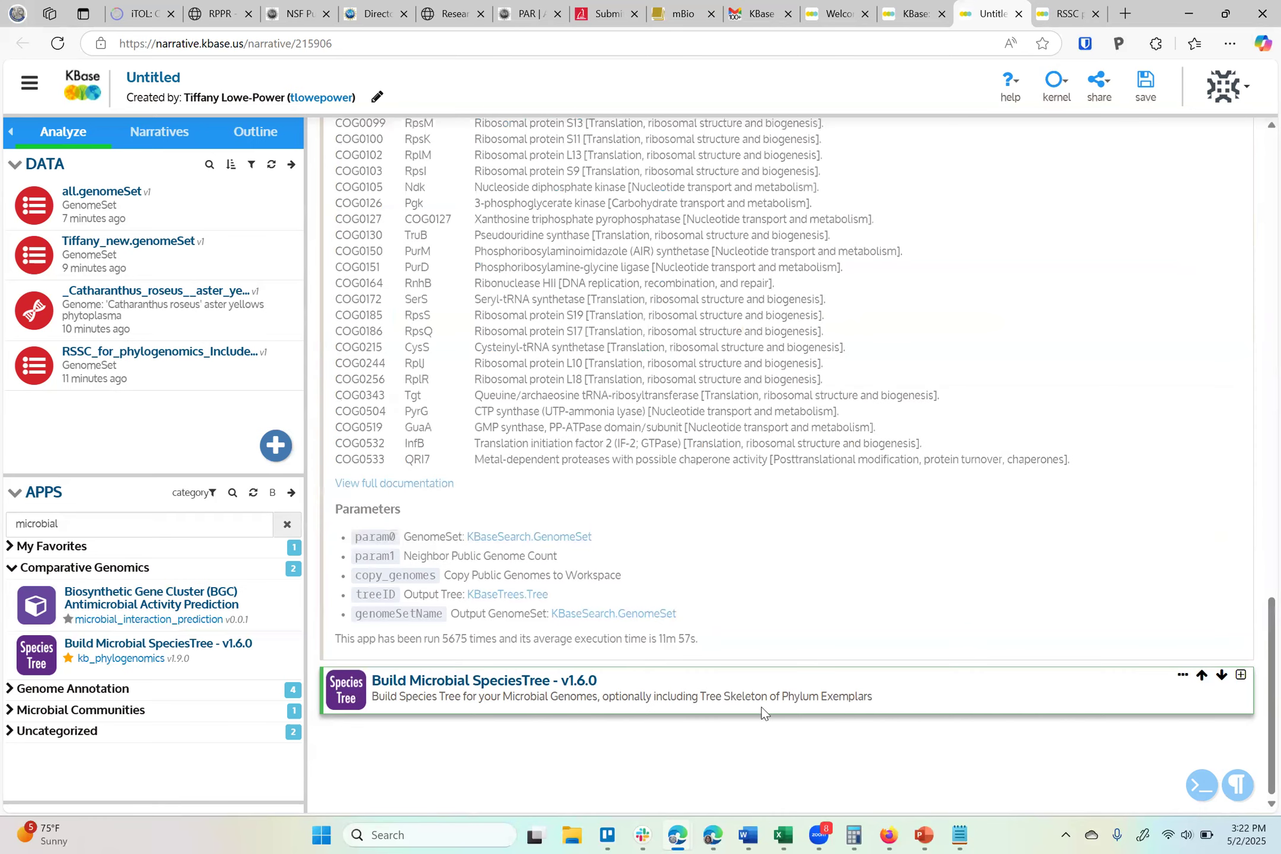
pyautogui.doubleClick(787, 698)
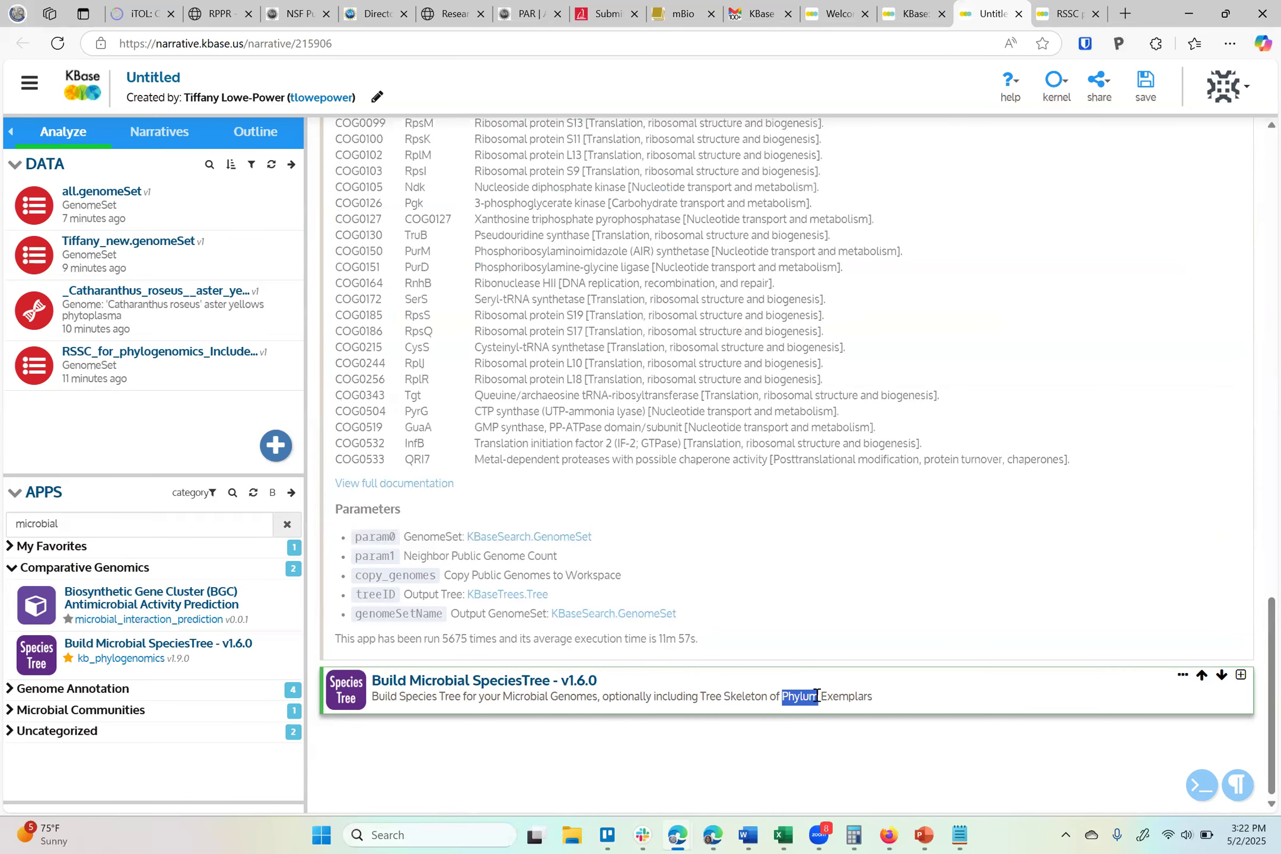
pyautogui.click(1241, 674)
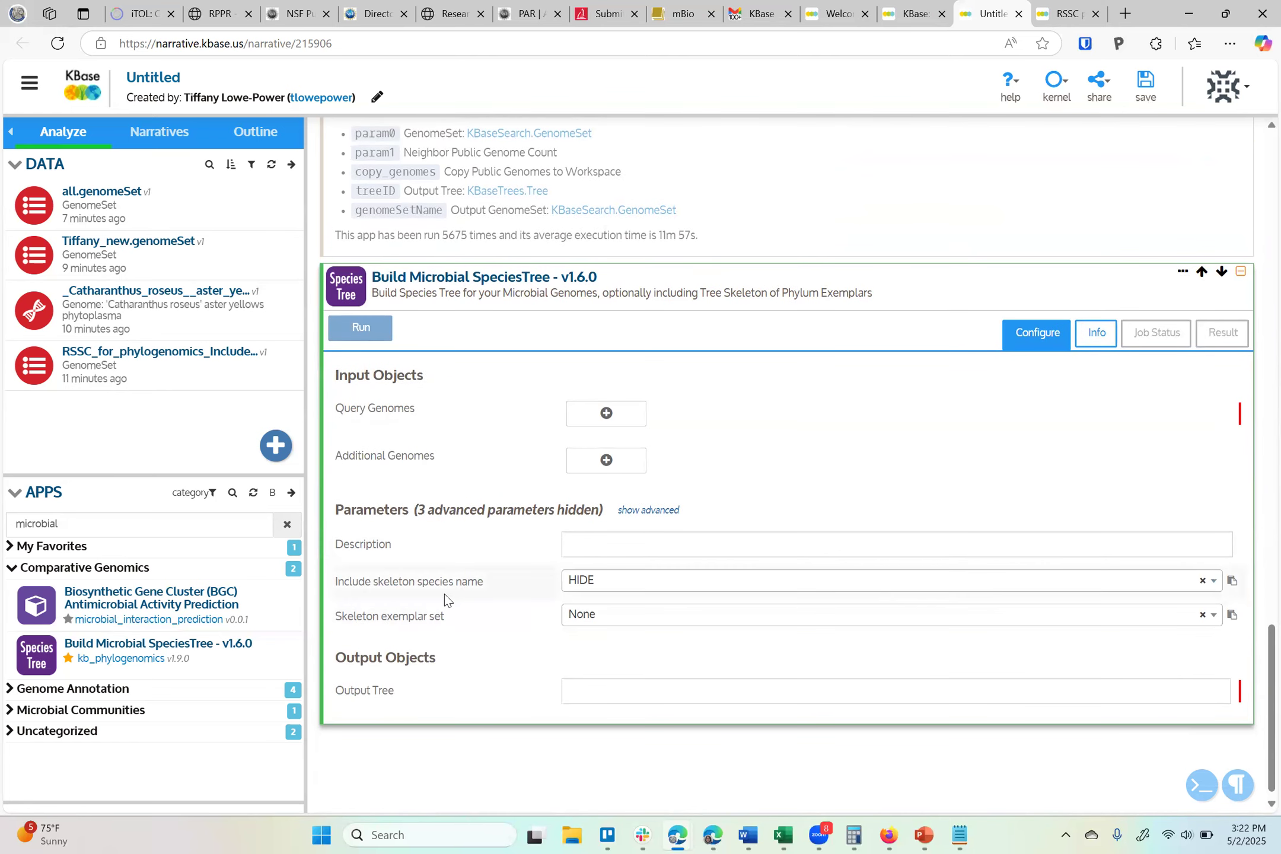
# Add Tiffany_new.genomeSet as the Query Genomes input of the Build Microbial SpeciesTree cell
pyautogui.moveTo(417, 618)
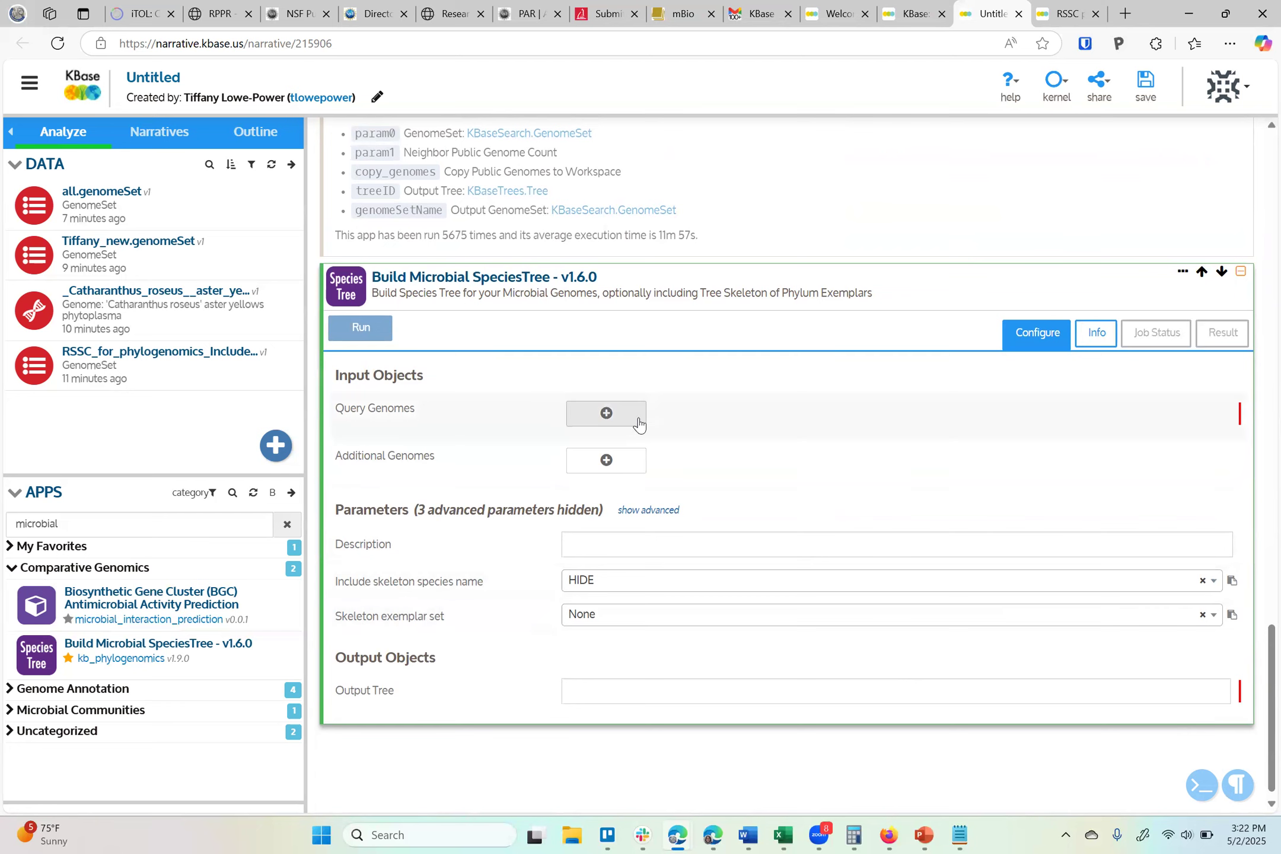
pyautogui.click(611, 461)
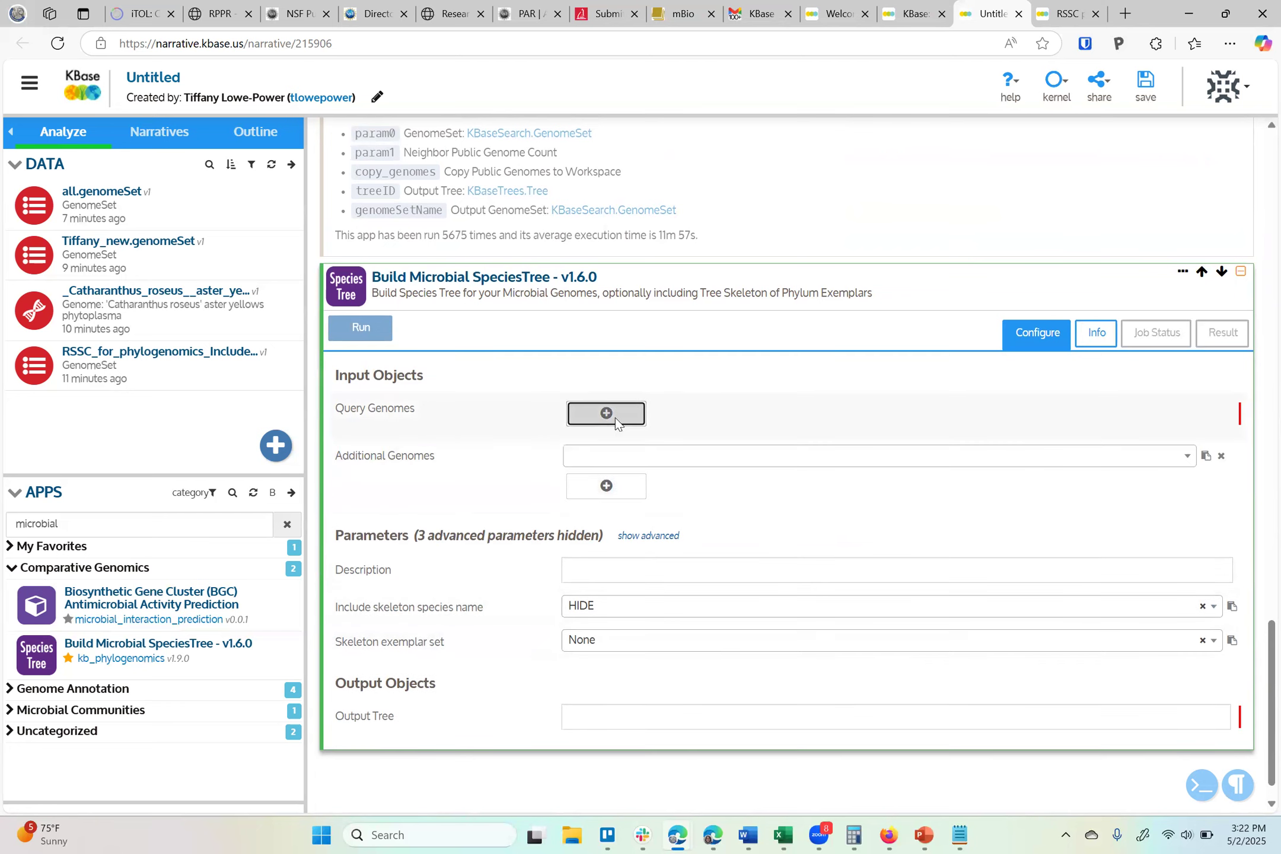
pyautogui.click(616, 419)
pyautogui.click(634, 415)
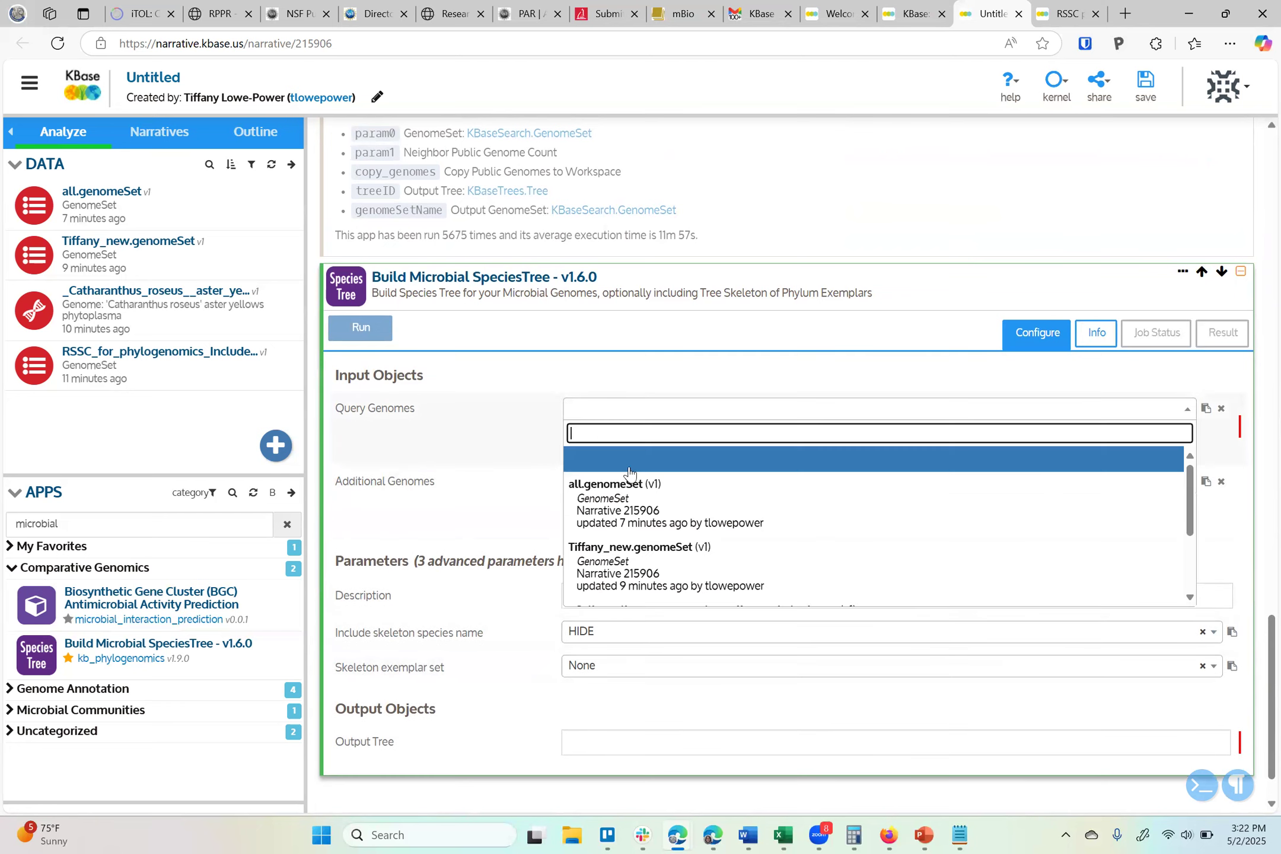
pyautogui.click(630, 540)
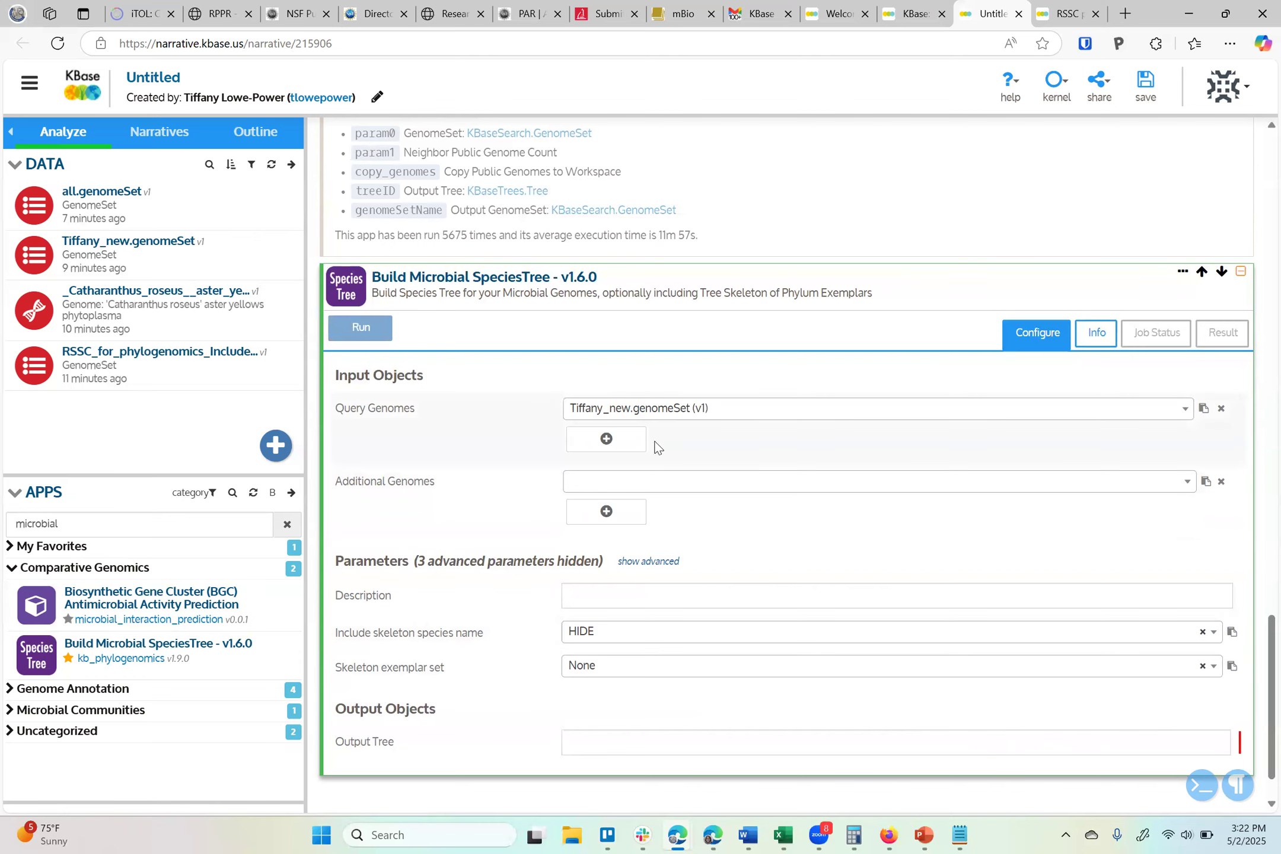
# Cancel the running Insert Set of Genomes Into SpeciesTree job and switch to the RSSC phylogenomics narrative tab
pyautogui.scroll(3, 662, 424)
pyautogui.scroll(10, 663, 424)
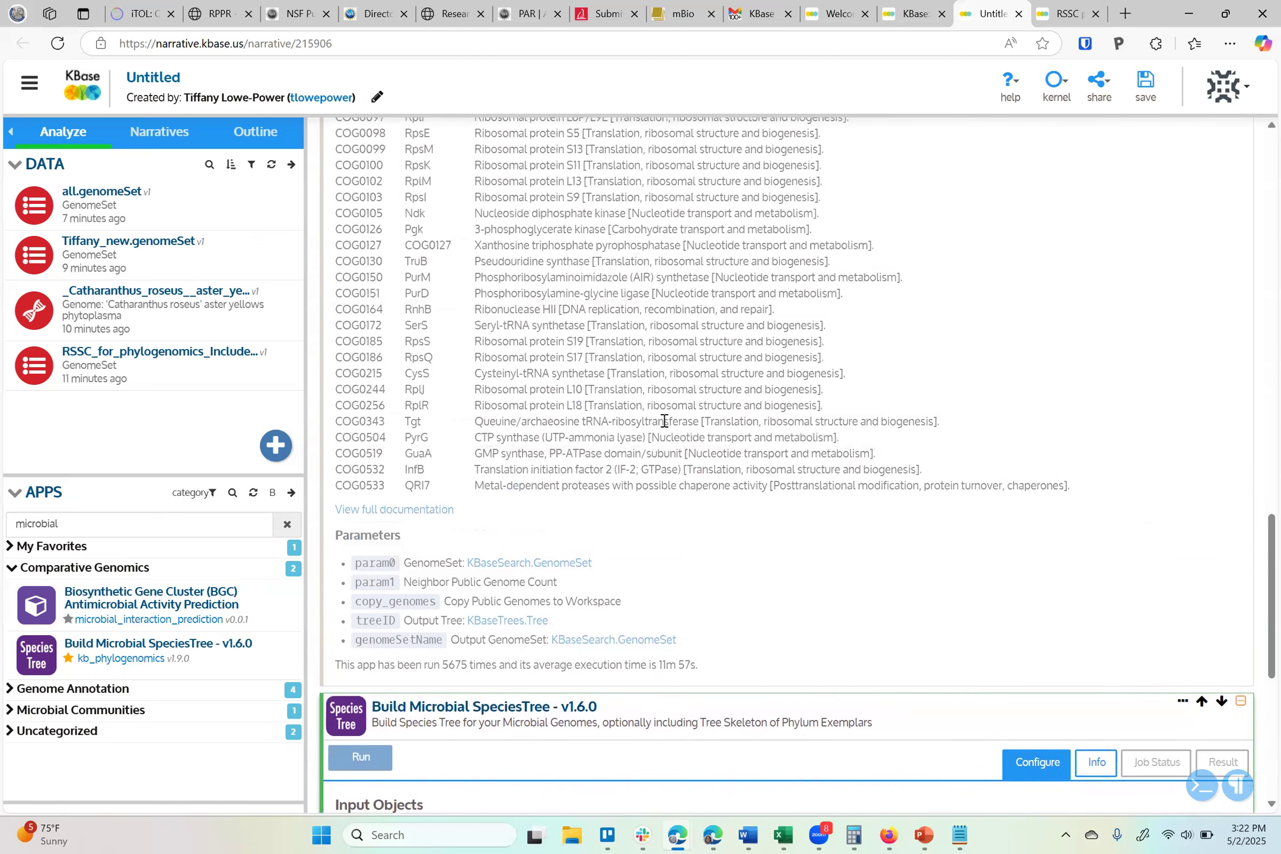
pyautogui.scroll(3, 581, 129)
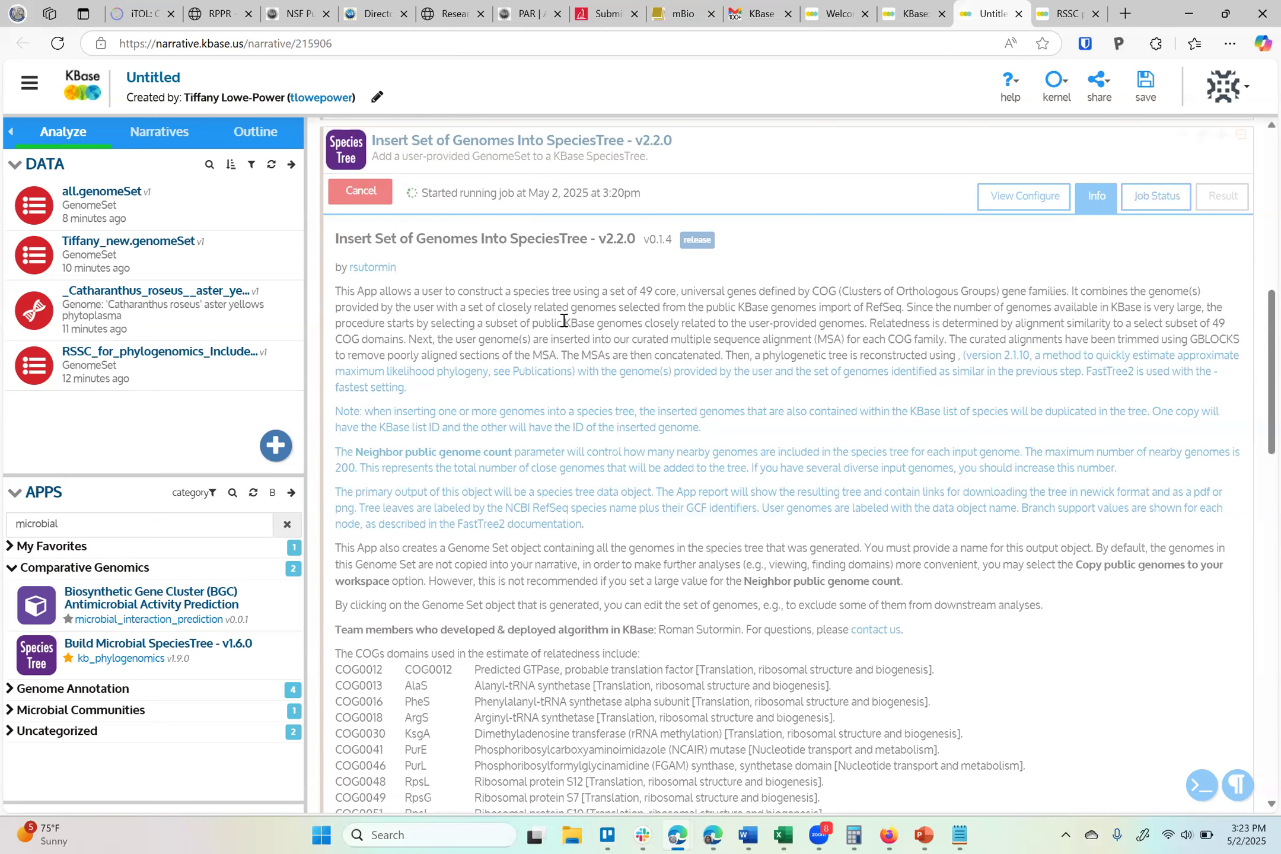
pyautogui.click(1240, 137)
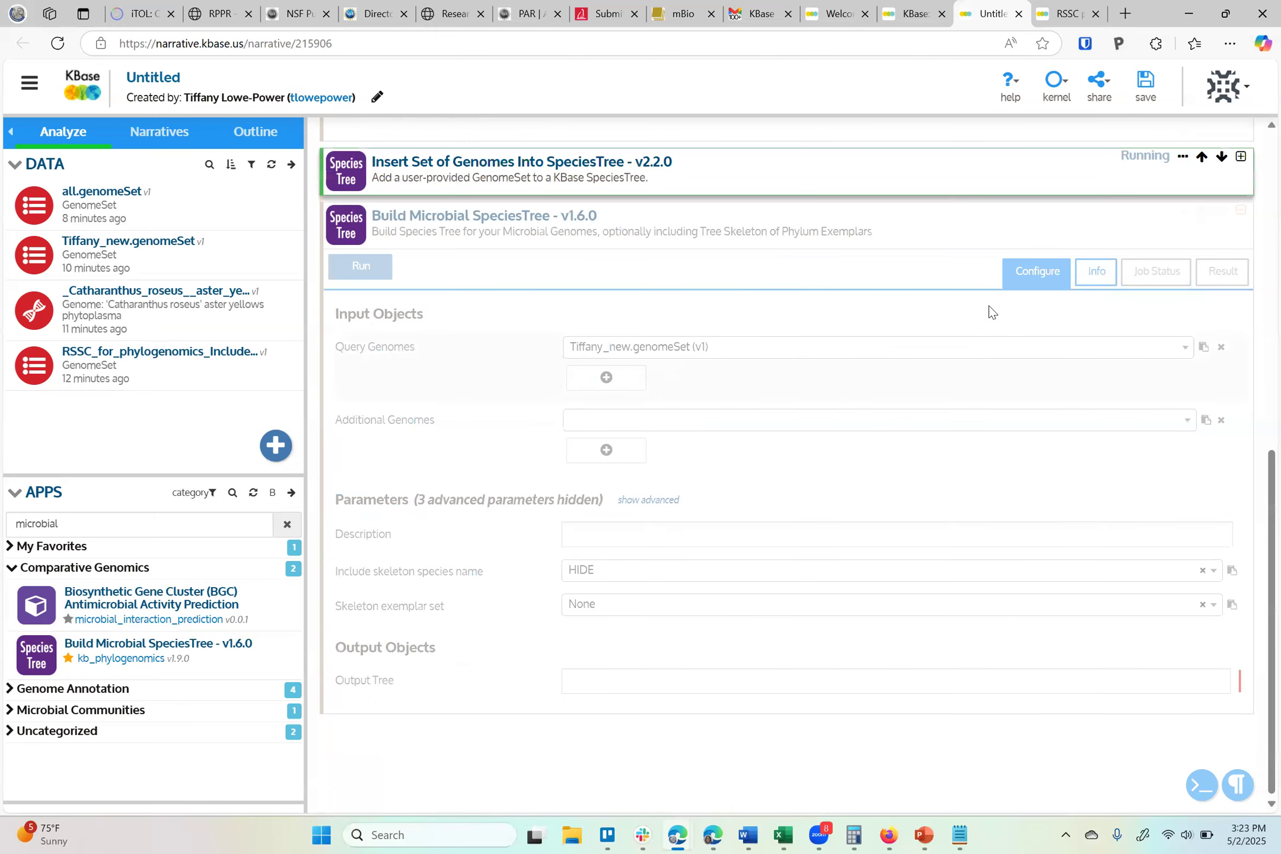
pyautogui.click(1240, 156)
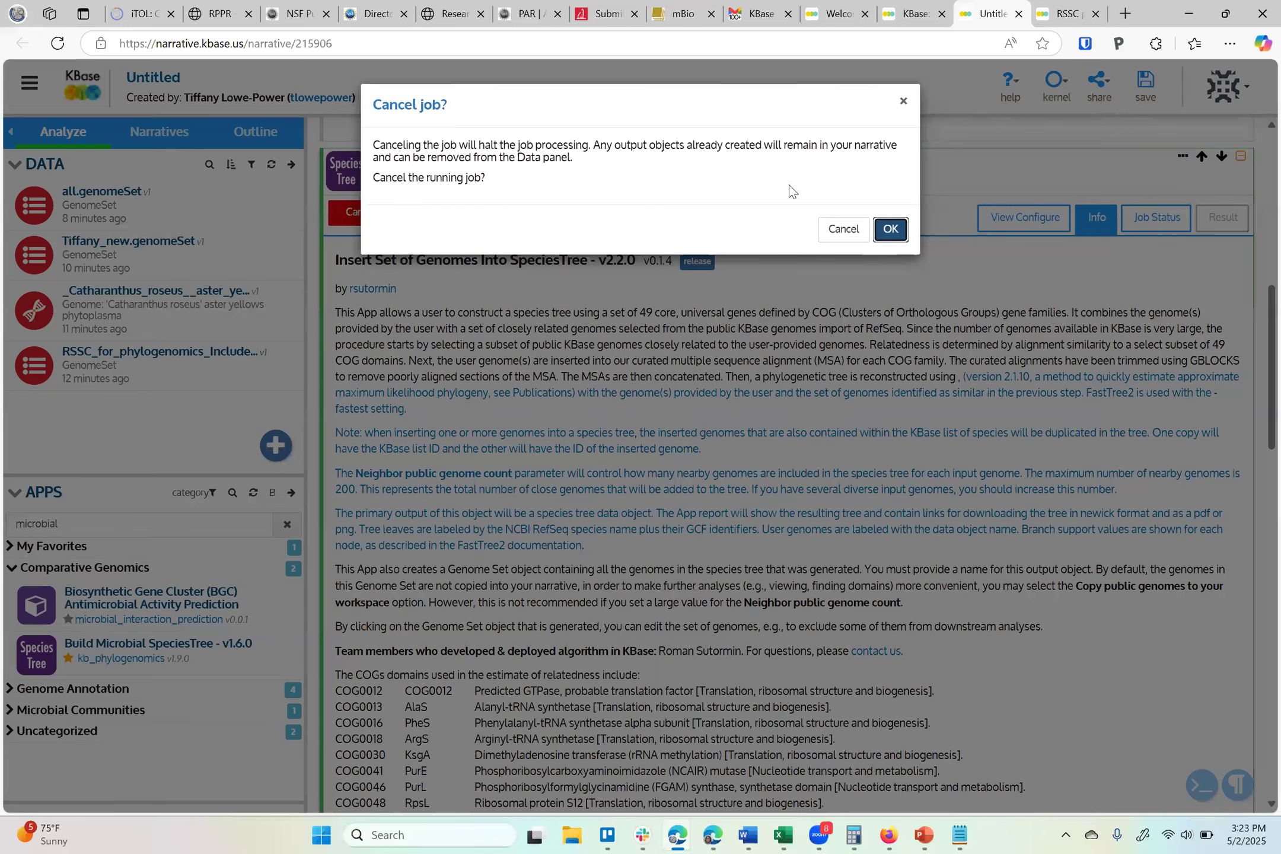
pyautogui.press('Return')
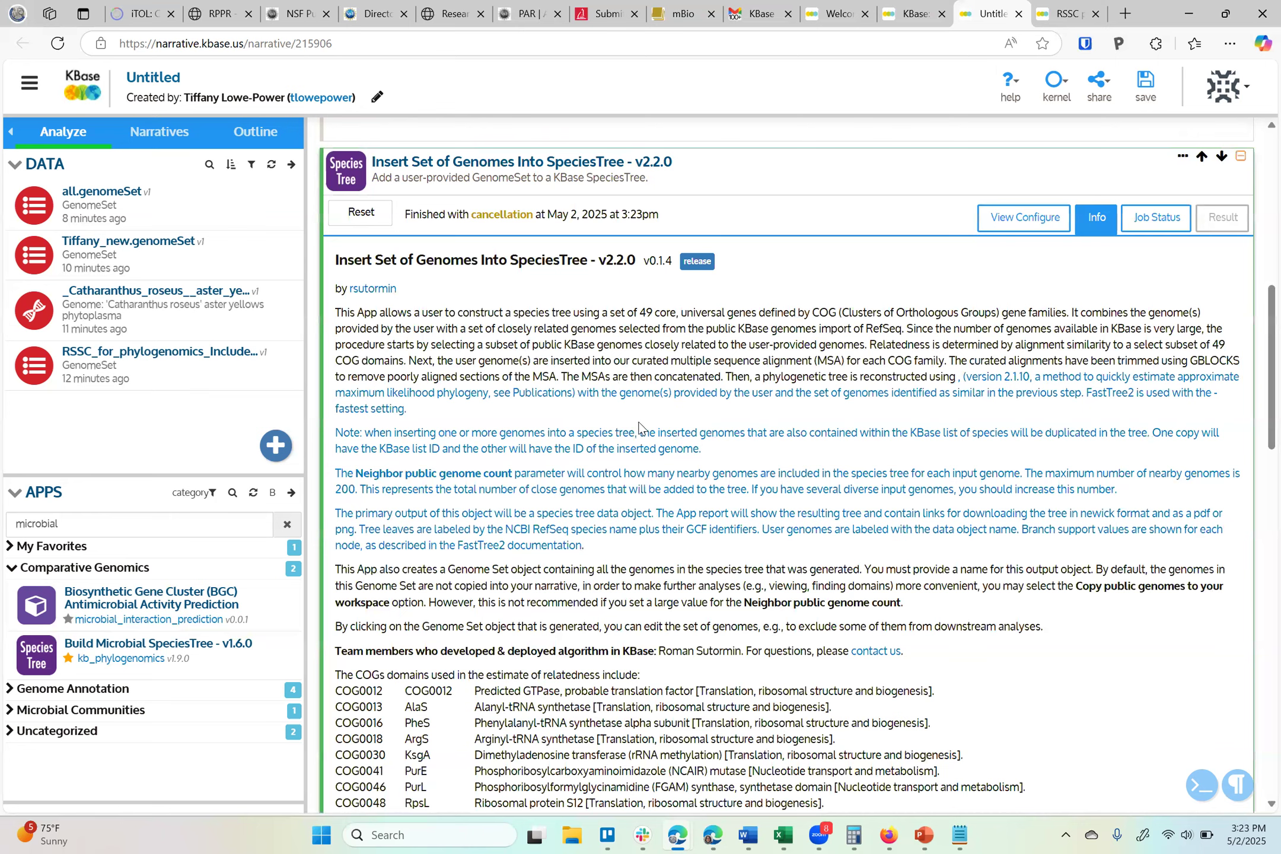
pyautogui.hotkey('ctrl', 'Tab')
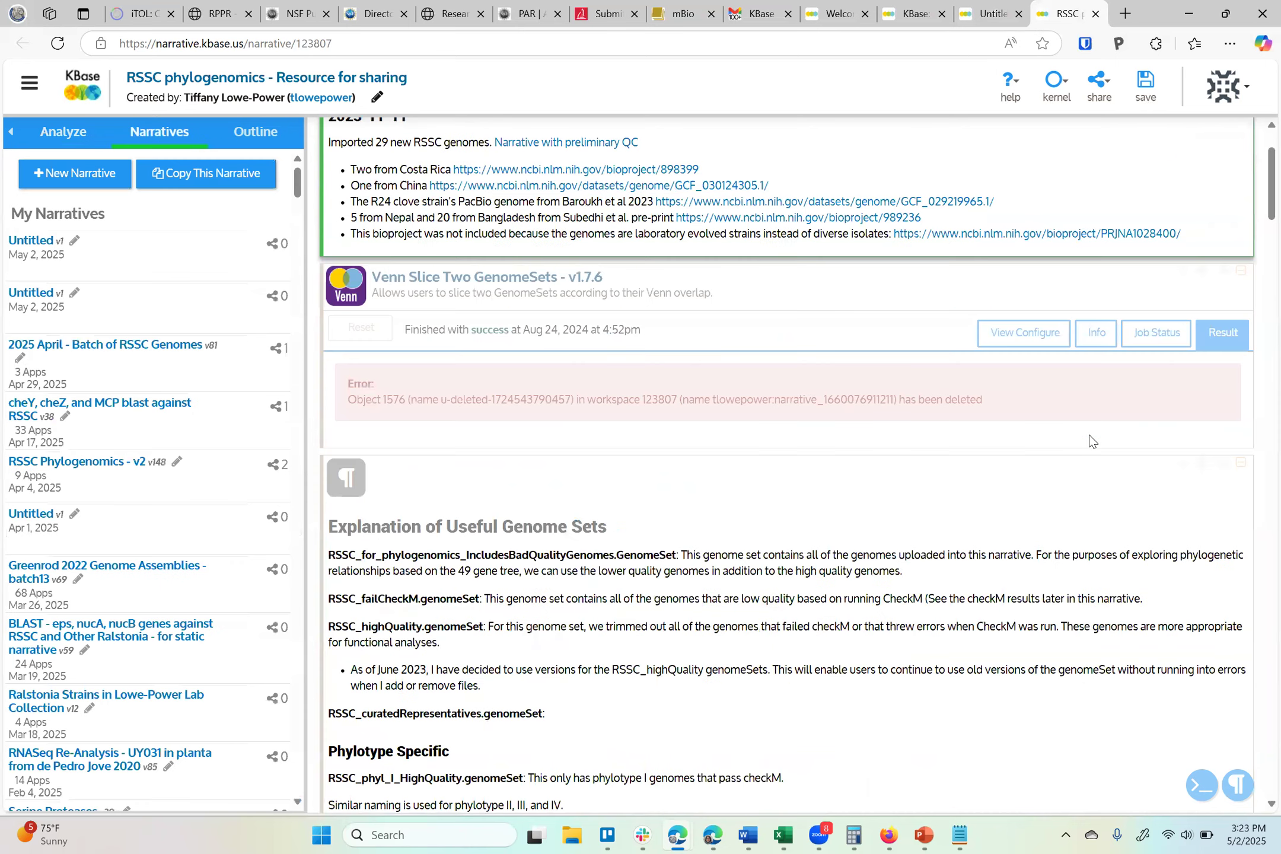
# Scroll the RSSC phylogenomics narrative to the Insert Set of Genomes Into SpeciesTree report and hide the side panel
pyautogui.scroll(-10, 1089, 439)
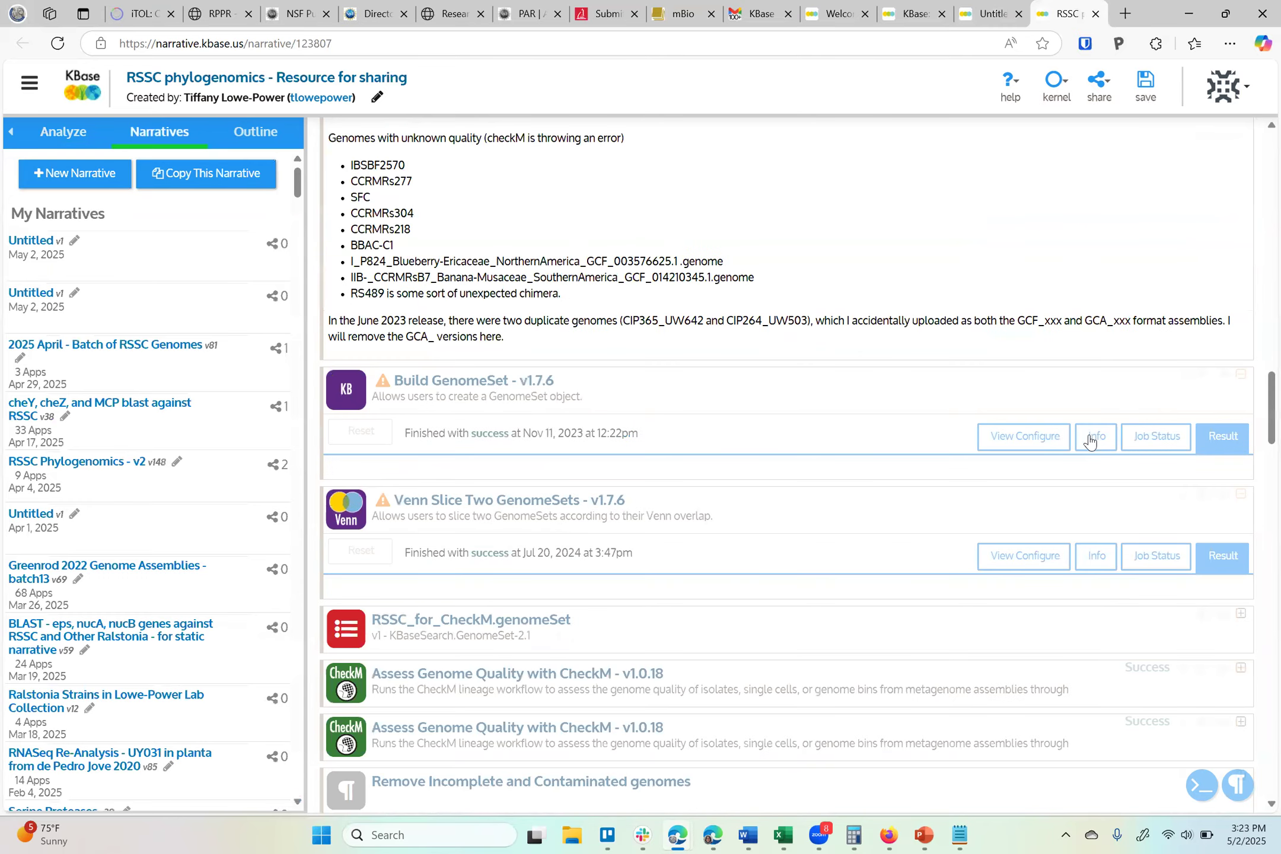
pyautogui.scroll(-15, 1089, 439)
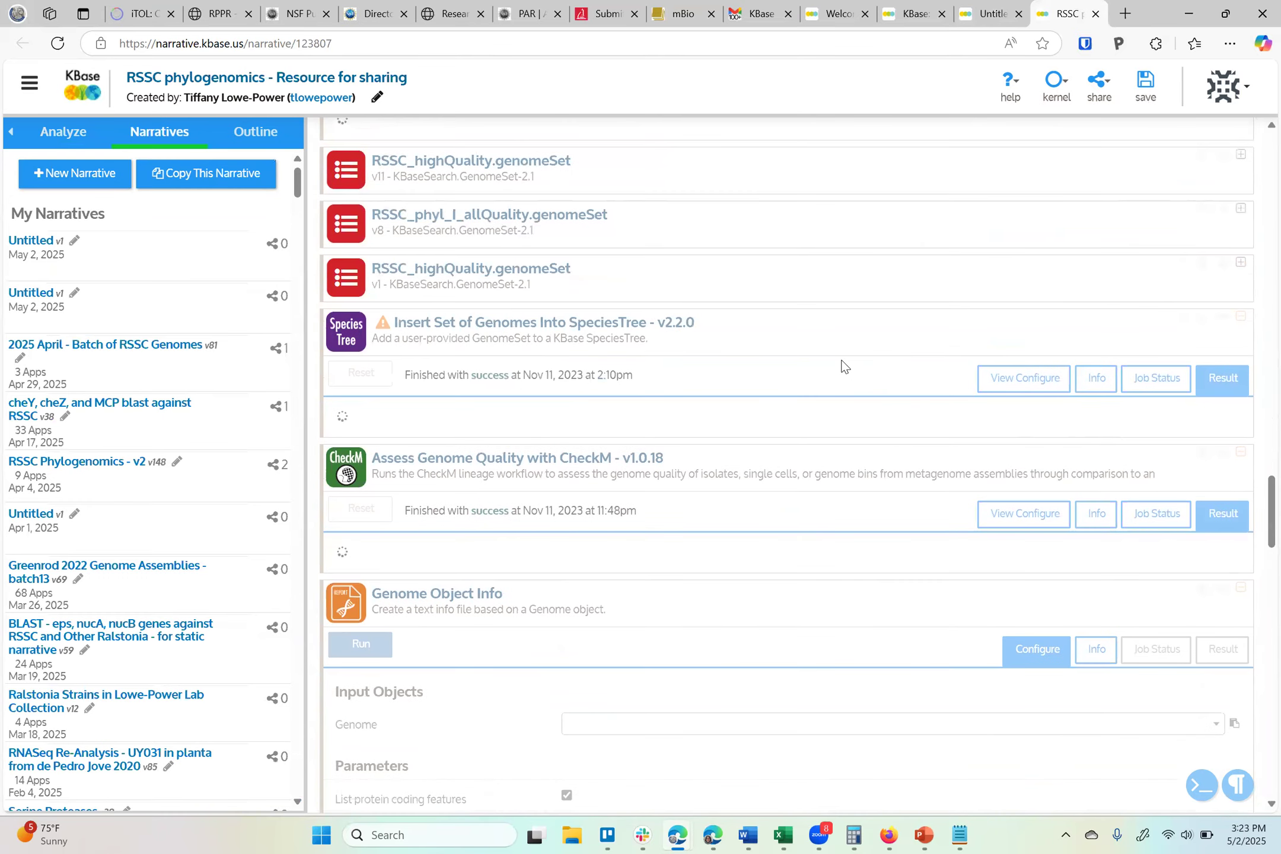
pyautogui.scroll(4, 724, 510)
pyautogui.scroll(-2, 733, 522)
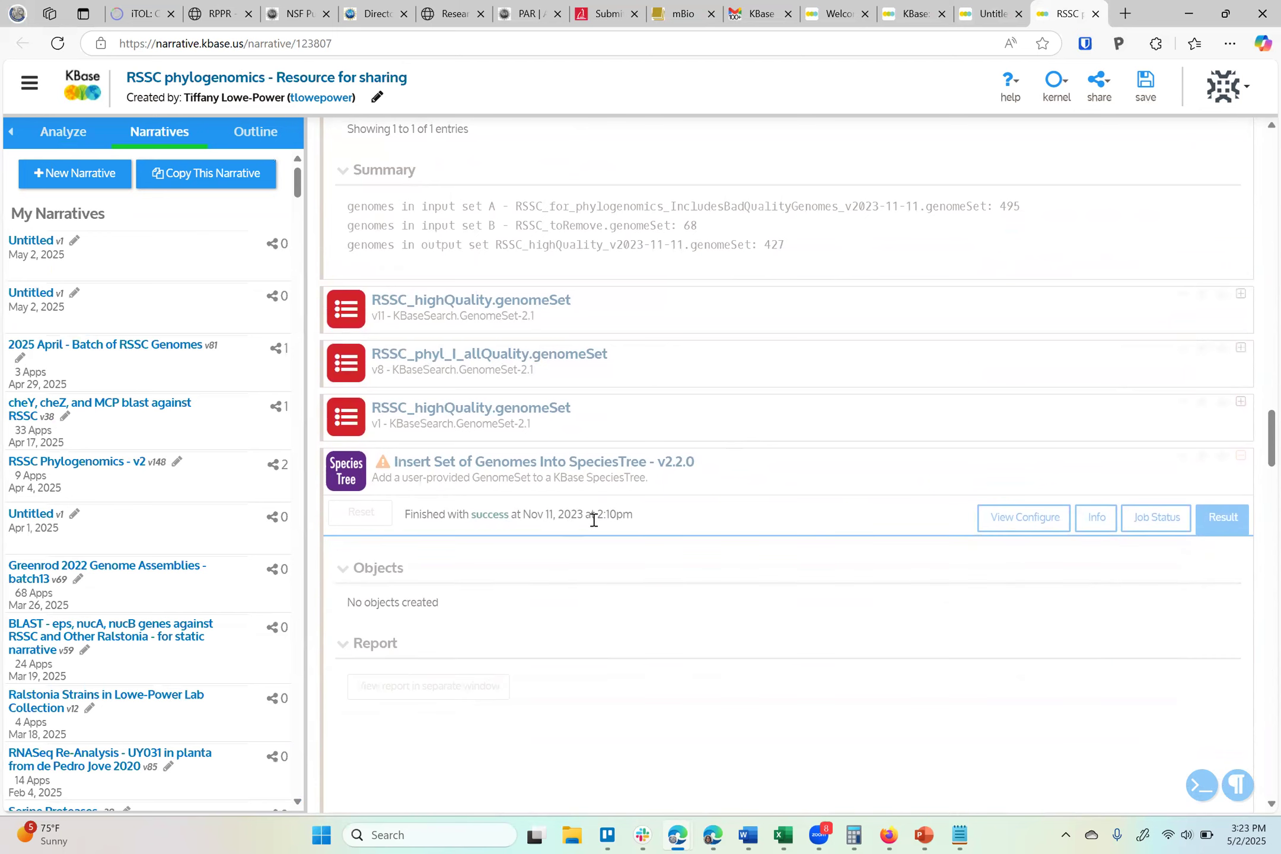
pyautogui.scroll(-5, 730, 490)
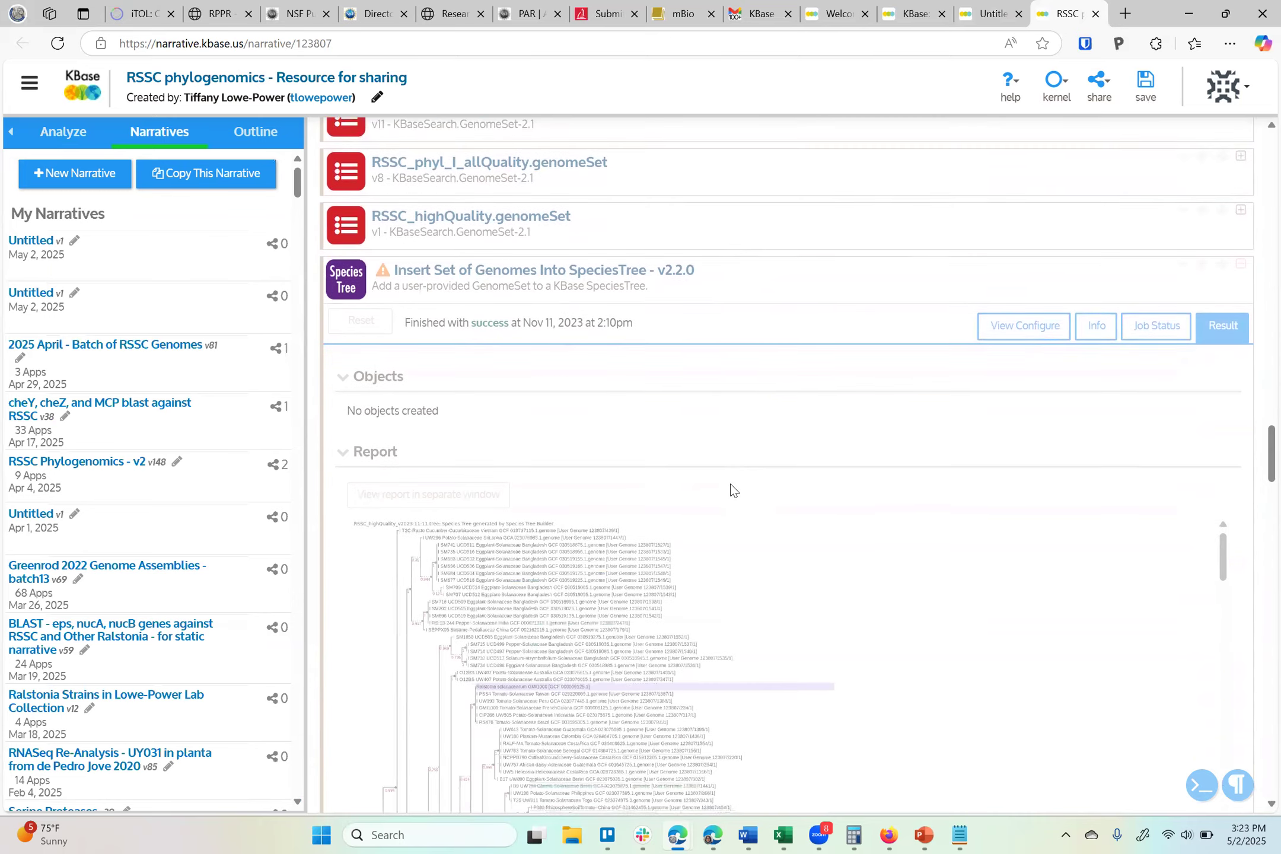
pyautogui.click(9, 135)
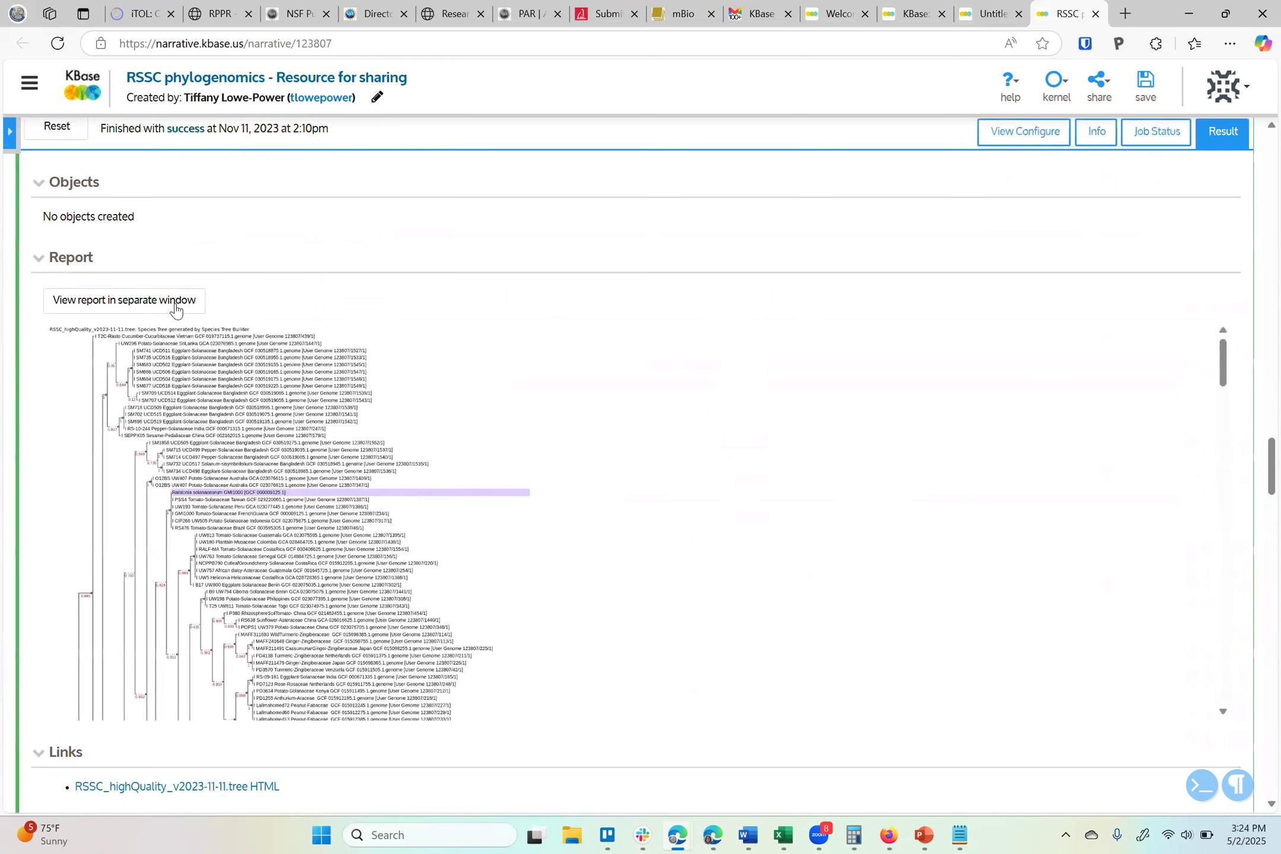
# Open the species tree report in a separate window, scroll through the tree, and return to the narrative tab
pyautogui.click(176, 313)
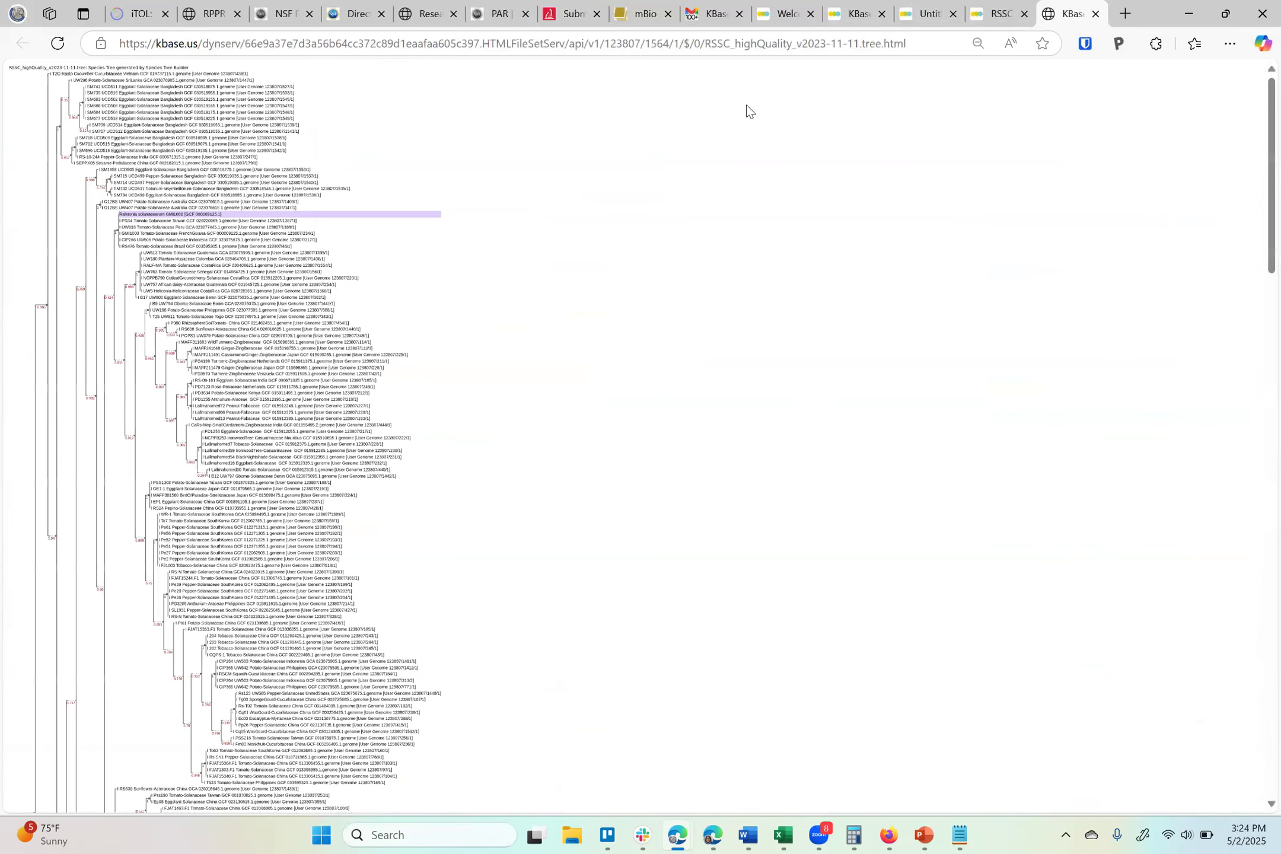
pyautogui.scroll(-20, 331, 371)
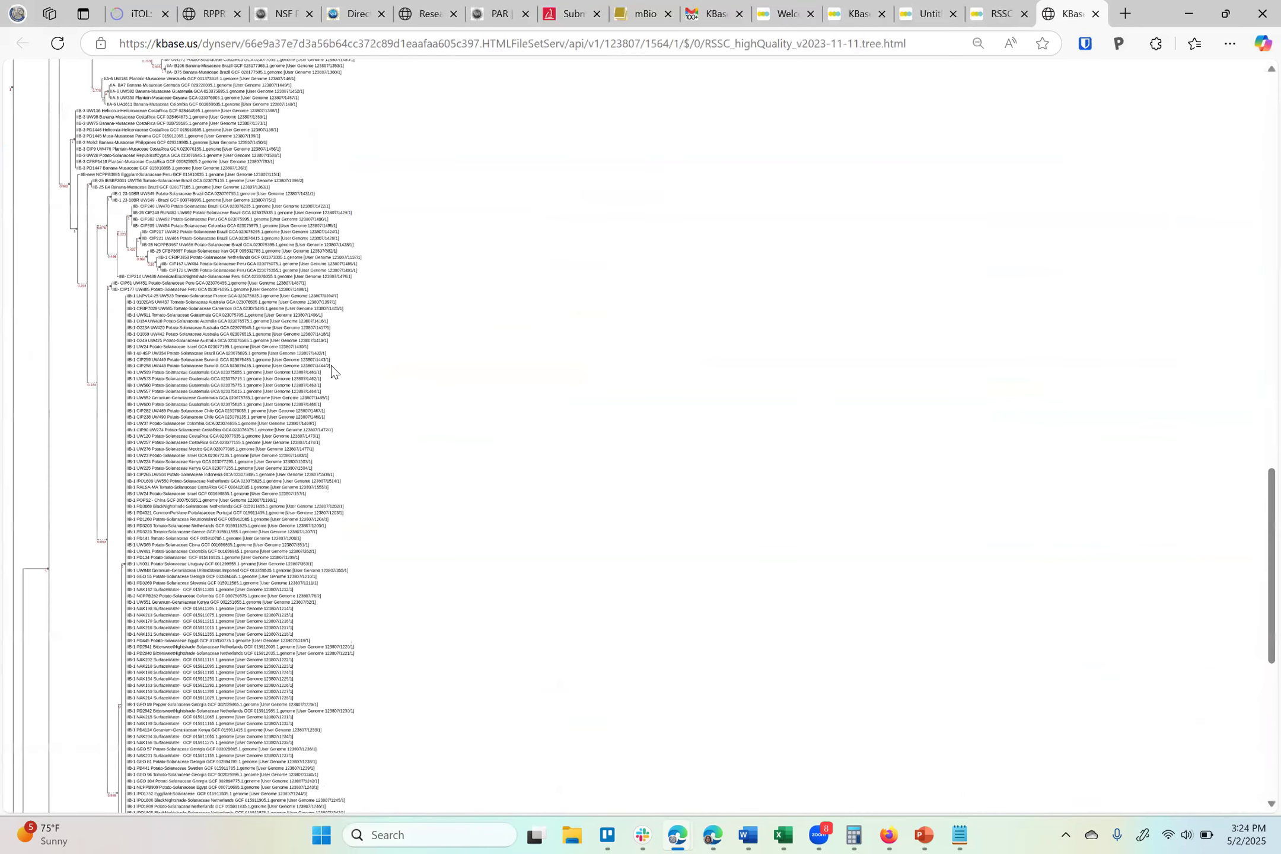
pyautogui.scroll(-8, 237, 362)
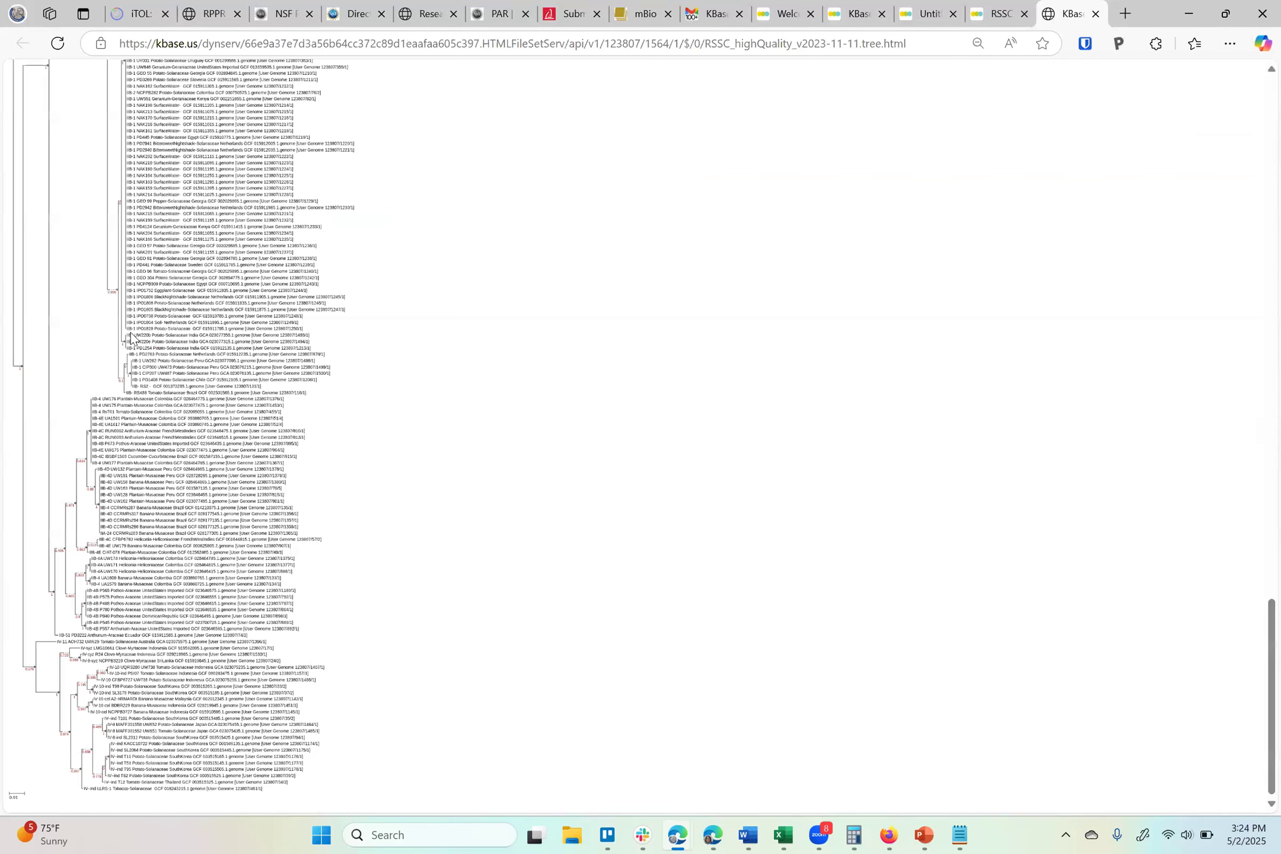
pyautogui.click(1003, 13)
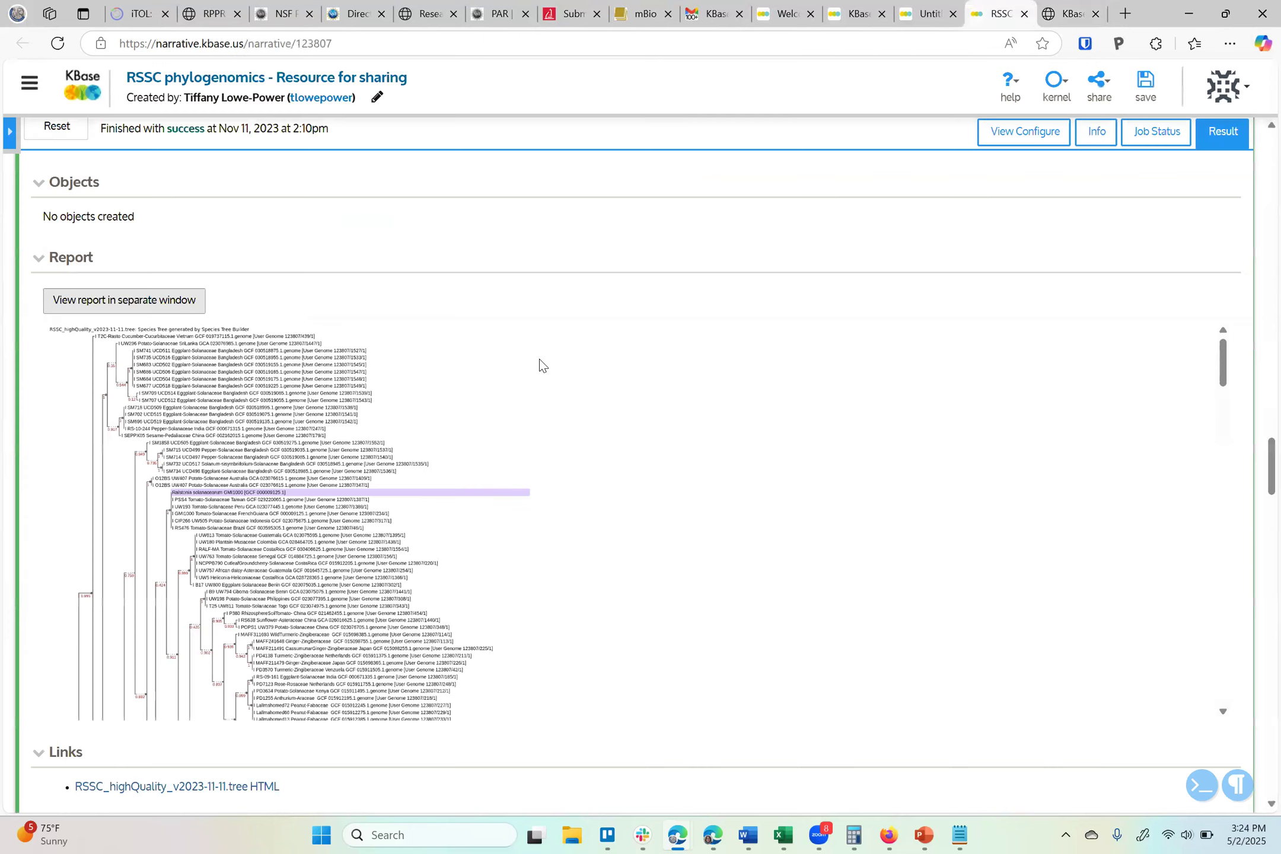
# Download the RSSC_highQuality_v2023-11-11.tree.pdf file and open it
pyautogui.scroll(-5, 113, 735)
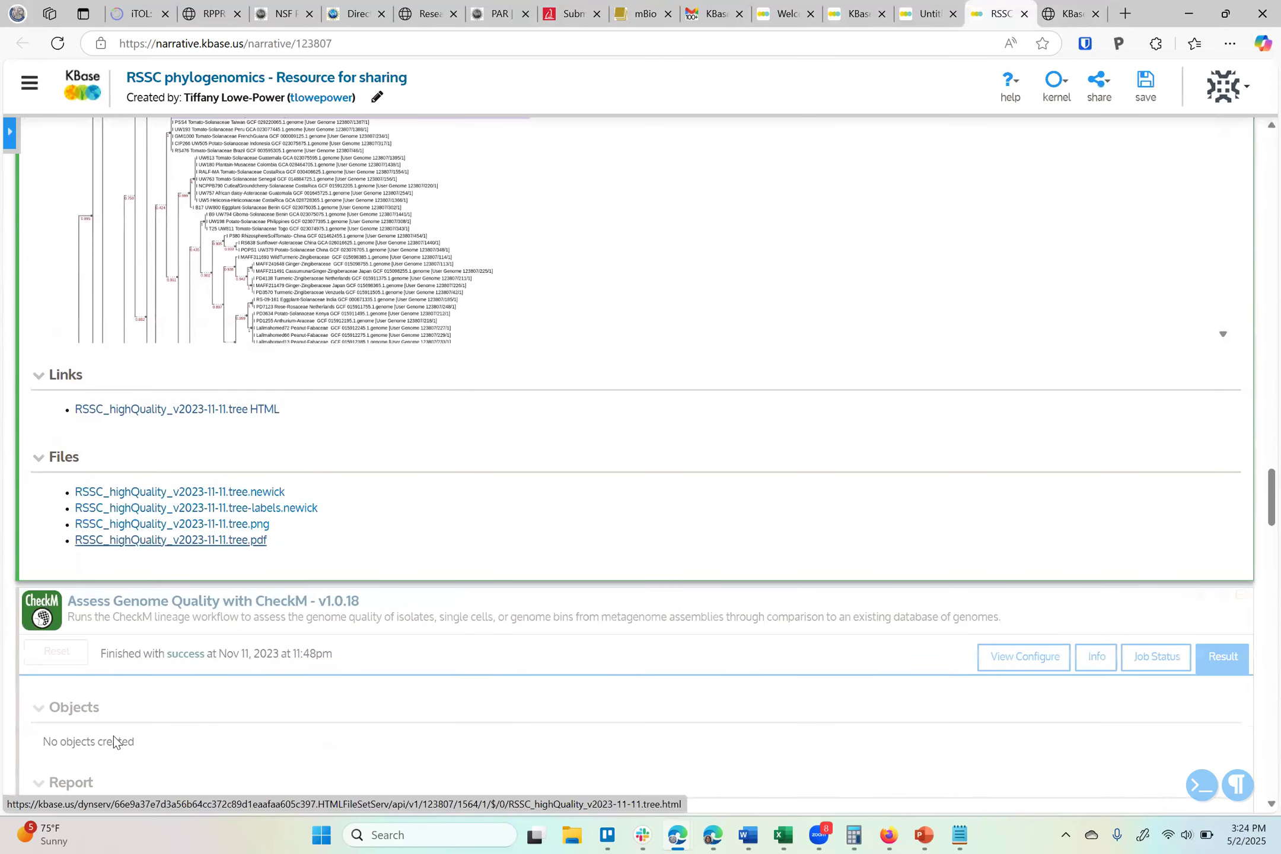
pyautogui.click(234, 543)
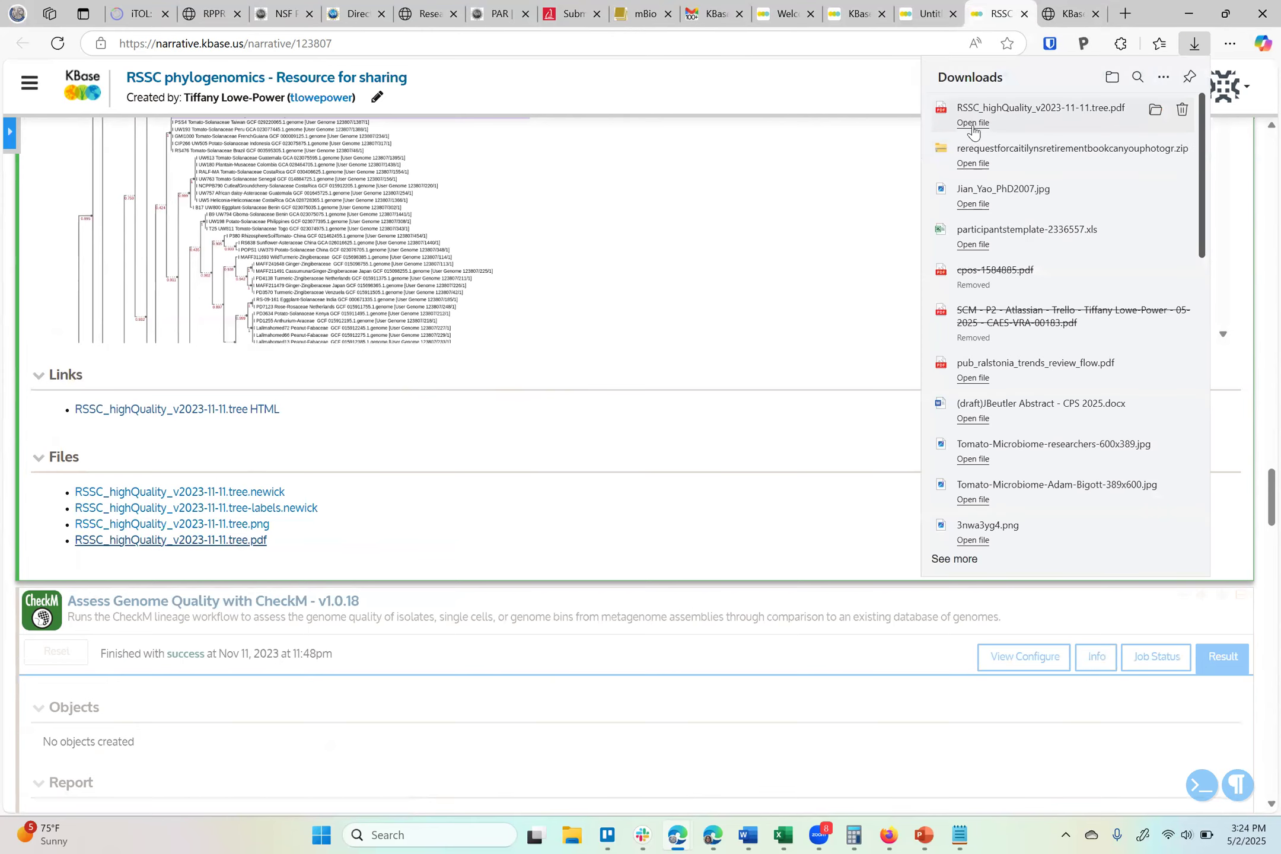
pyautogui.click(973, 123)
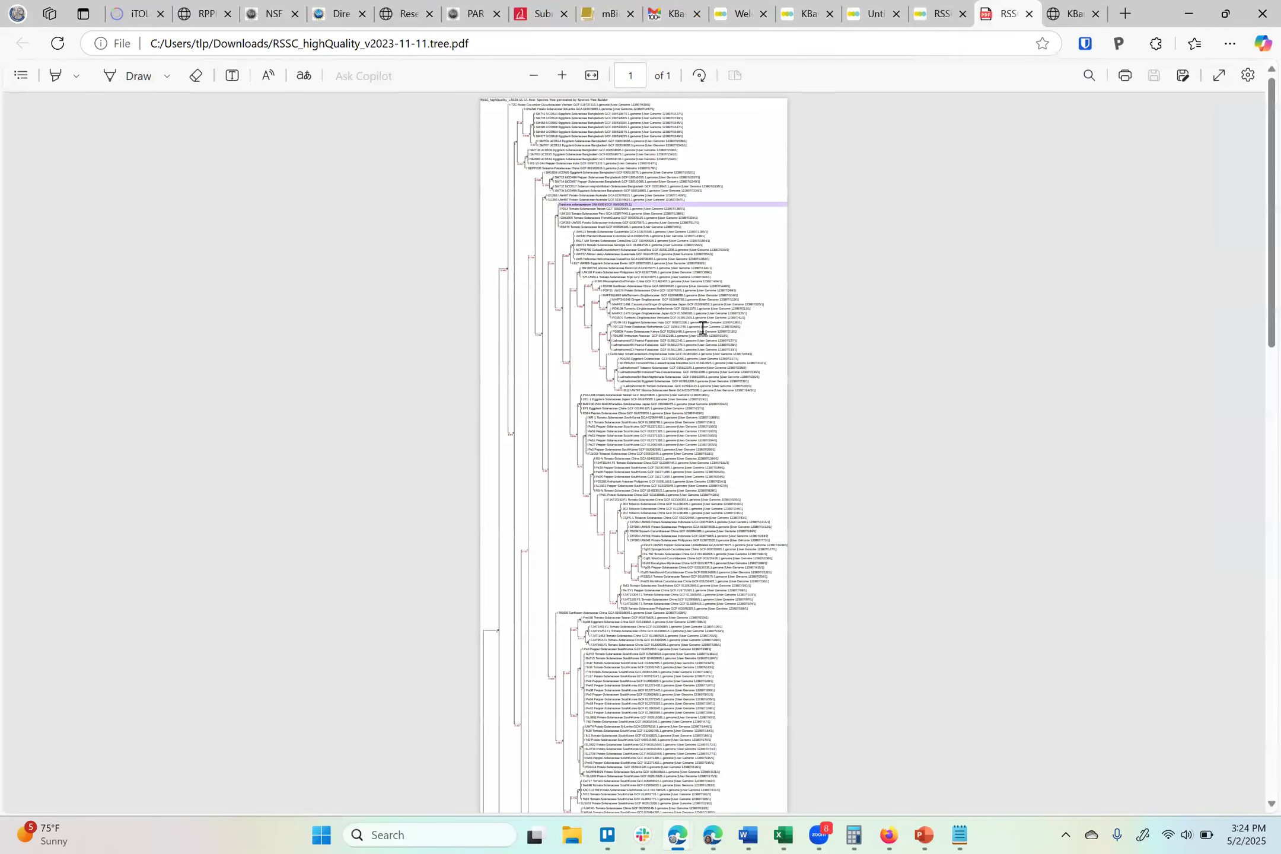
# Search the tree PDF for gmi100 and examine the GMI1000 entries and their neighbouring strains
pyautogui.hotkey('ctrl', 'f')
pyautogui.write('gmi100')
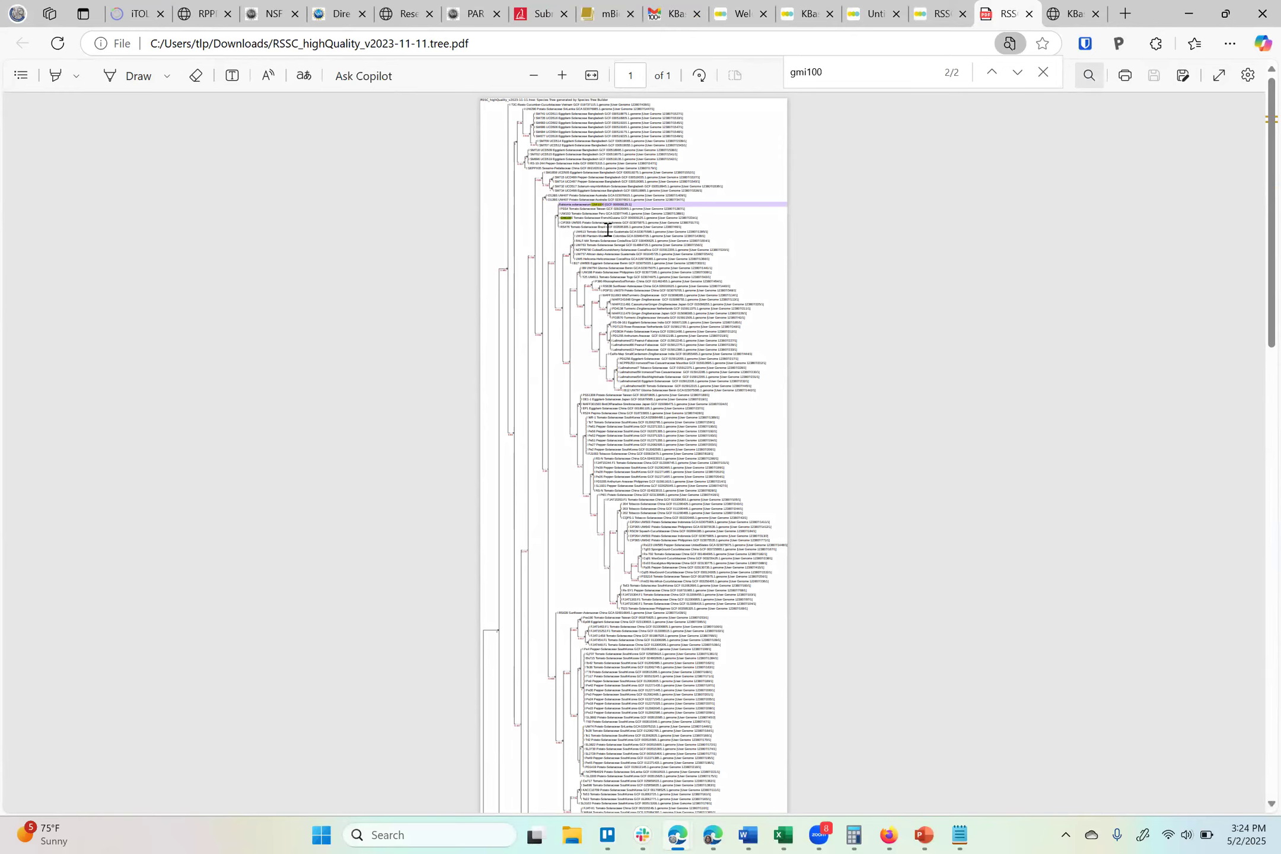
pyautogui.scroll(2, 608, 229)
pyautogui.scroll(5, 415, 202)
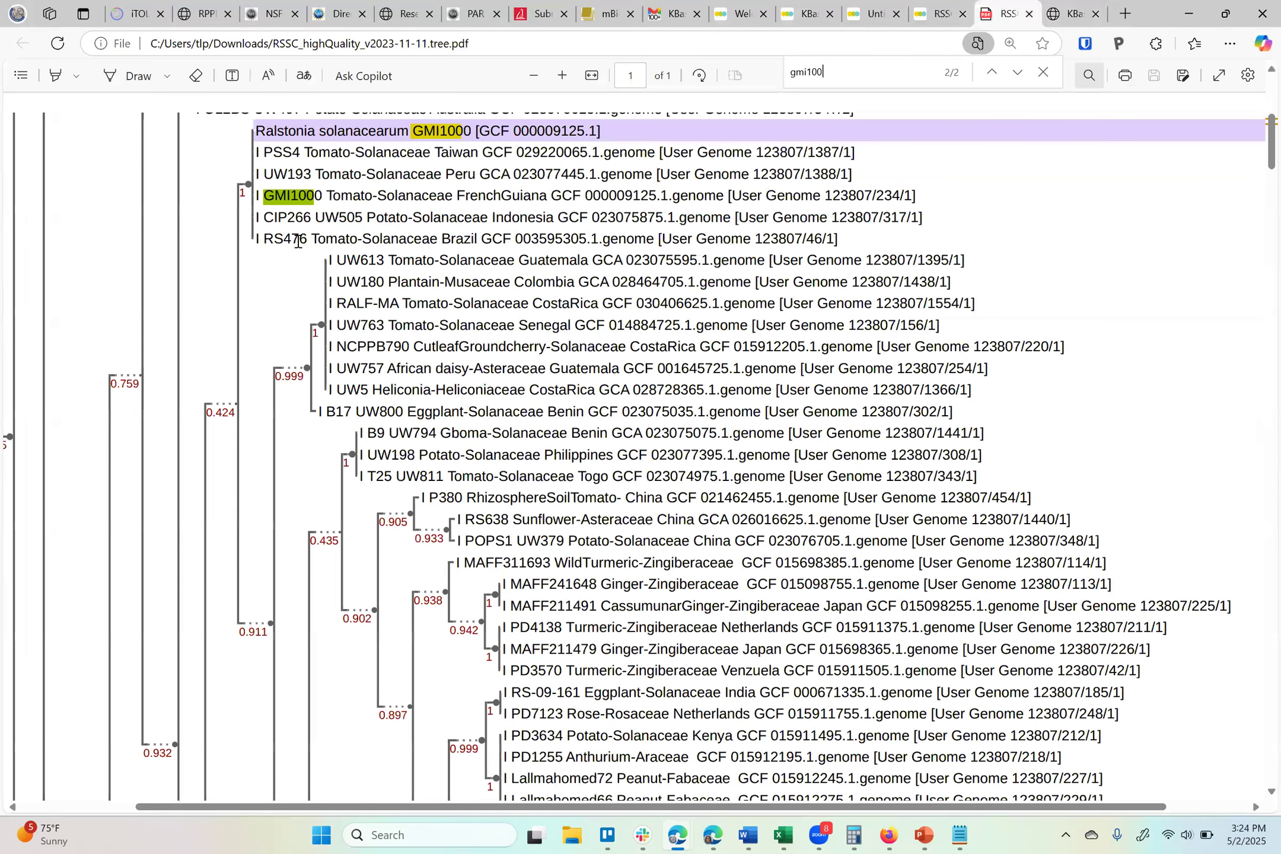
pyautogui.scroll(1, 341, 231)
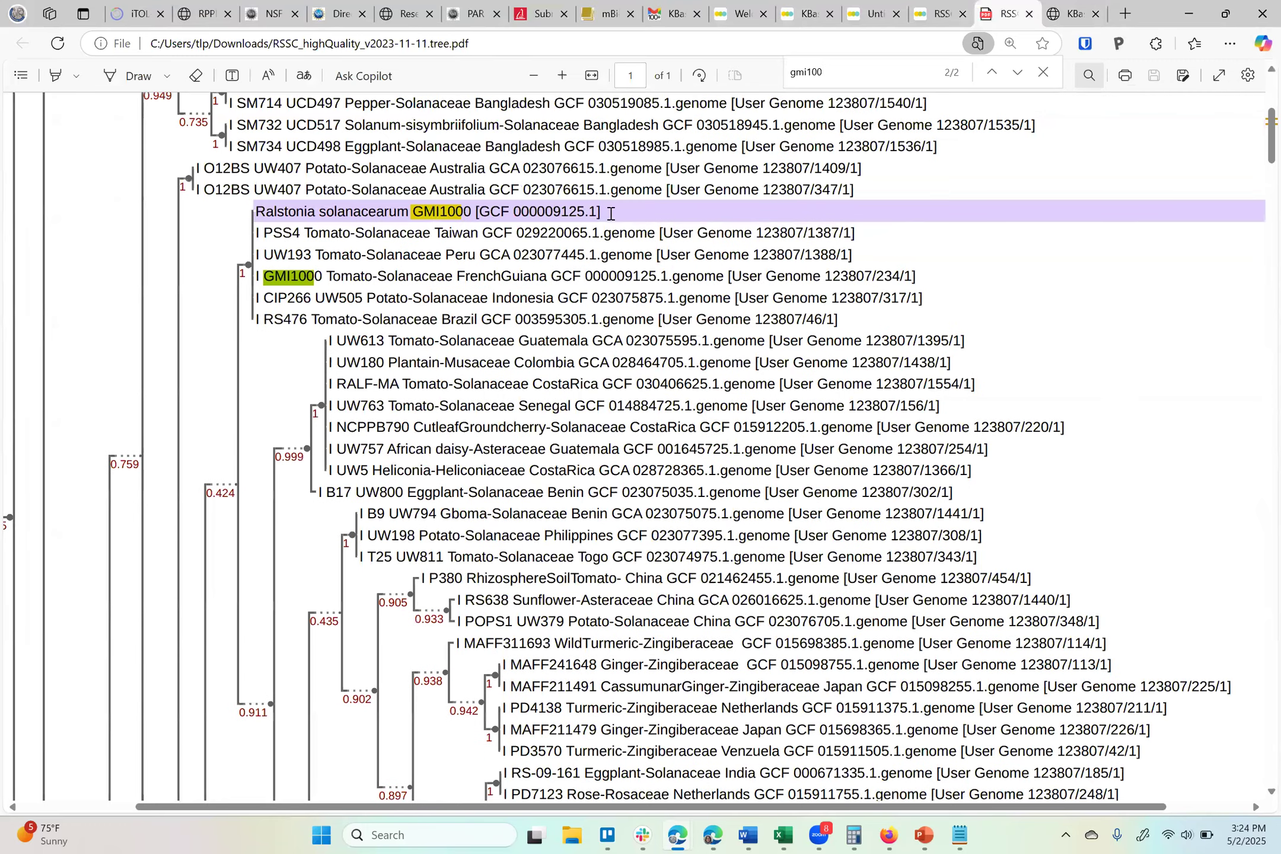
pyautogui.moveTo(267, 213); pyautogui.dragTo(600, 213)
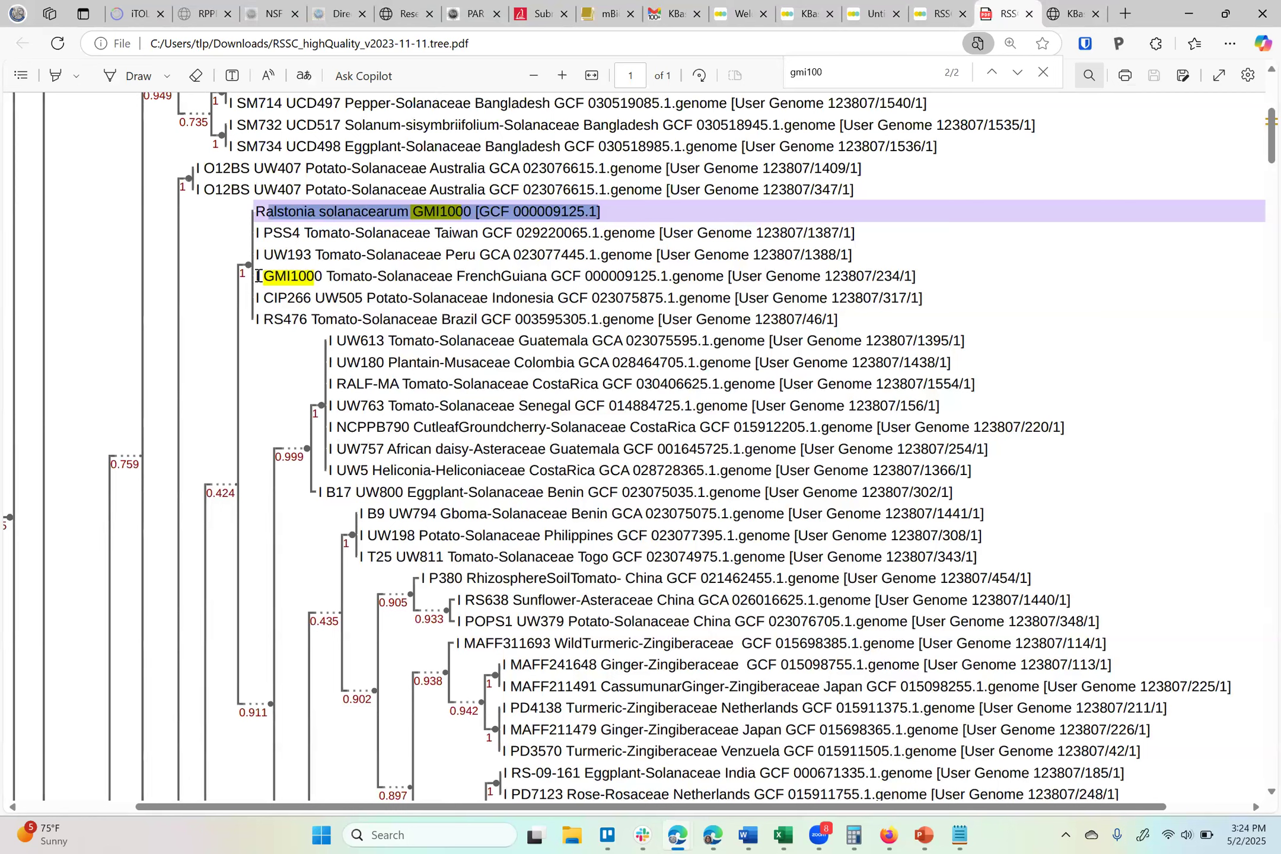
pyautogui.moveTo(258, 276); pyautogui.dragTo(620, 264)
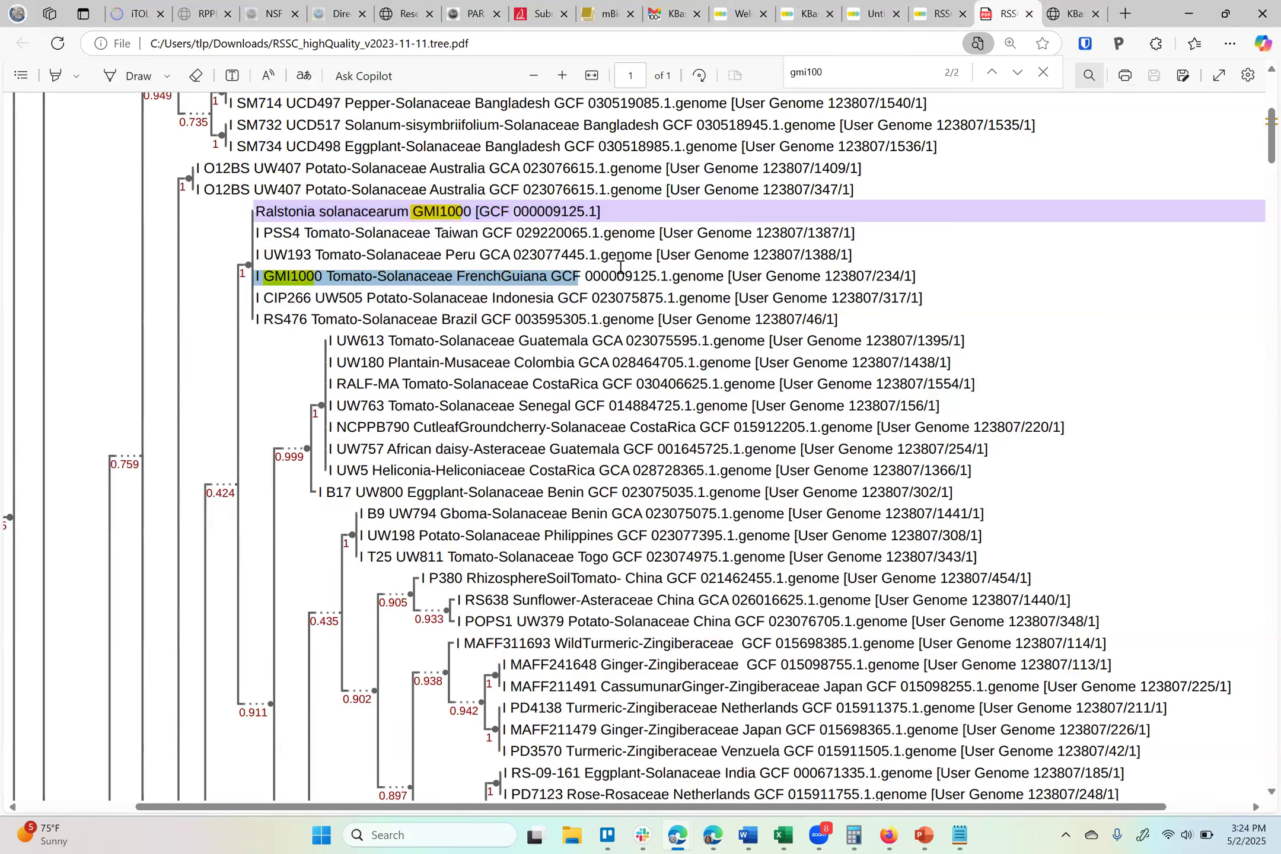
# Download the RSSC_highQuality_v2023-11-11.tree-labels.newick file and return to the tree PDF
pyautogui.click(943, 14)
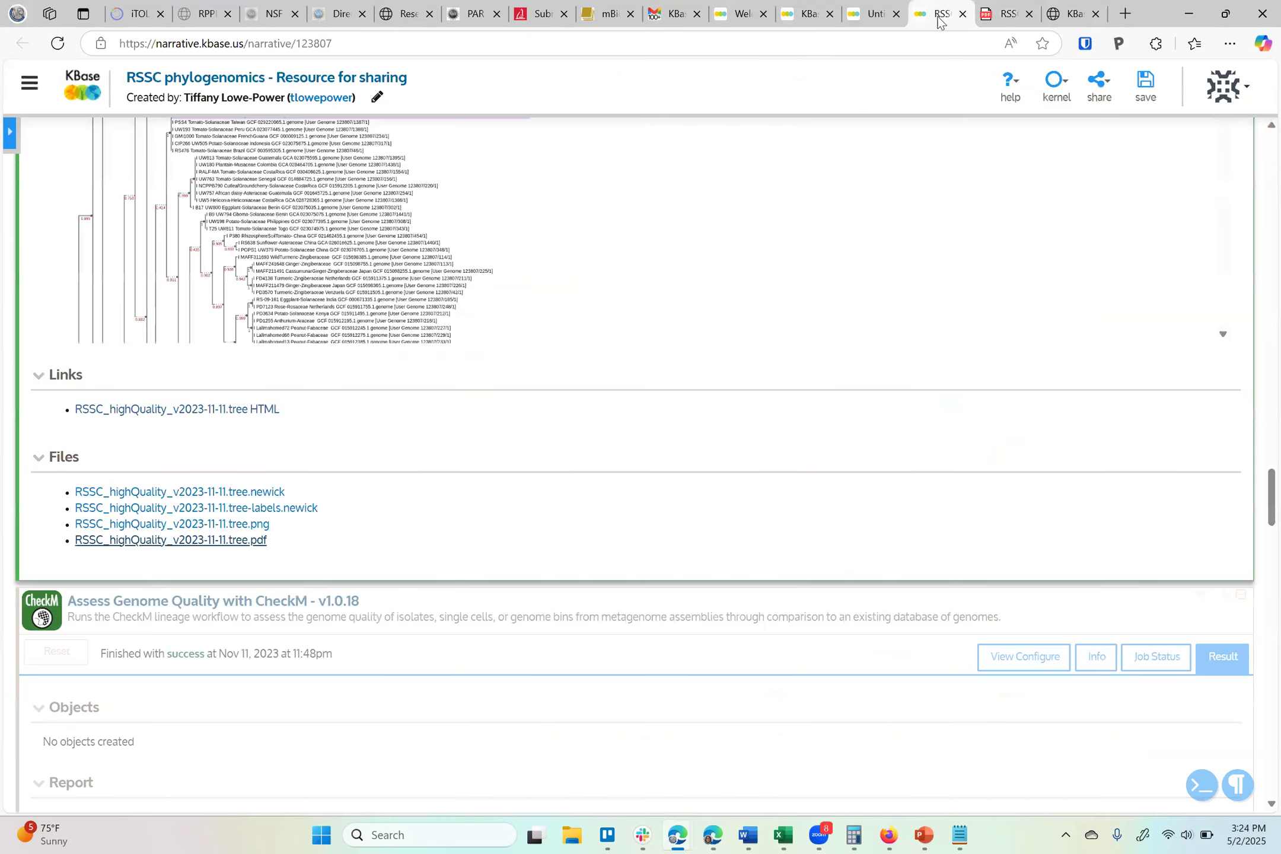
pyautogui.click(255, 512)
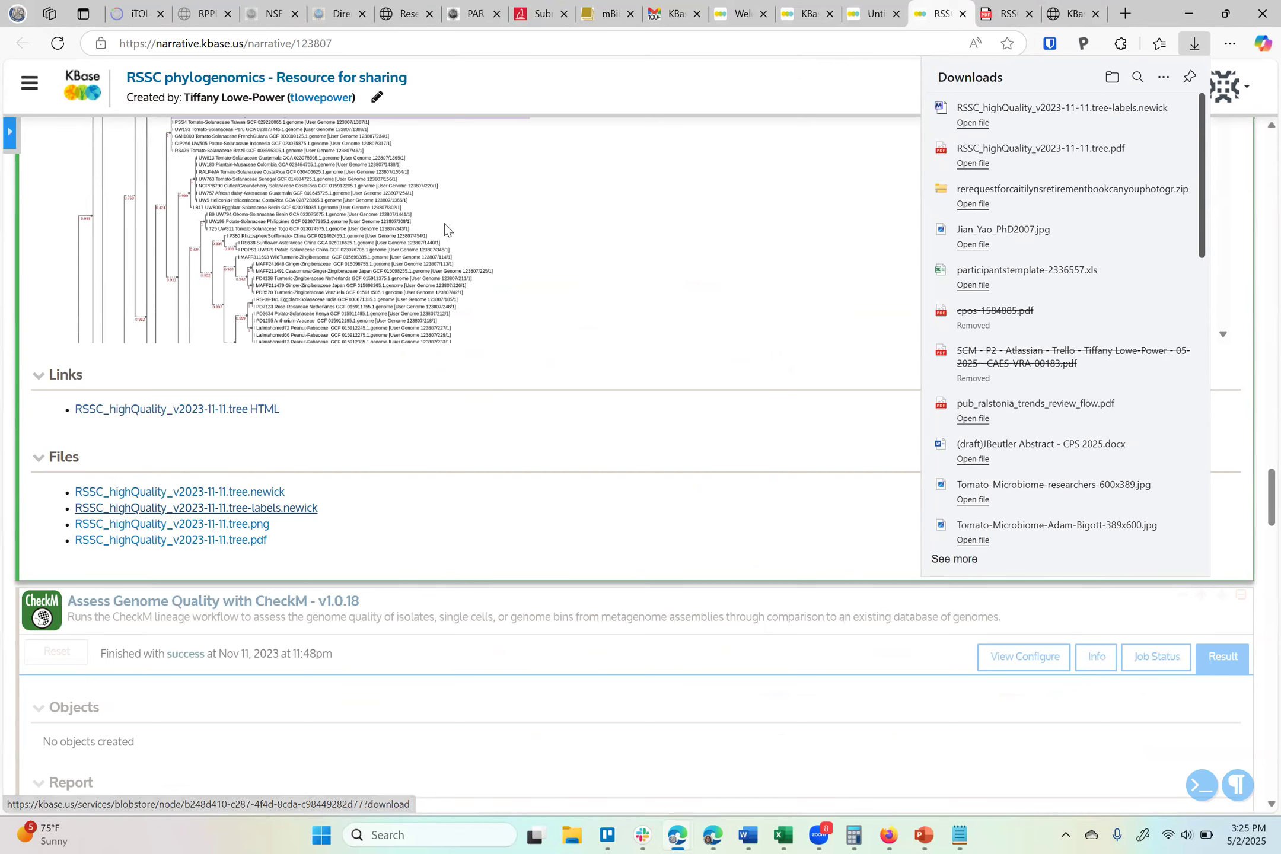
pyautogui.hotkey('ctrl', 'f')
pyautogui.click(1001, 15)
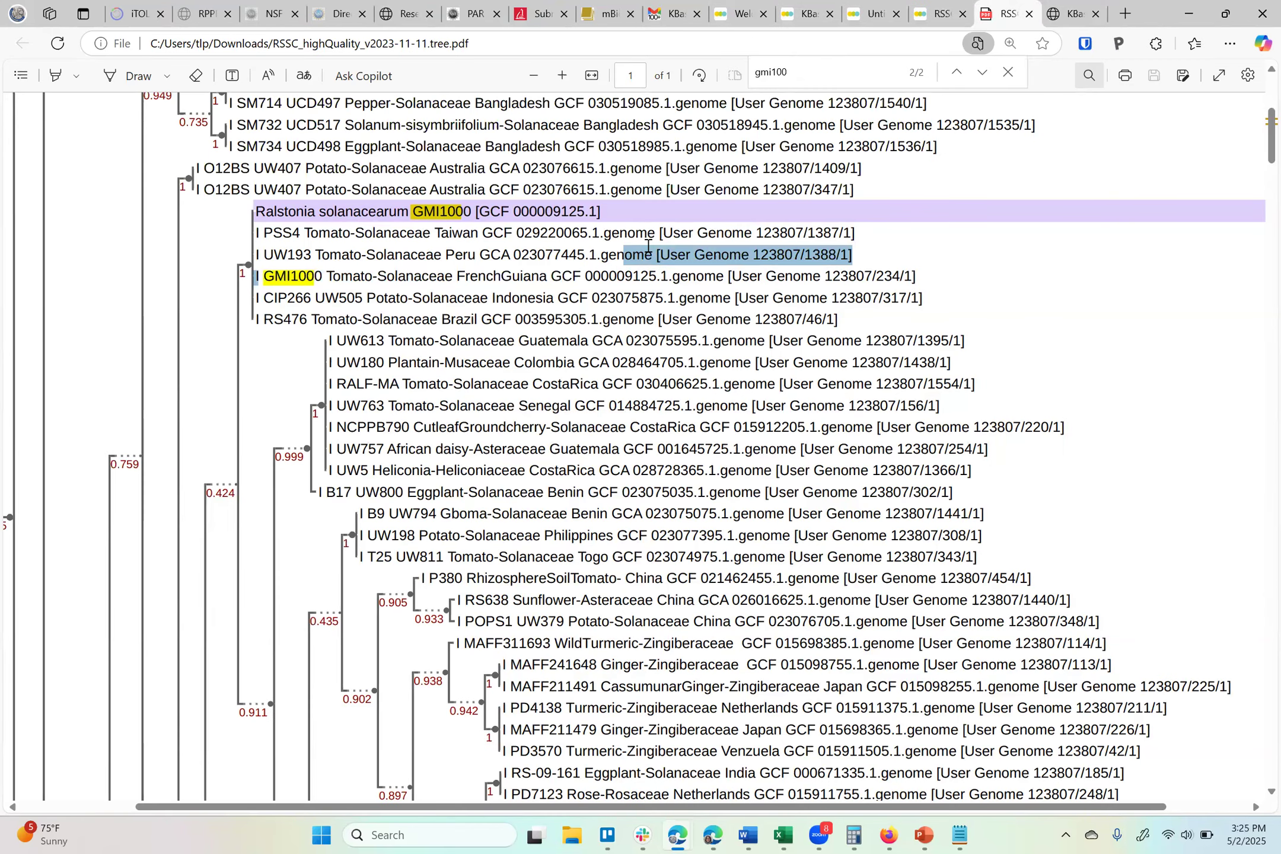
# Copy the UW613 genome reference 123807/1395/1 from the tree PDF
pyautogui.moveTo(867, 341); pyautogui.dragTo(960, 351)
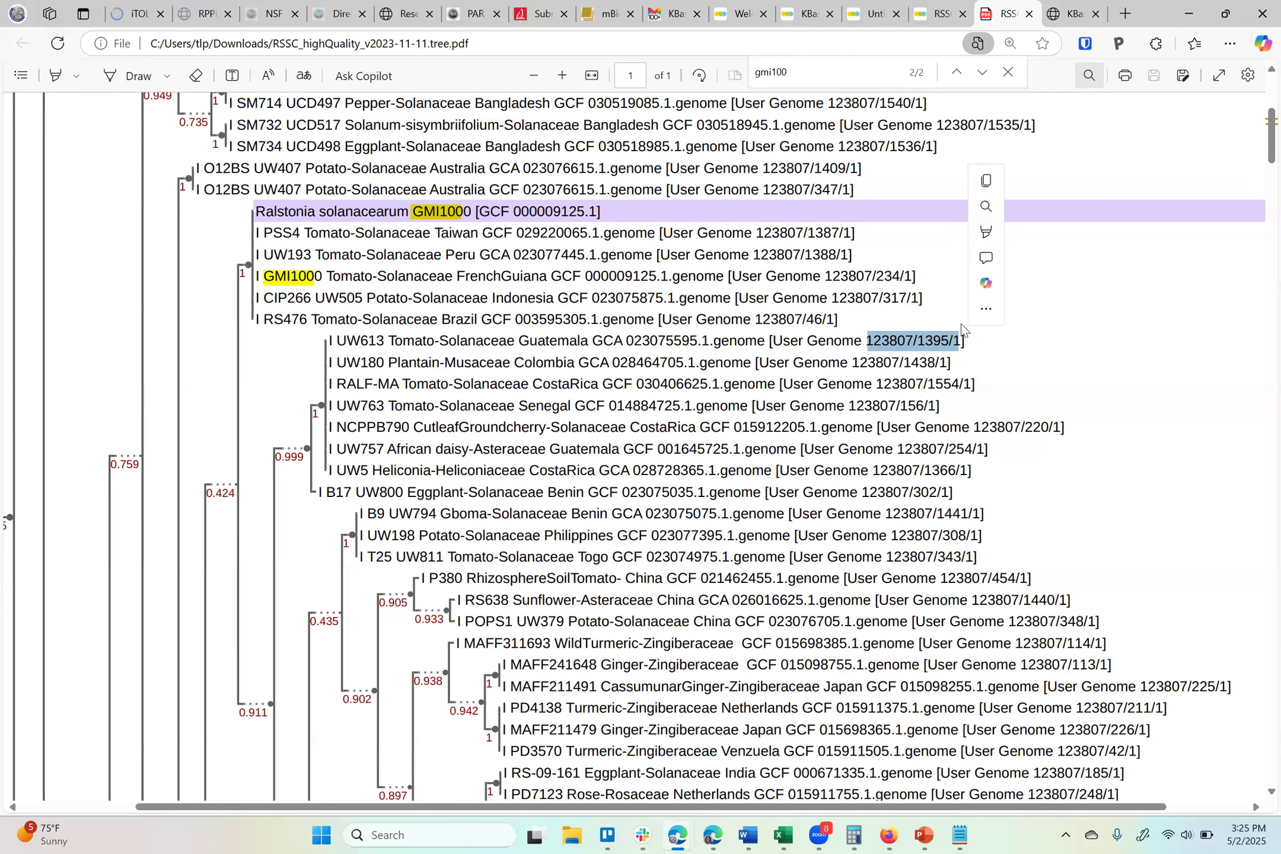
pyautogui.hotkey('ctrl', 'c')
pyautogui.click(940, 8)
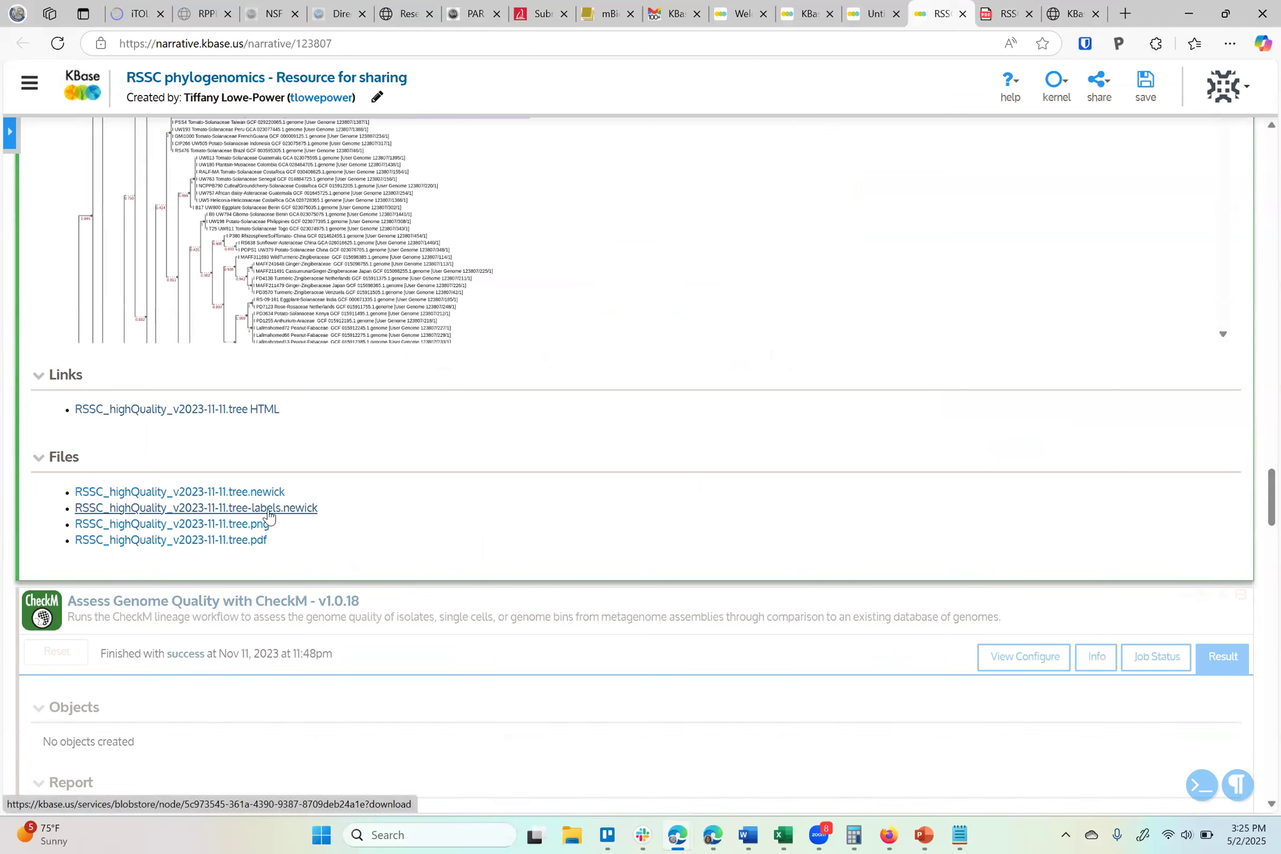
pyautogui.click(1001, 14)
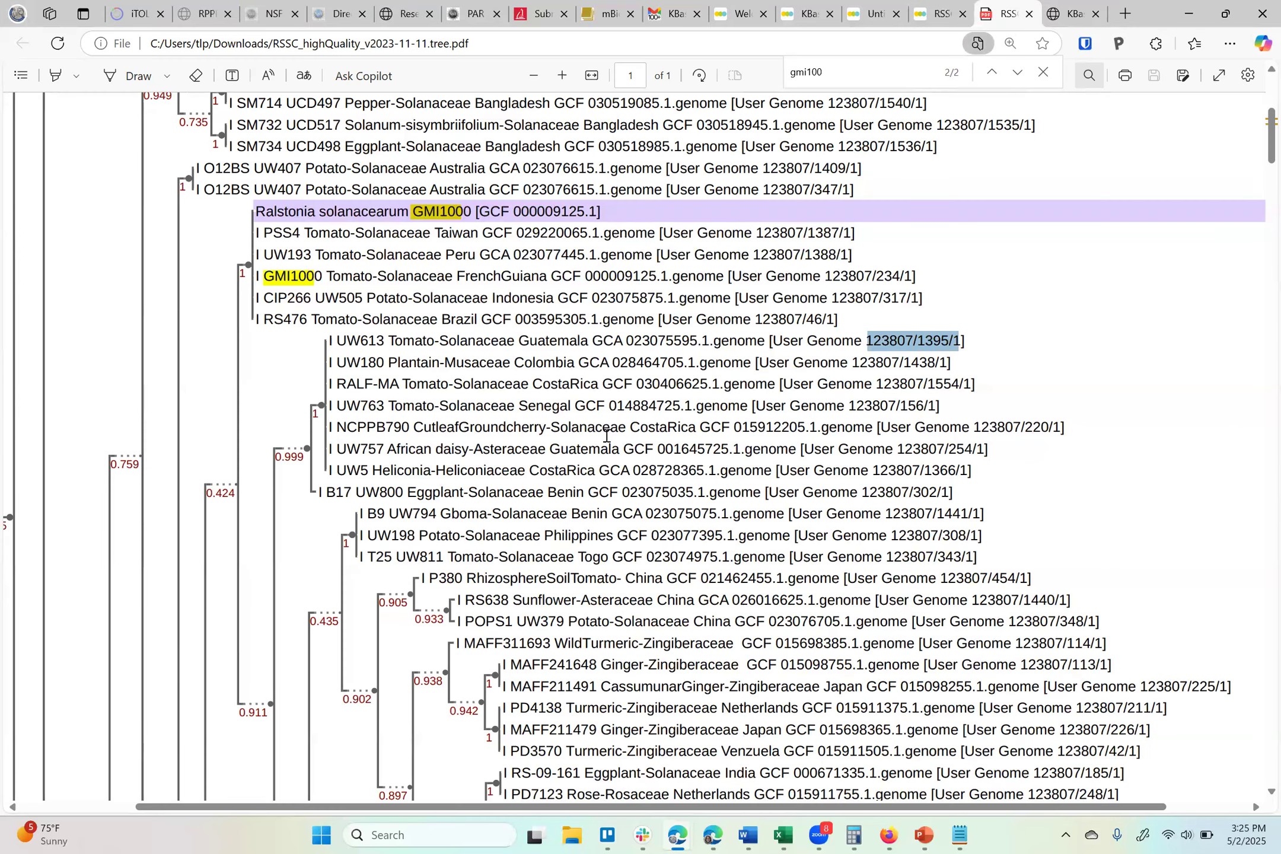
# Copy the UW763 Senegal genome's accession GCF 014884725.1 from the tree PDF
pyautogui.moveTo(746, 408); pyautogui.dragTo(331, 413)
pyautogui.click(337, 420)
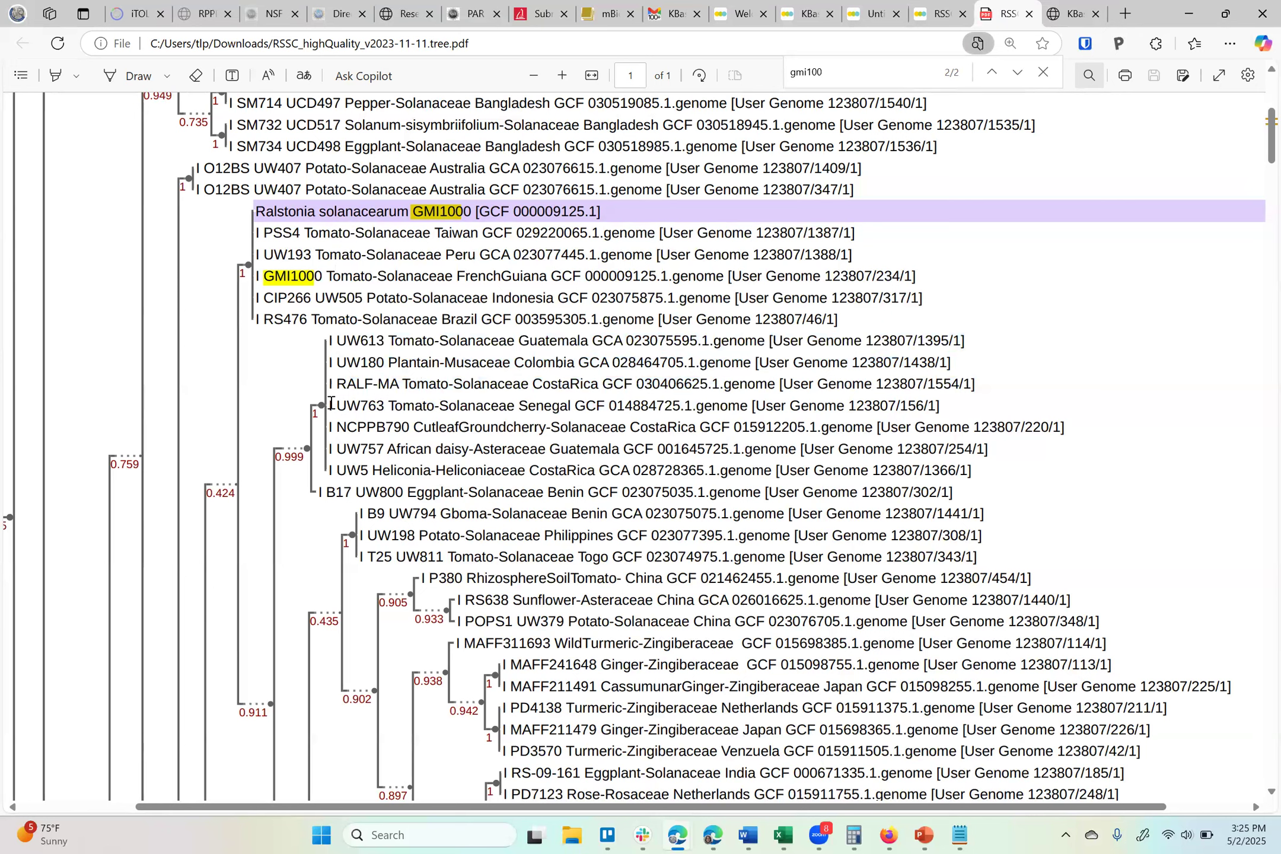
pyautogui.moveTo(328, 403); pyautogui.dragTo(389, 415)
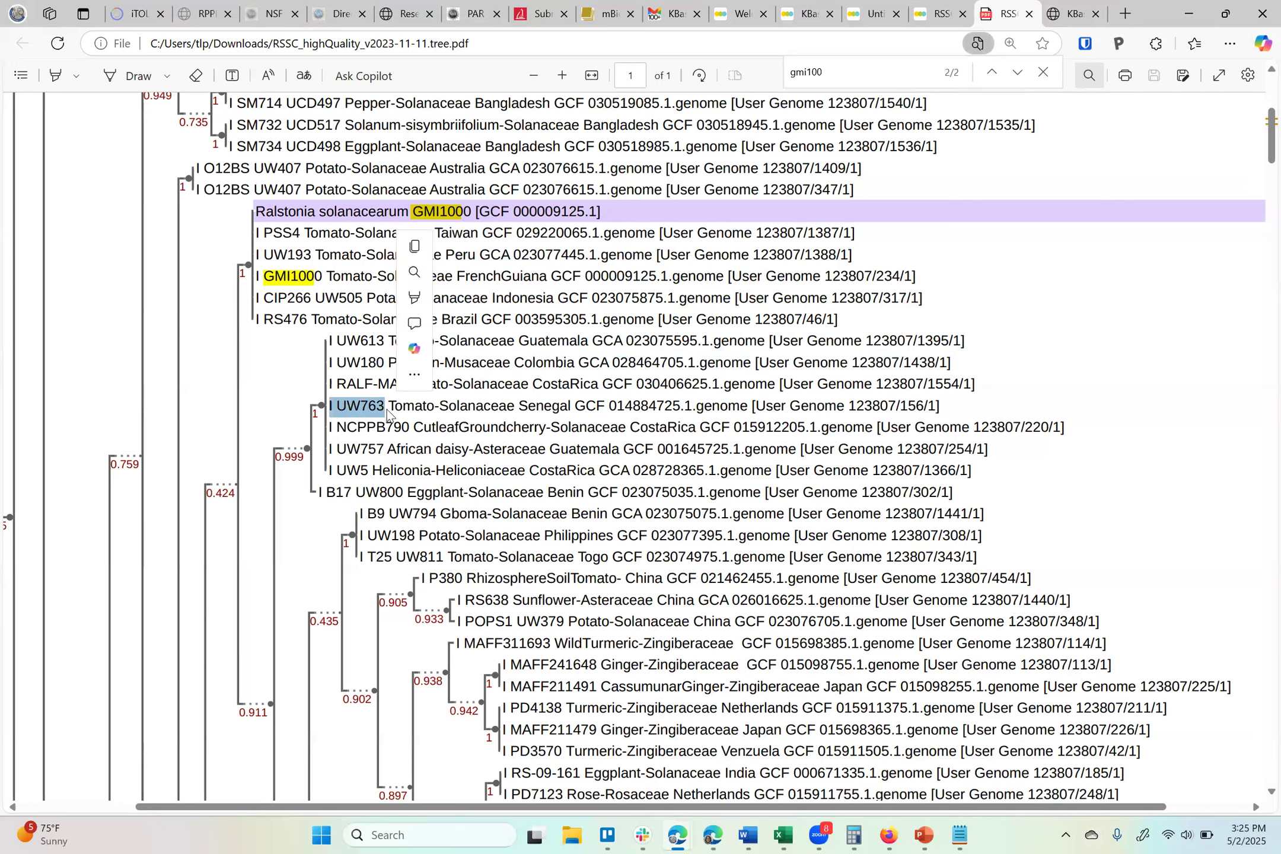
pyautogui.click(330, 409)
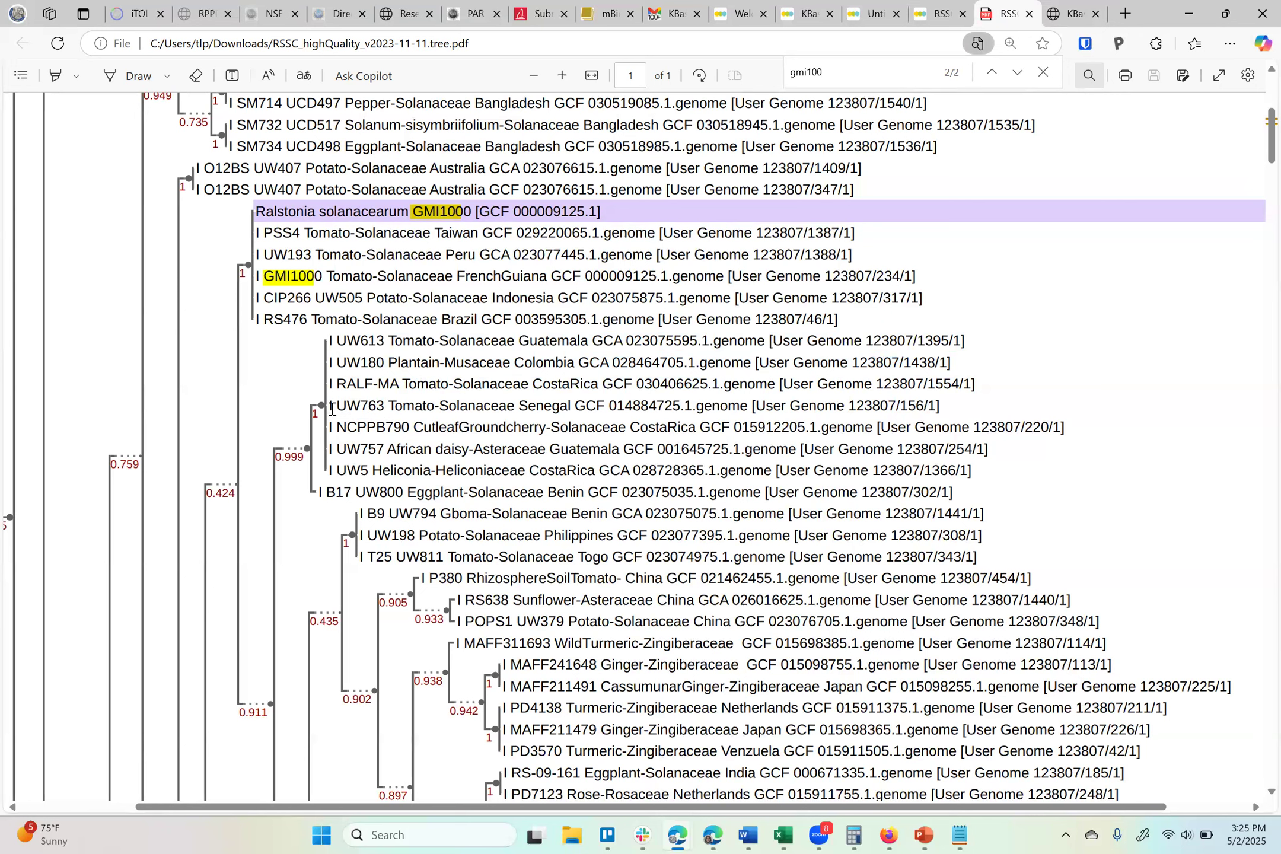
pyautogui.doubleClick(349, 408)
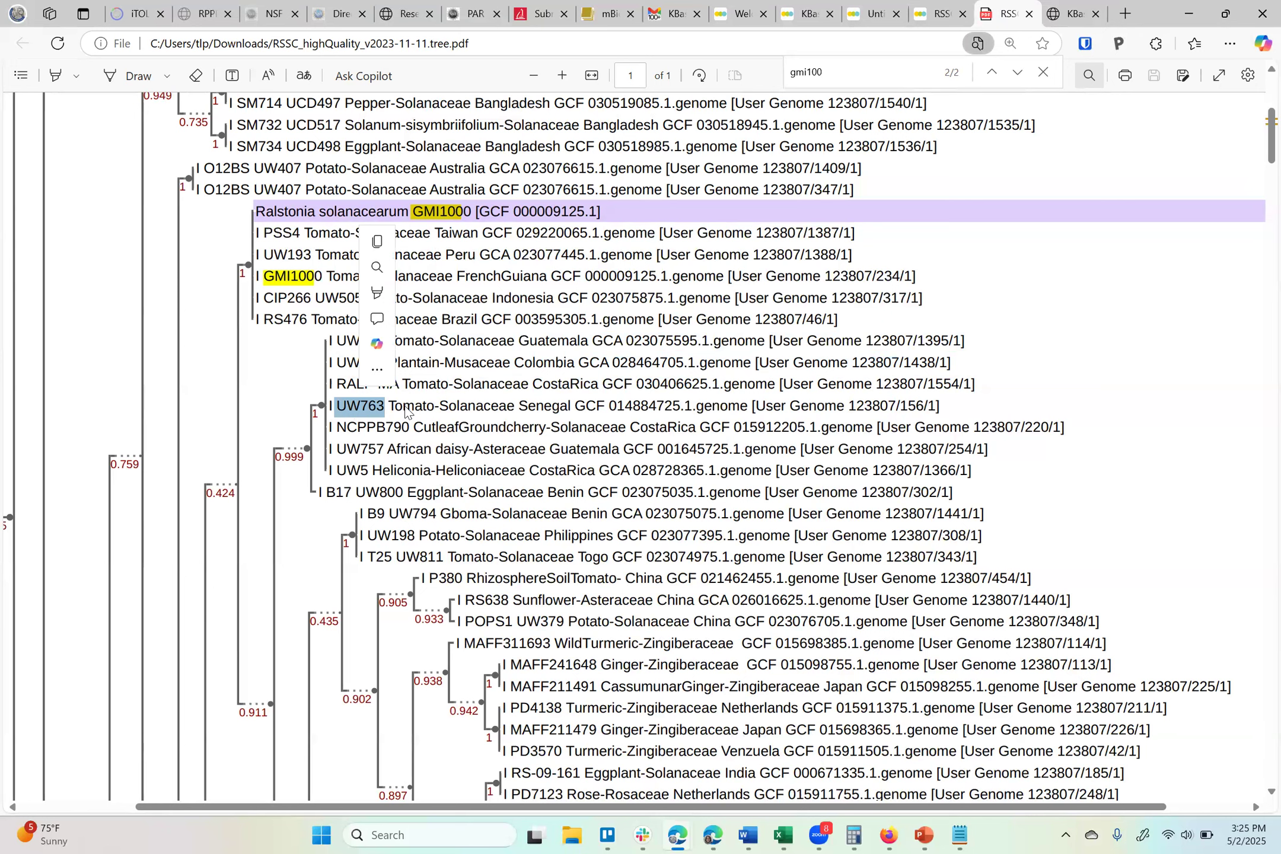
pyautogui.click(406, 410)
pyautogui.moveTo(392, 406); pyautogui.dragTo(514, 409)
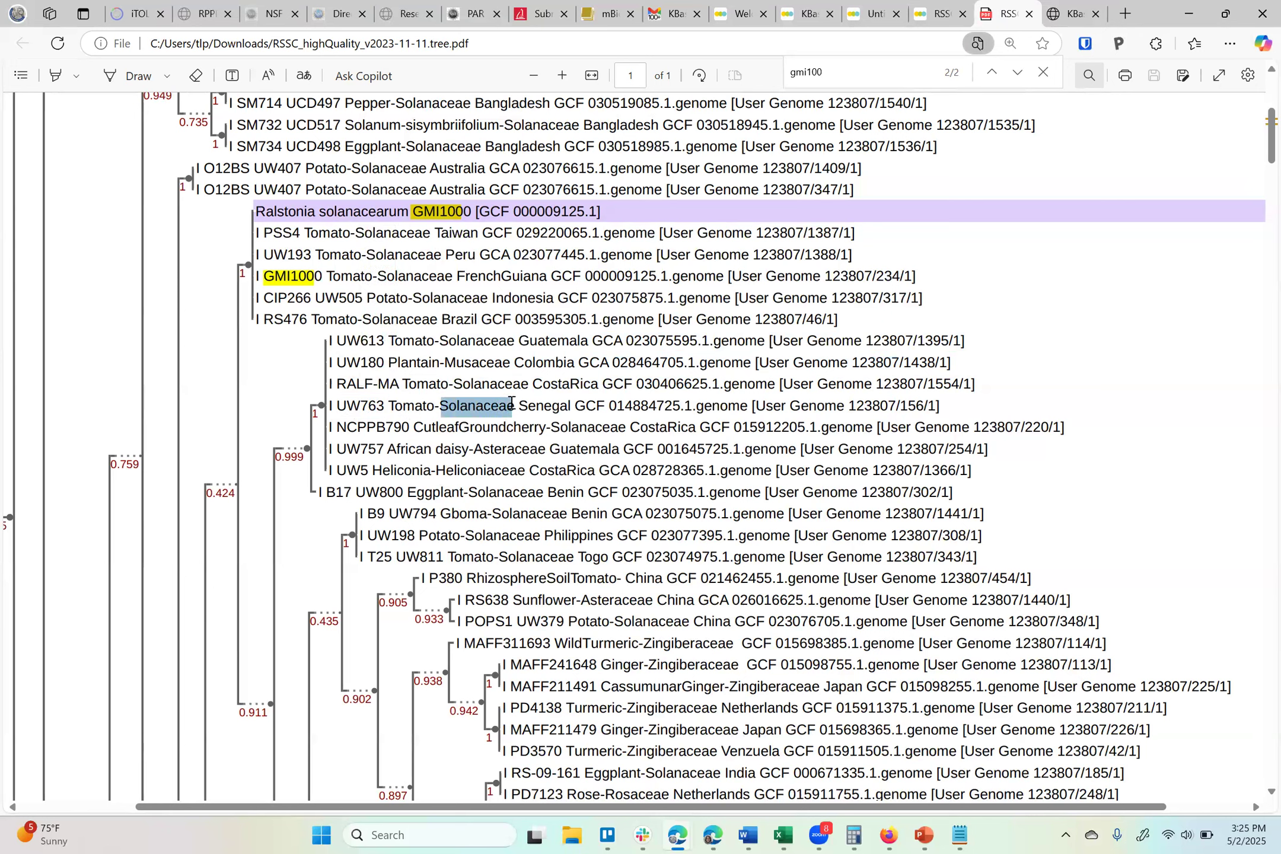
pyautogui.doubleClick(553, 408)
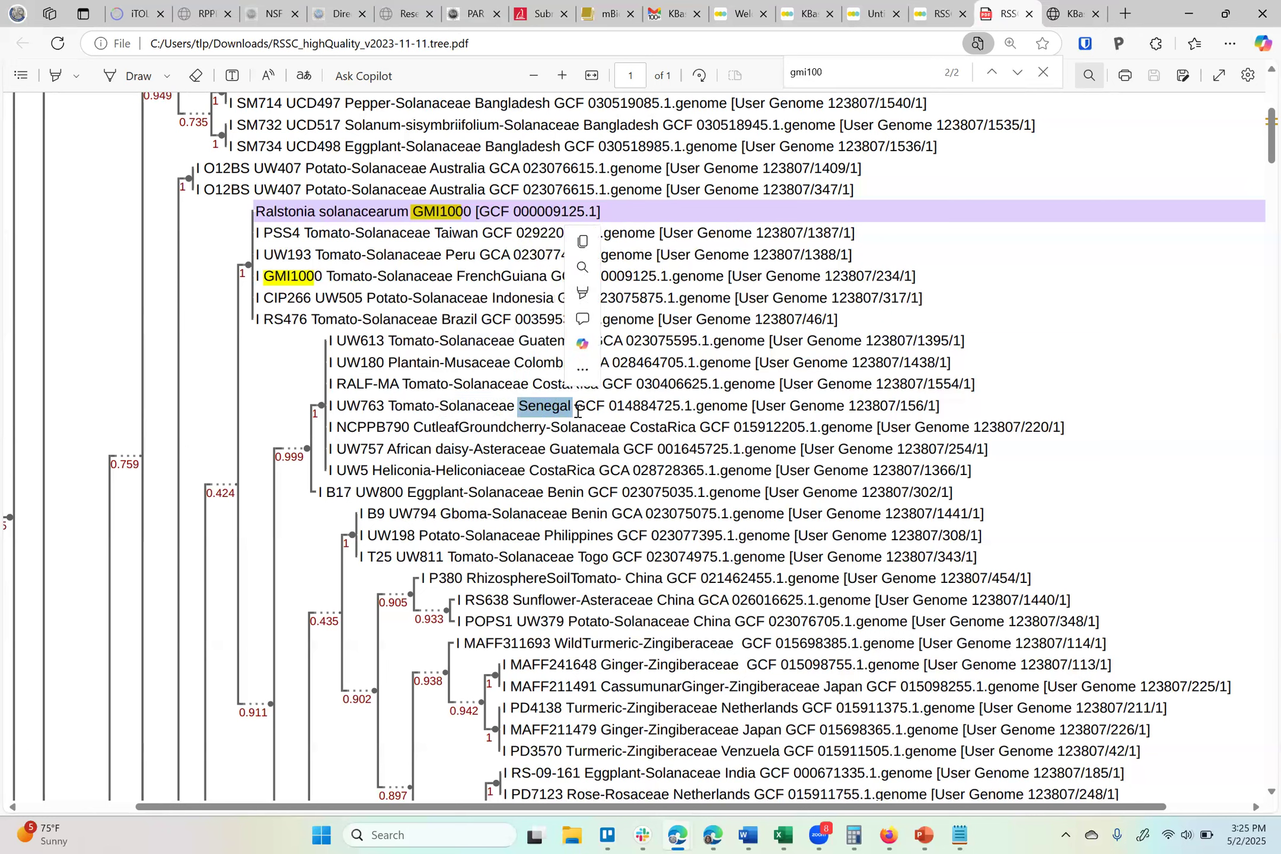
pyautogui.moveTo(556, 409); pyautogui.dragTo(589, 409)
pyautogui.click(693, 409)
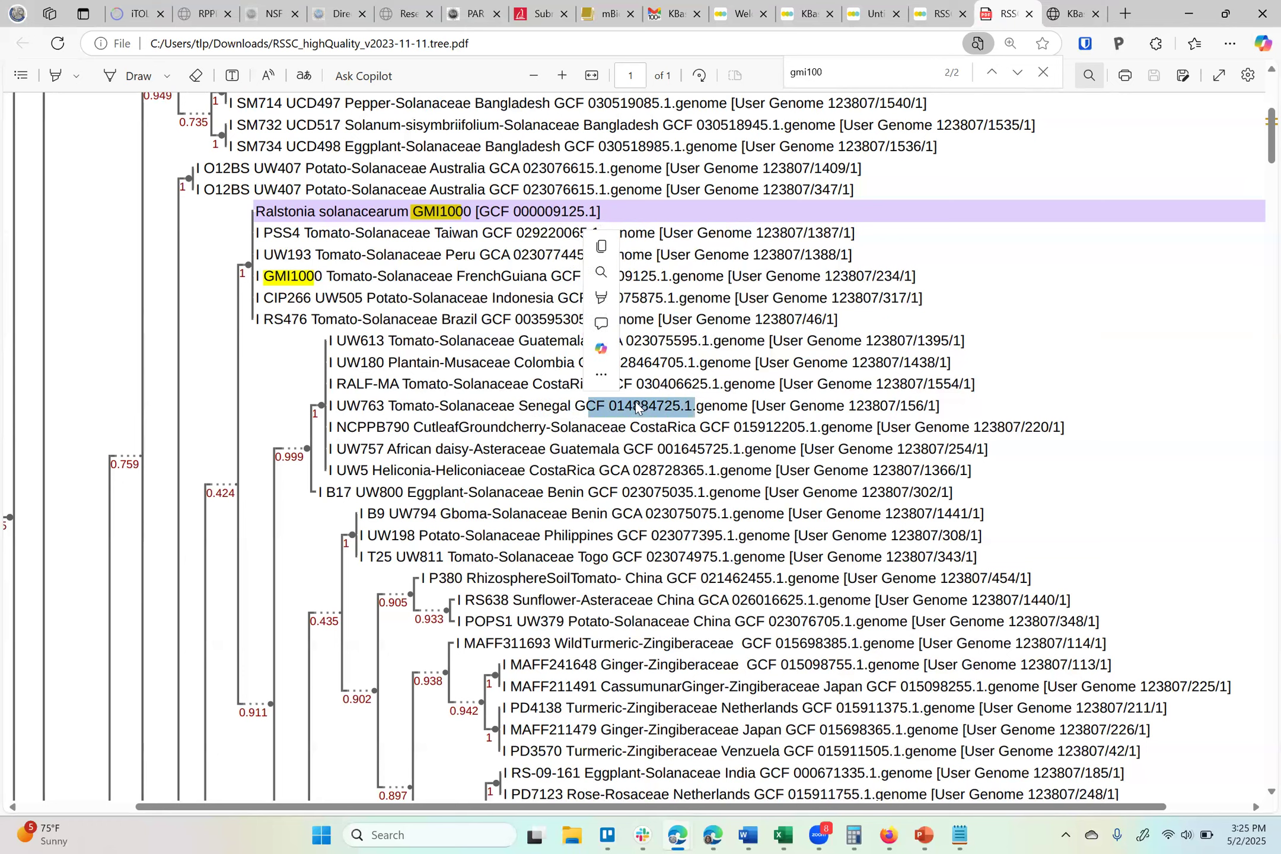
pyautogui.click(605, 409)
pyautogui.moveTo(598, 408)
pyautogui.mouseDown()
pyautogui.moveTo(639, 409)
pyautogui.moveTo(577, 408)
pyautogui.mouseUp()
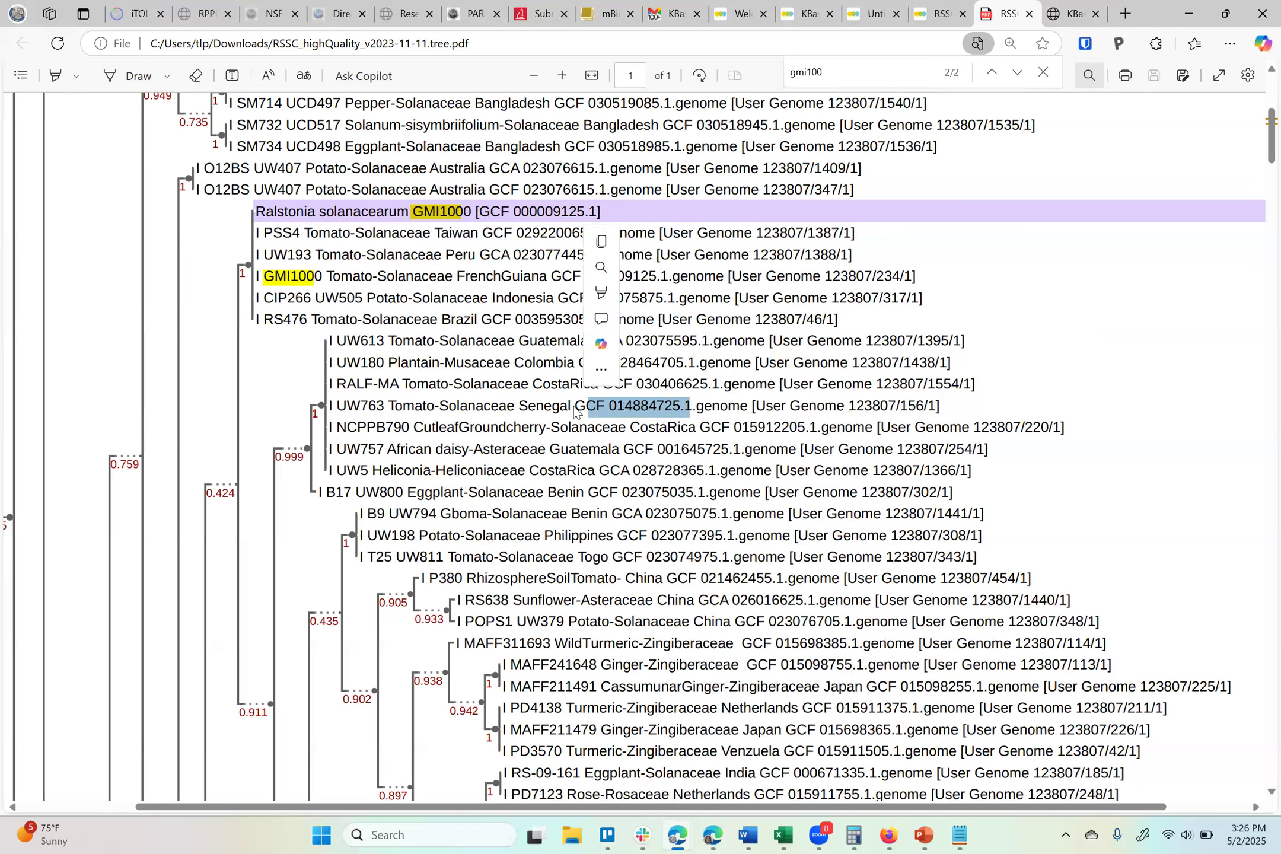
pyautogui.moveTo(575, 407); pyautogui.dragTo(692, 405)
pyautogui.hotkey('ctrl', 'c')
# Paste the accession into the address bar and reformat it as GCF_014884725.1
pyautogui.click(528, 42)
pyautogui.hotkey('ctrl', 'v')
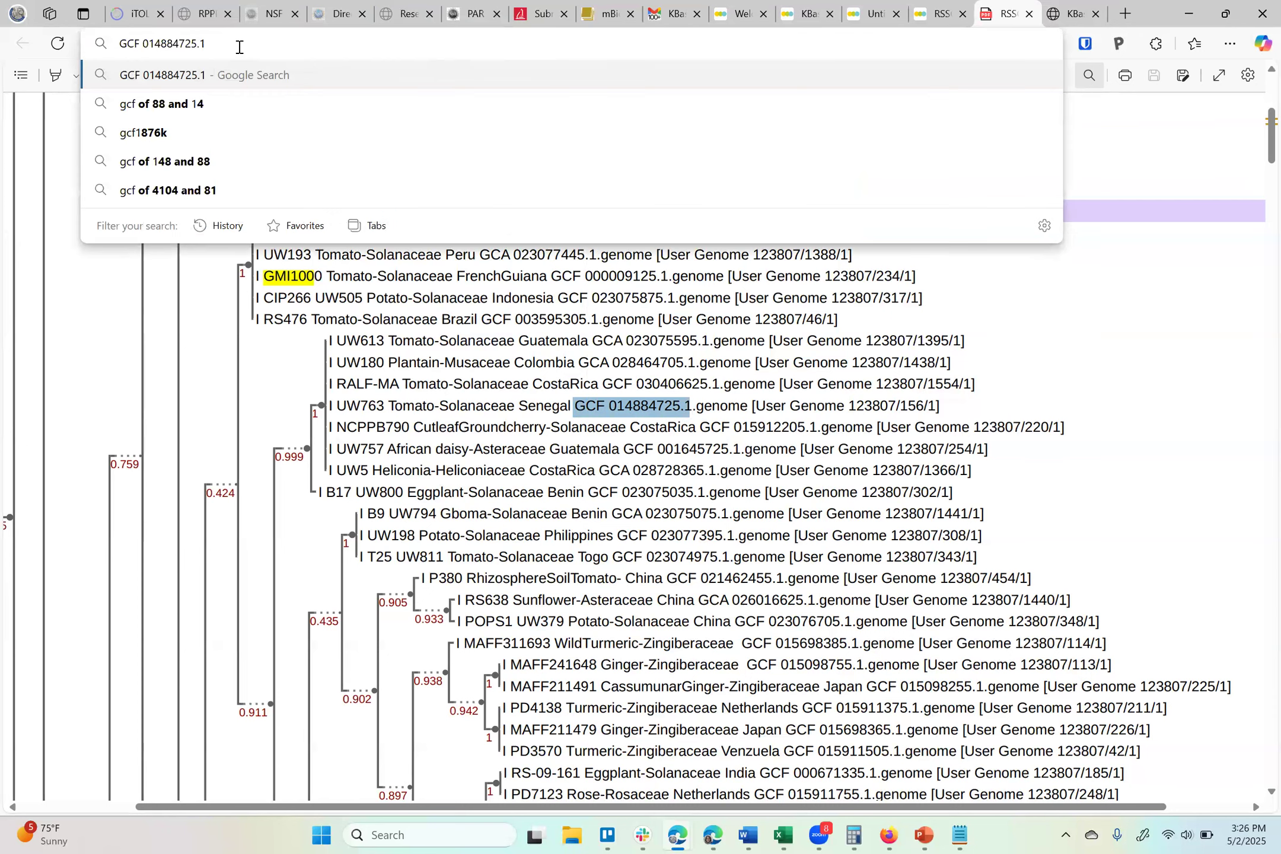
pyautogui.click(142, 40)
pyautogui.write('_')
pyautogui.press('Delete')
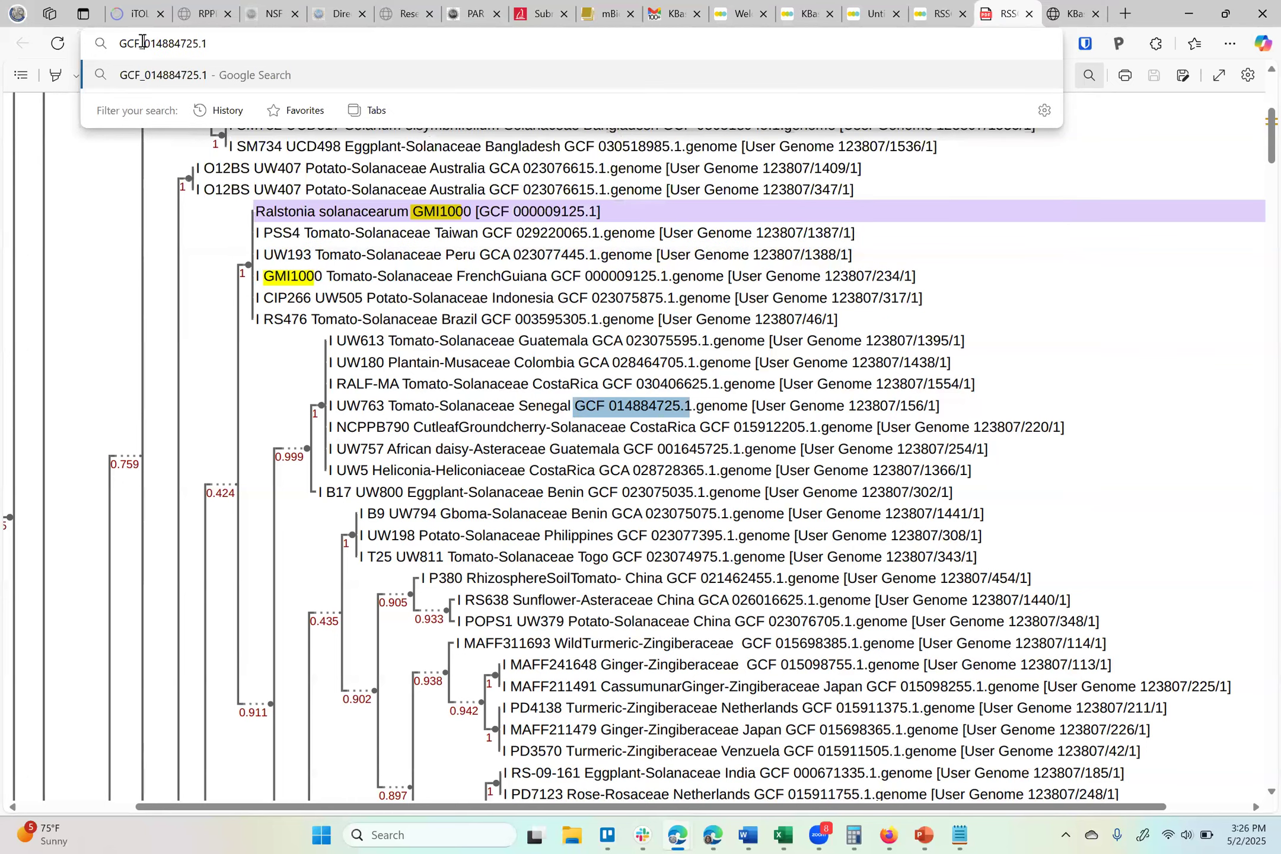
# Open the NCBI website from the address bar
pyautogui.hotkey('ctrl', 'a')
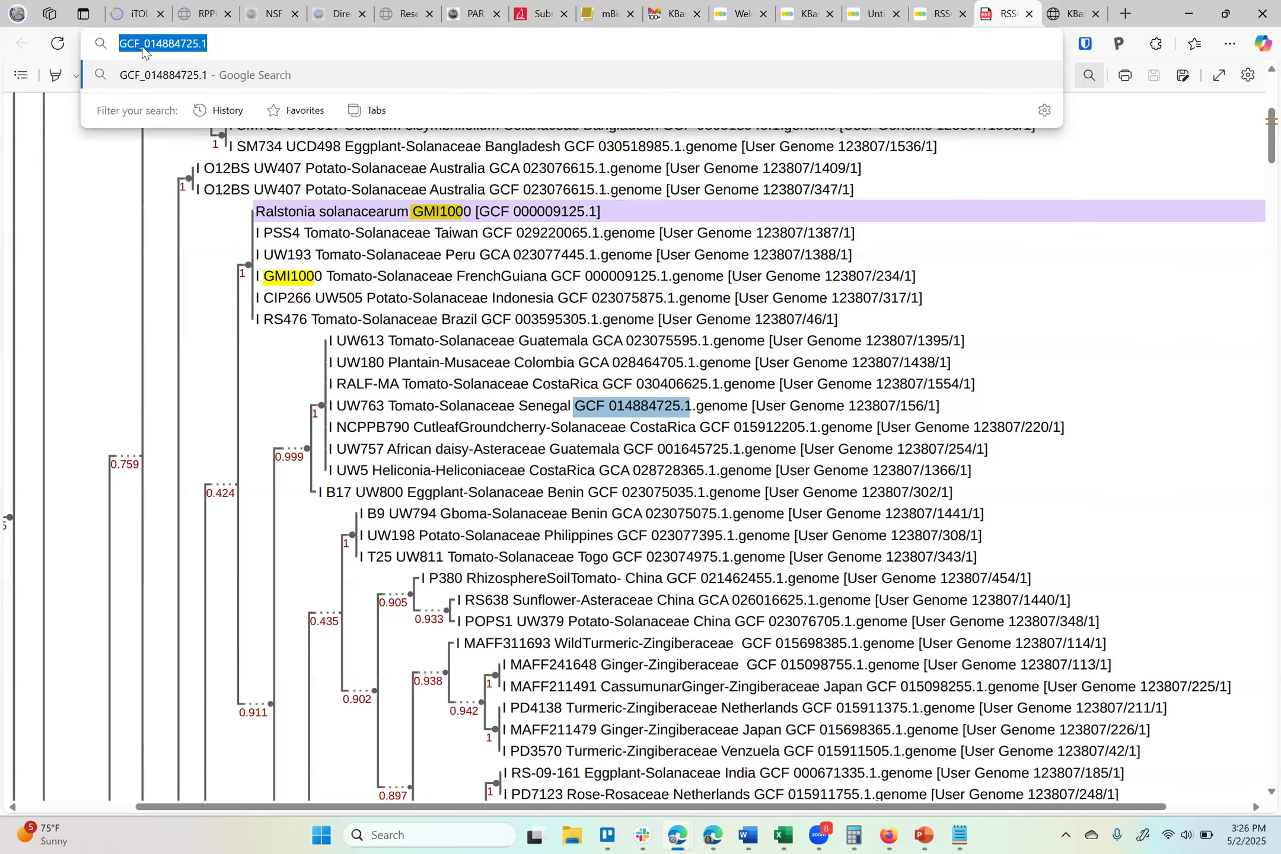
pyautogui.write('ncbi.nlm.nih.gov')
pyautogui.press('Return')
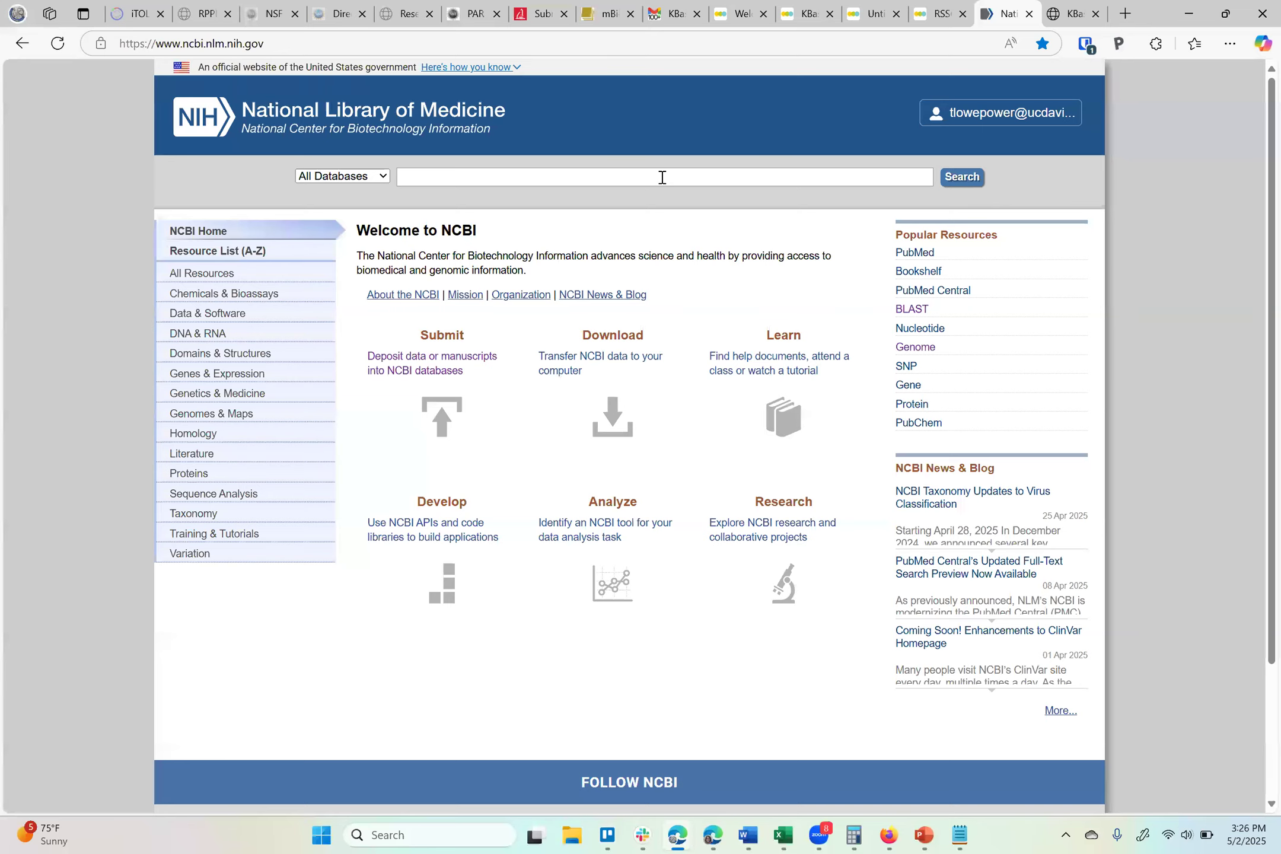
# Search NCBI for the accession GCF_014884725.1 and review the matching databases in the results
pyautogui.click(662, 177)
pyautogui.hotkey('ctrl', 'v')
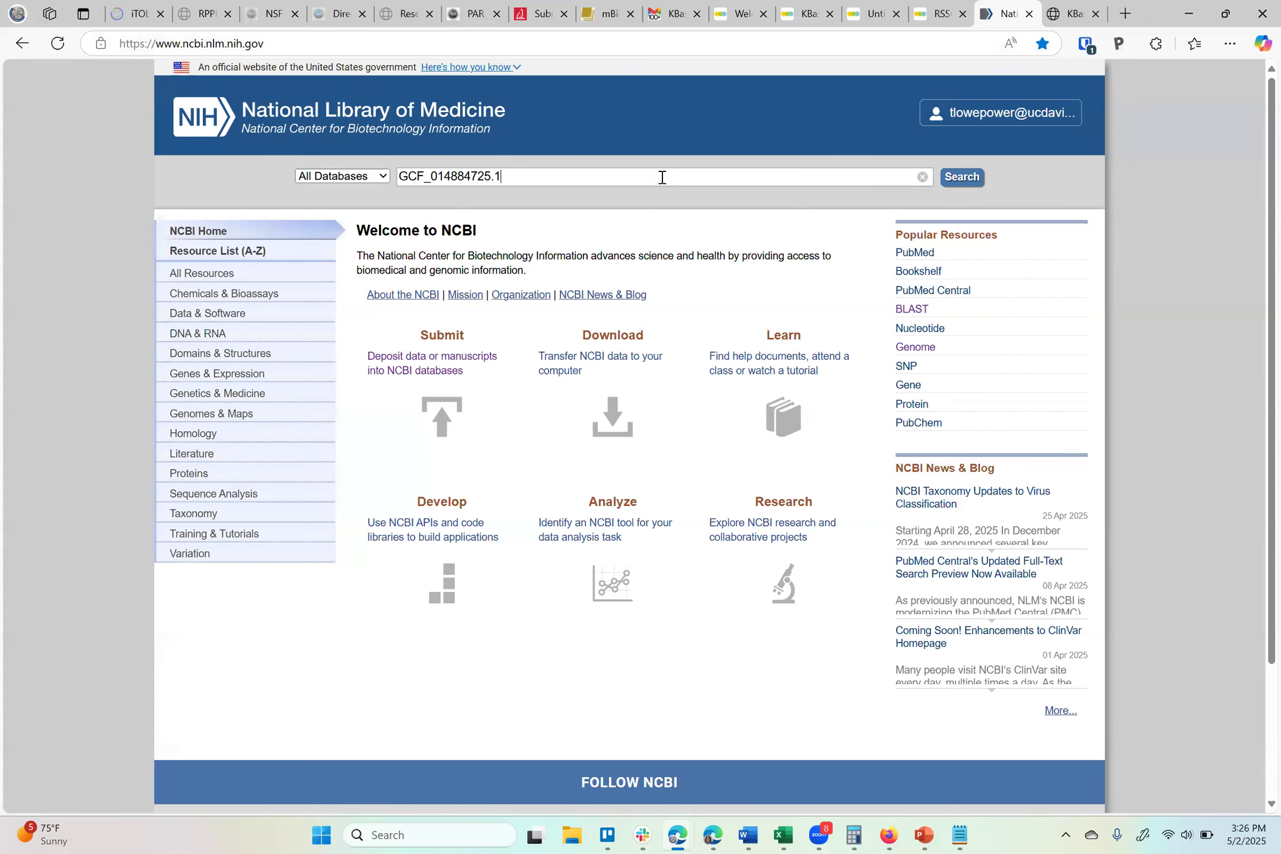
pyautogui.click(971, 181)
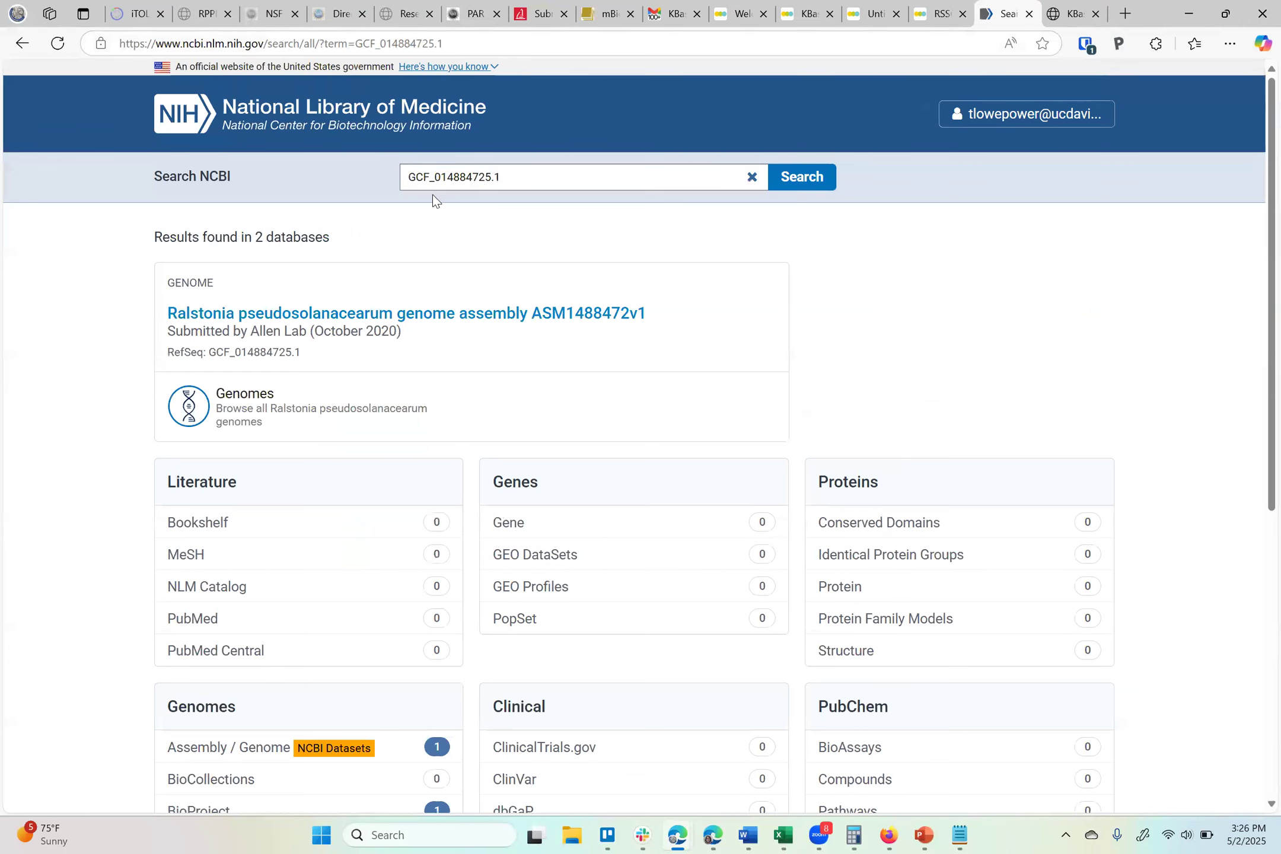
pyautogui.scroll(-1, 252, 449)
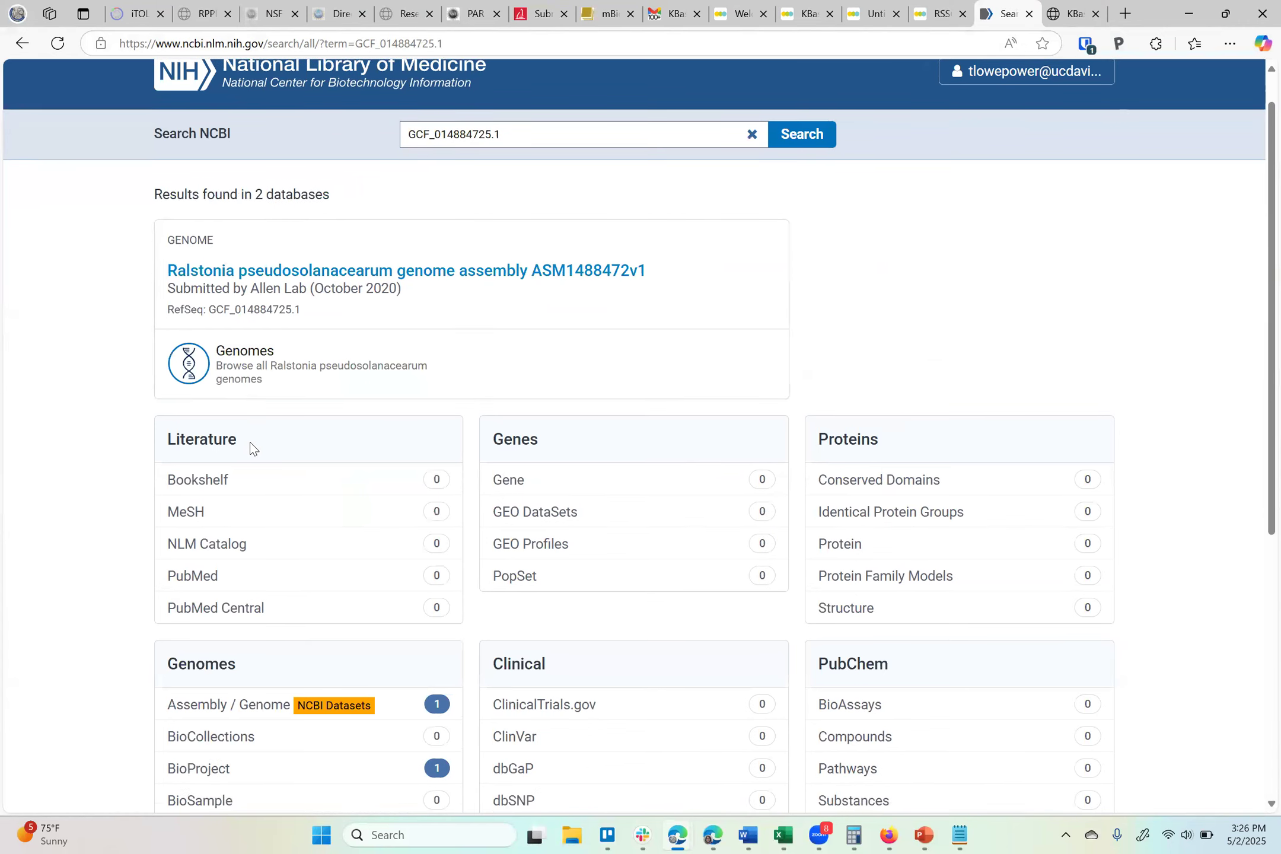
pyautogui.scroll(-2, 233, 575)
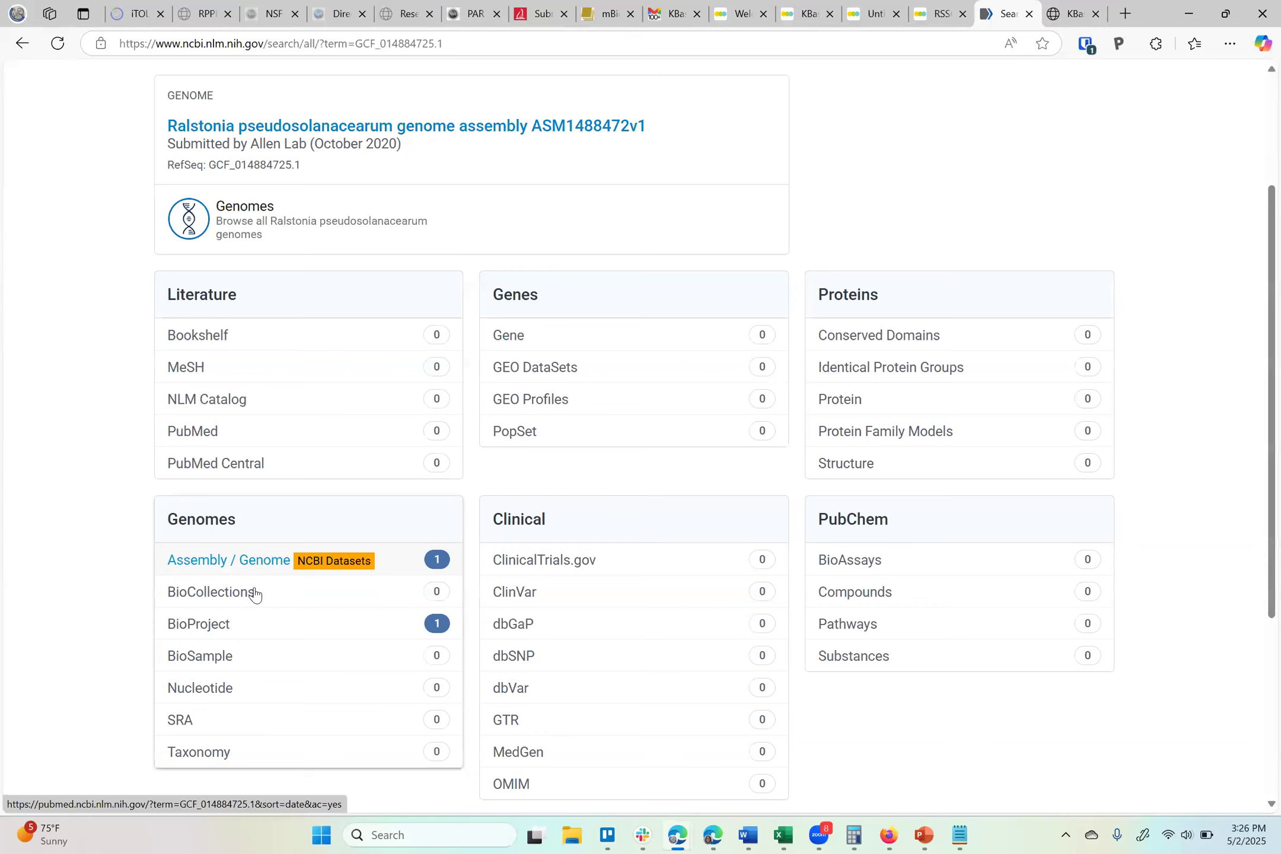
pyautogui.scroll(3, 274, 560)
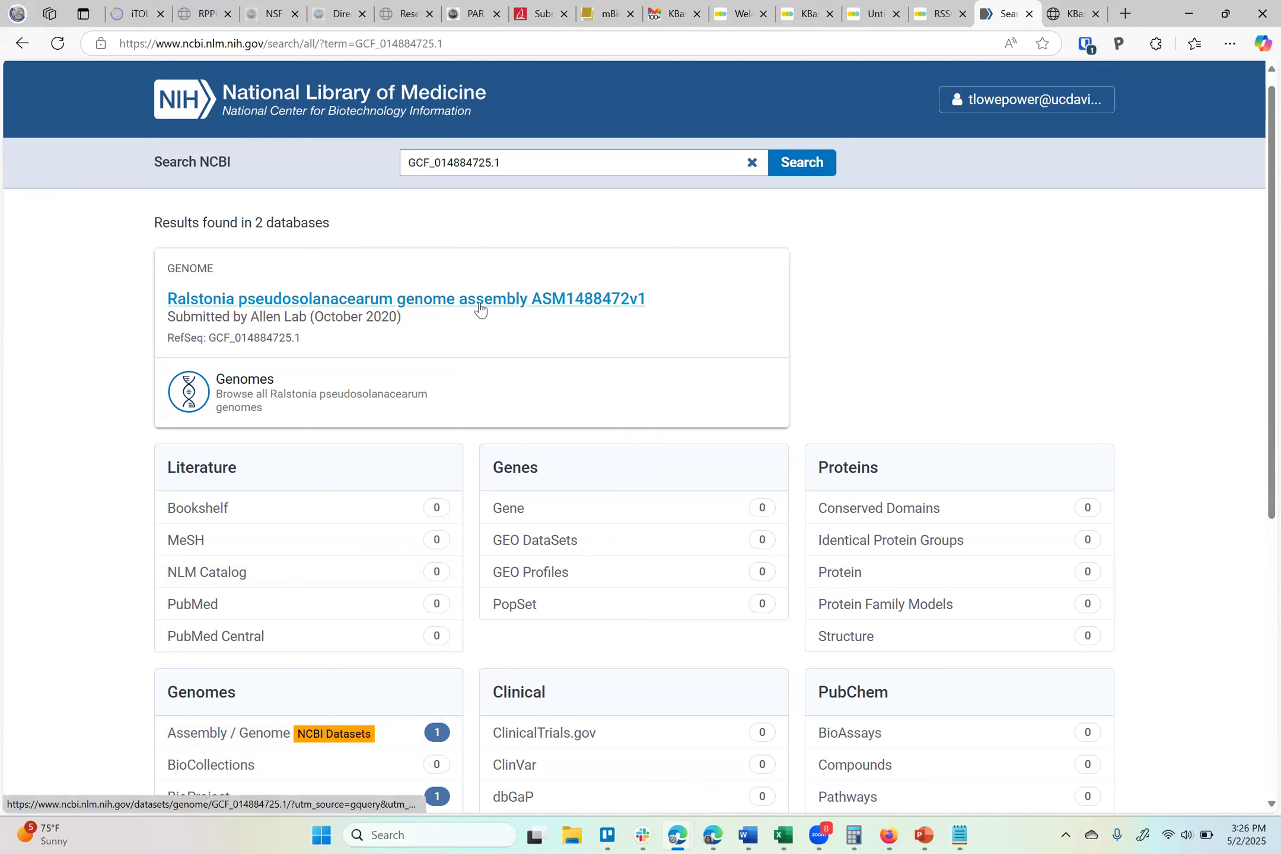
pyautogui.click(477, 162)
pyautogui.doubleClick(464, 162)
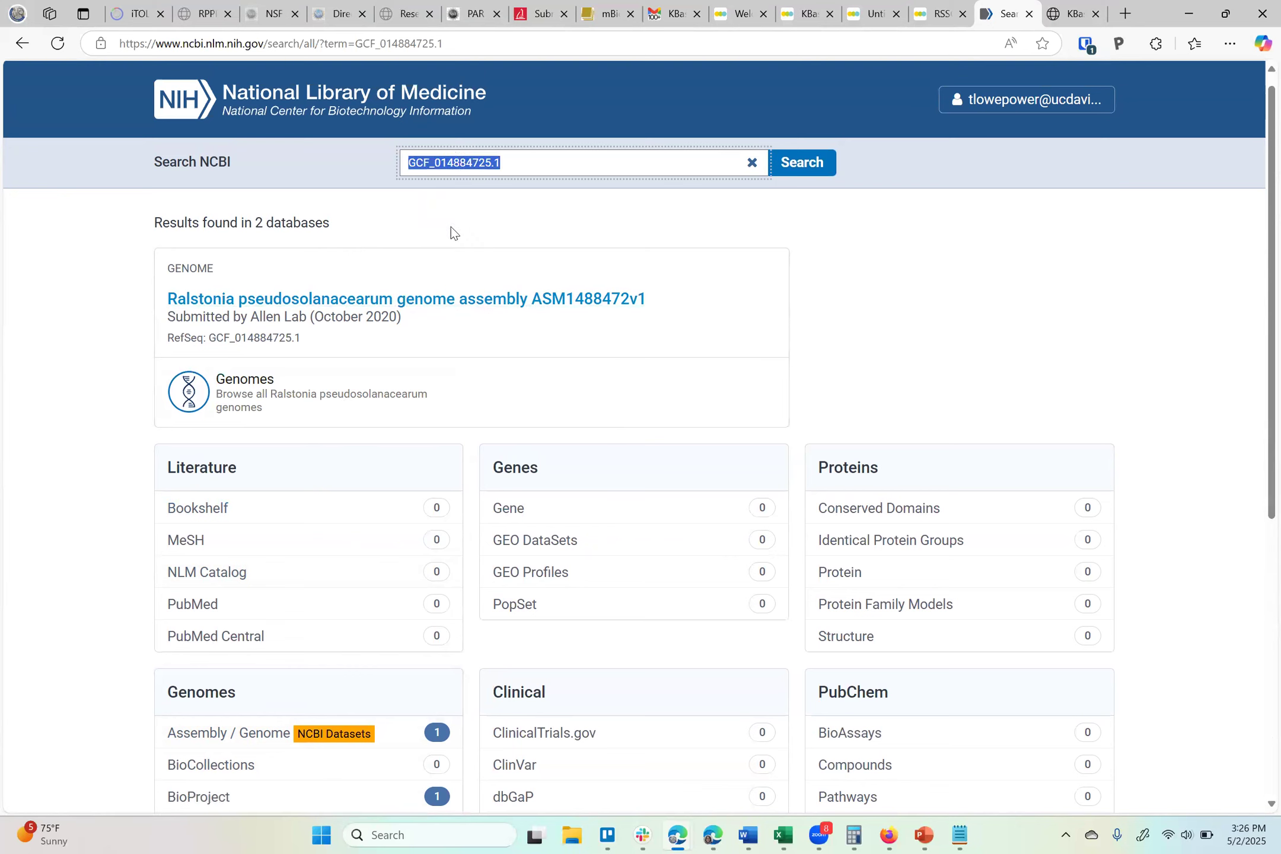
pyautogui.click(940, 13)
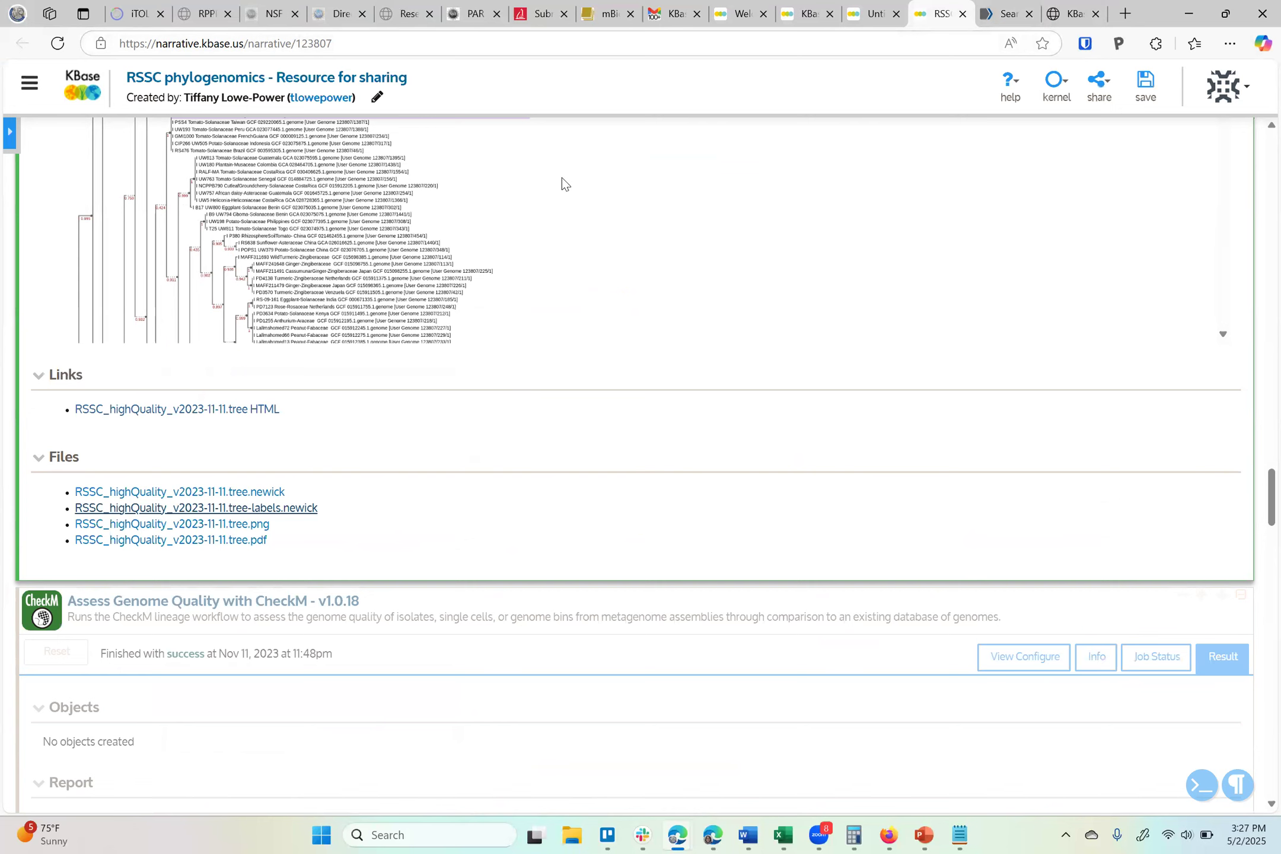
pyautogui.click(988, 17)
# Open the KBase documentation from a web search for KBase tutorials and go to the Running Common Workflows section
pyautogui.click(931, 43)
pyautogui.write('kbase ')
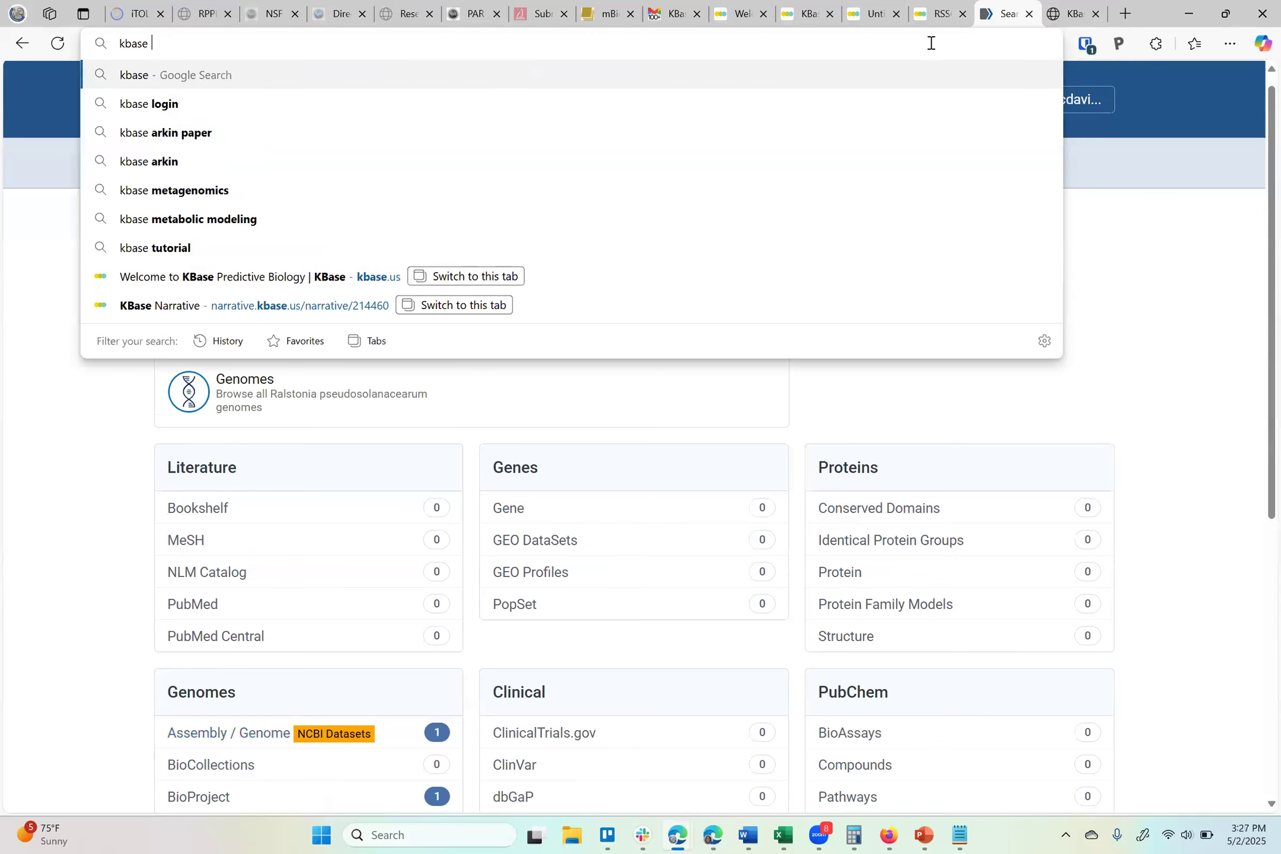
pyautogui.write('tu')
pyautogui.press('BackSpace')
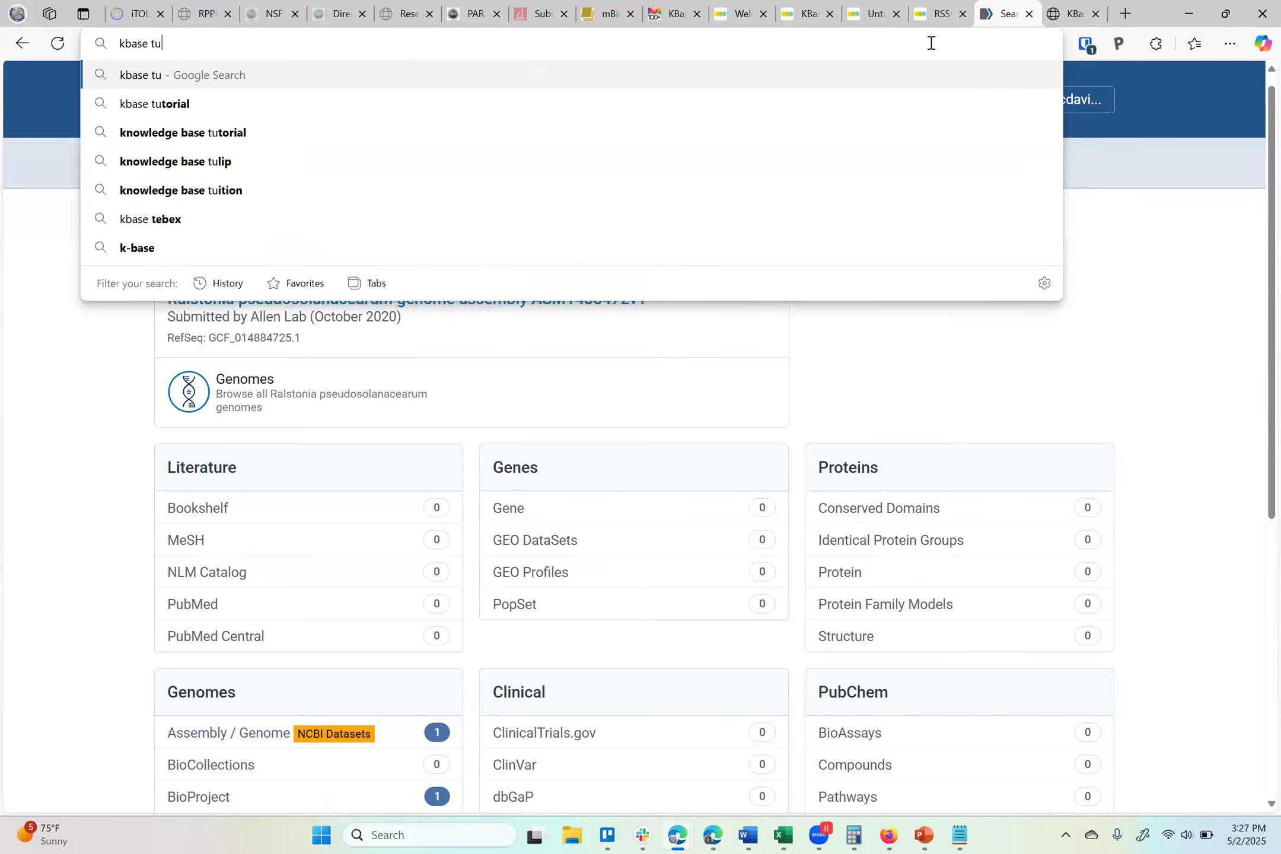
pyautogui.press('BackSpace')
pyautogui.press('BackSpace')
pyautogui.hotkey('ctrl', 'shift', 'Tab')
pyautogui.hotkey('ctrl', 'shift', 'Tab')
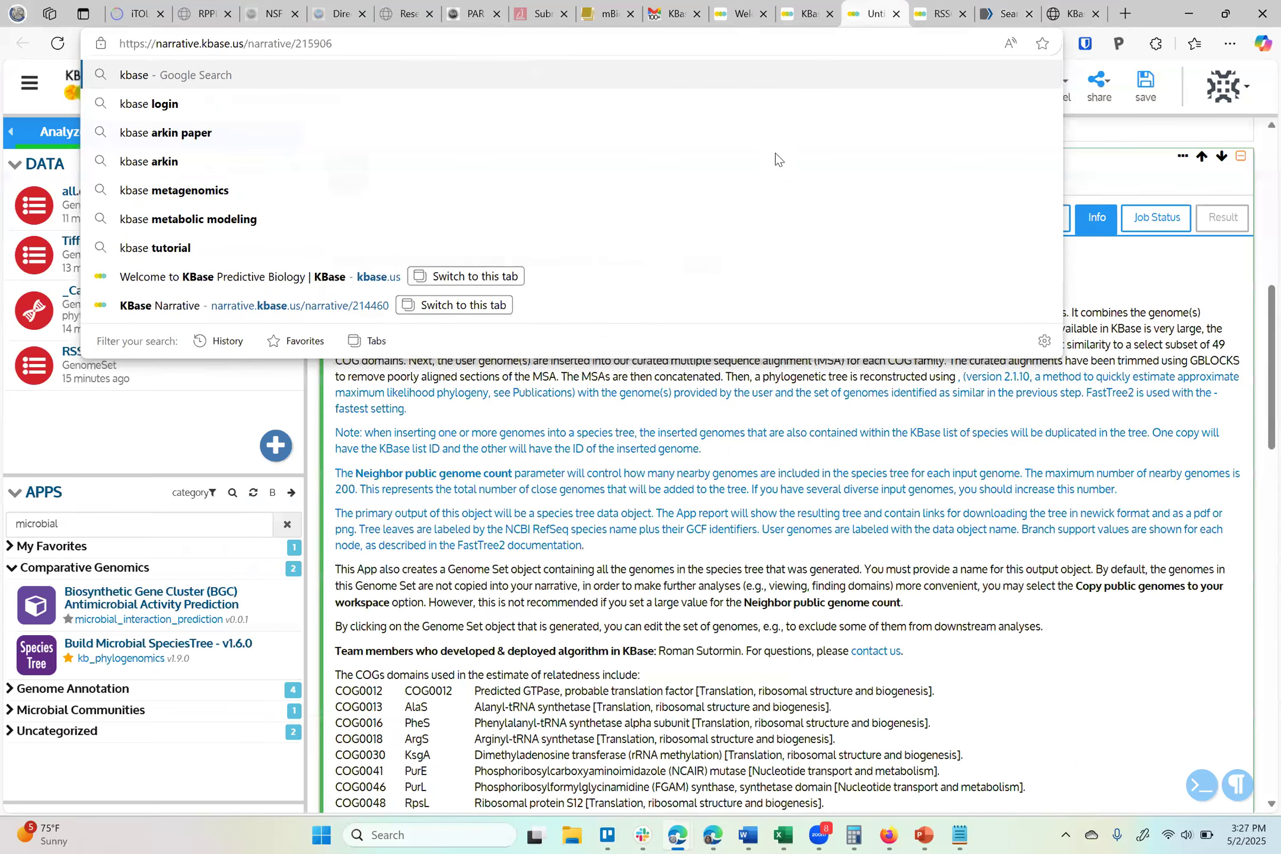
pyautogui.click(754, 322)
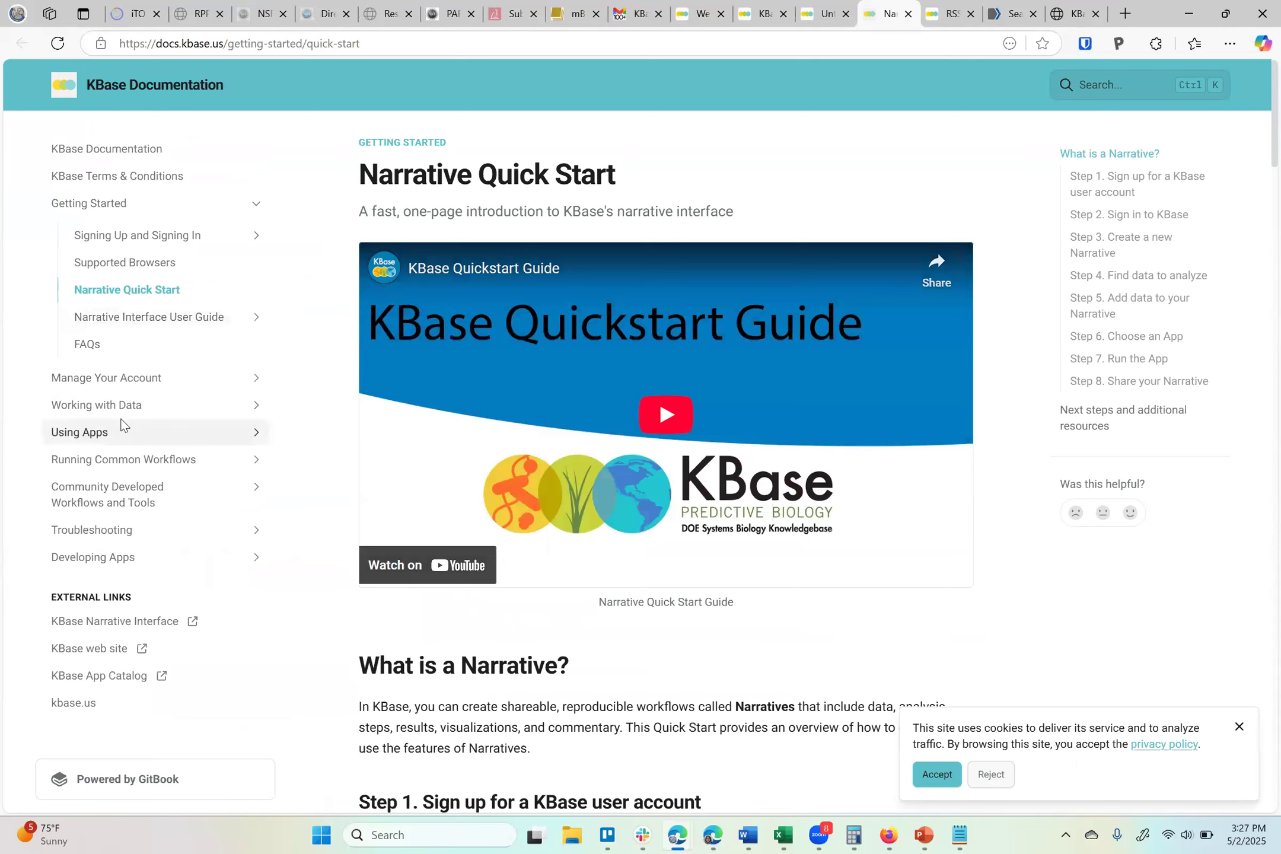
pyautogui.click(114, 460)
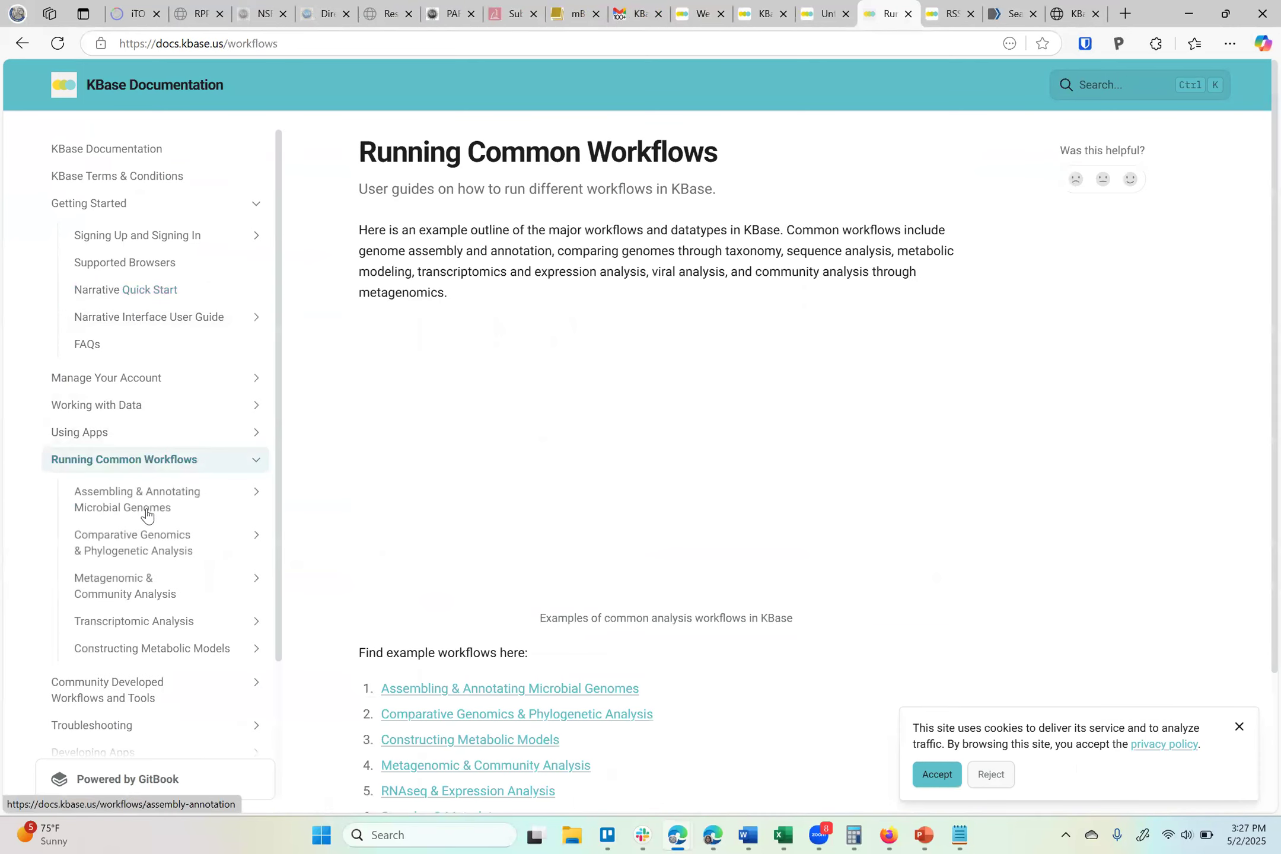